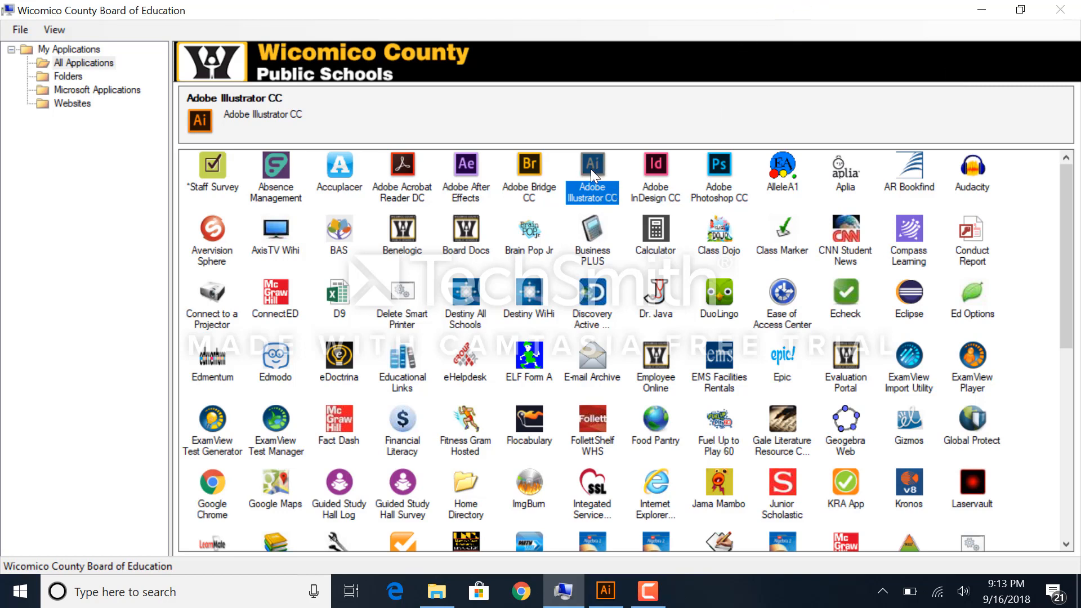
Step: Open the L2_start Illustrator file from the Lesson02 folder in File Explorer
click(556, 592)
click(555, 592)
click(605, 595)
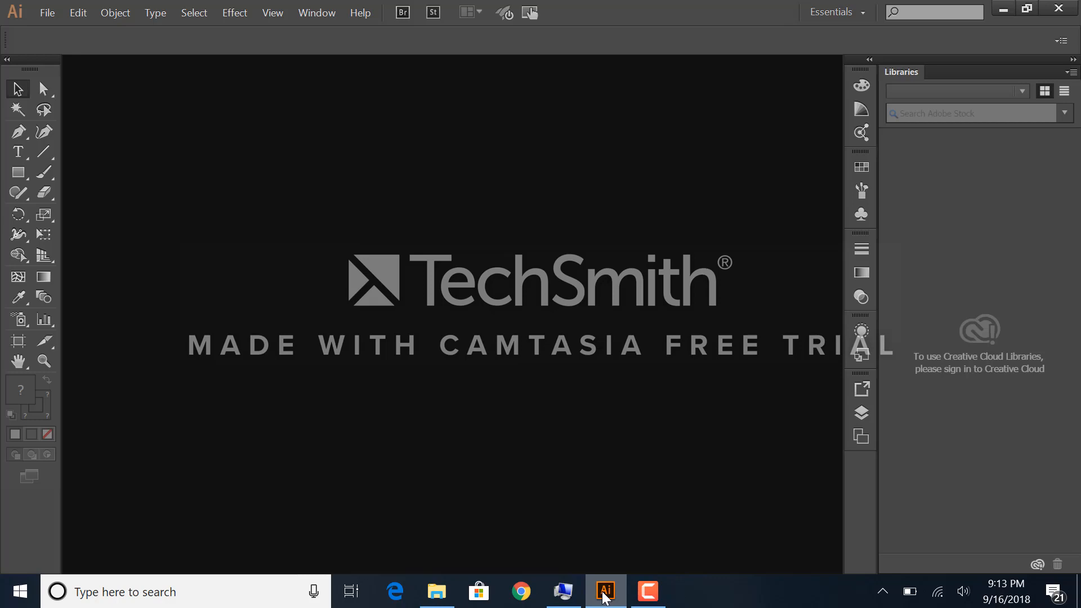
click(432, 597)
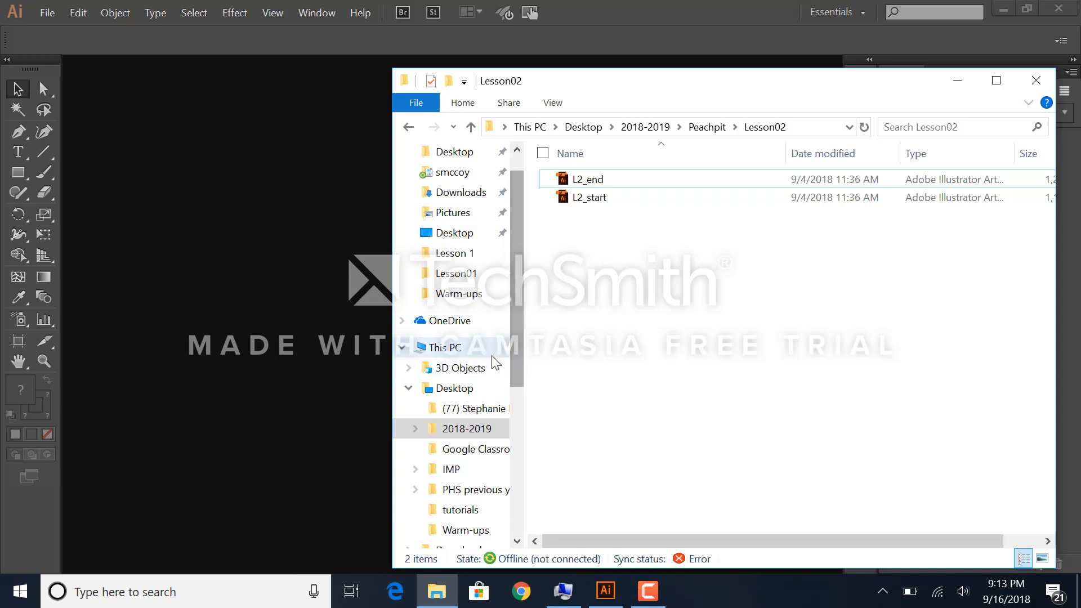
drag(518, 355, 524, 517)
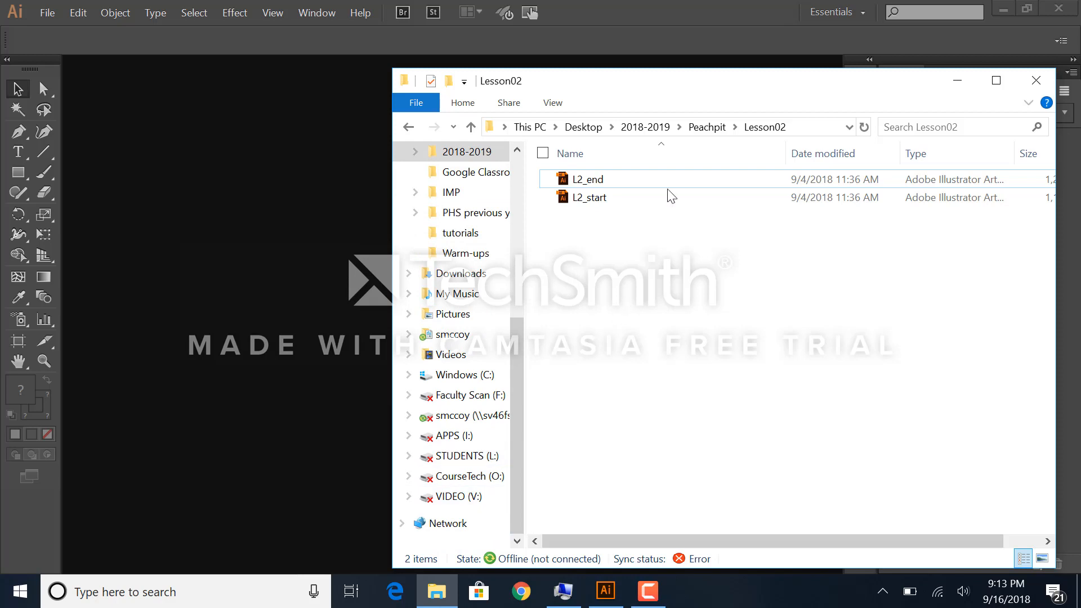
drag(702, 91, 621, 111)
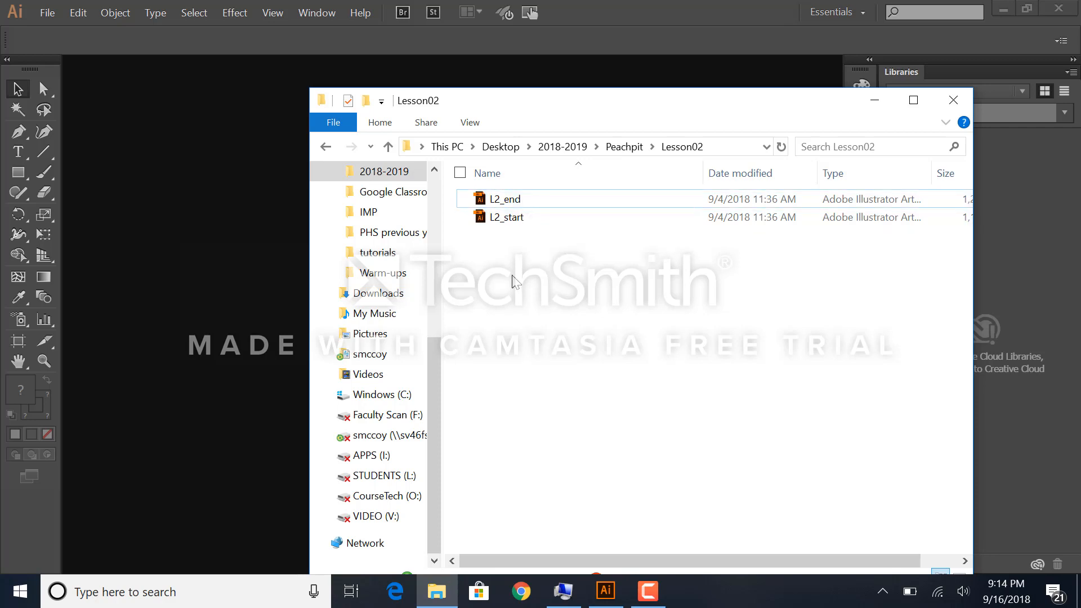
double_click(502, 219)
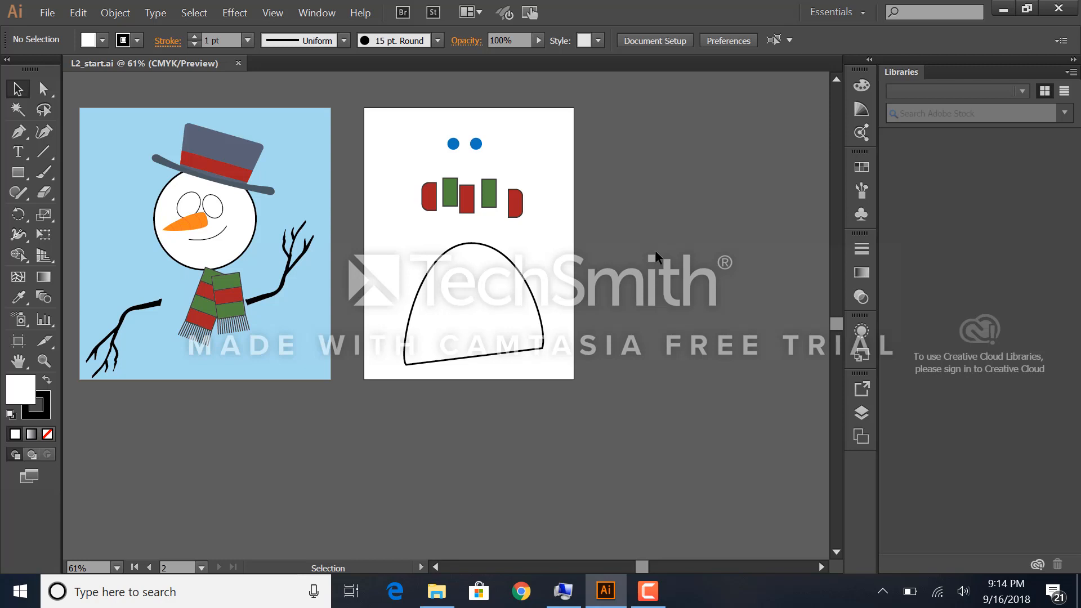
Step: Create a new folder named Illustrator Lessons inside the Lesson02 folder in File Explorer, and close the folder window
click(436, 591)
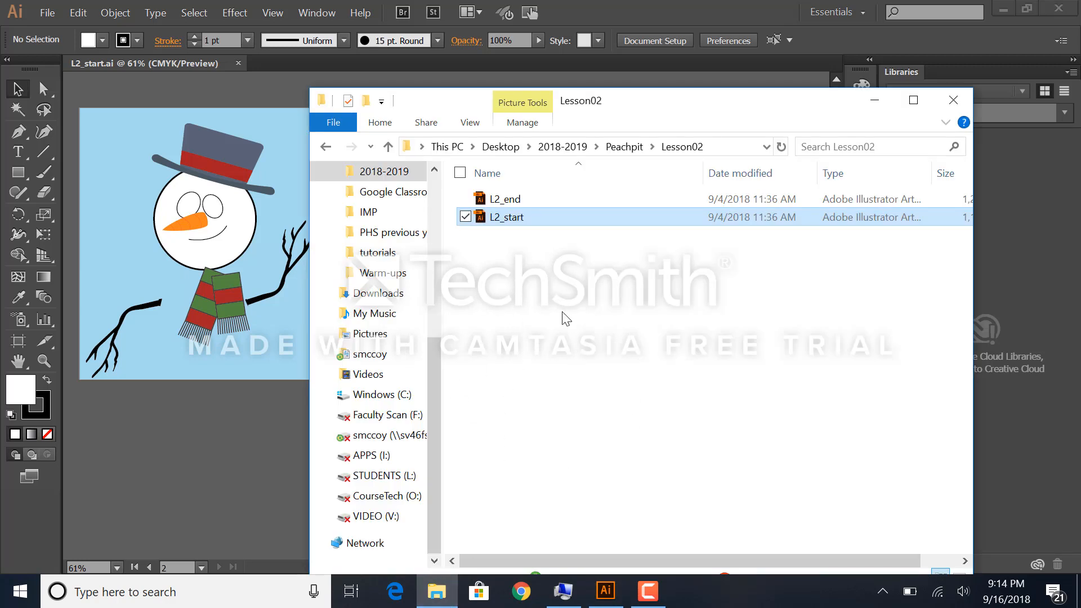
click(529, 307)
right_click(527, 302)
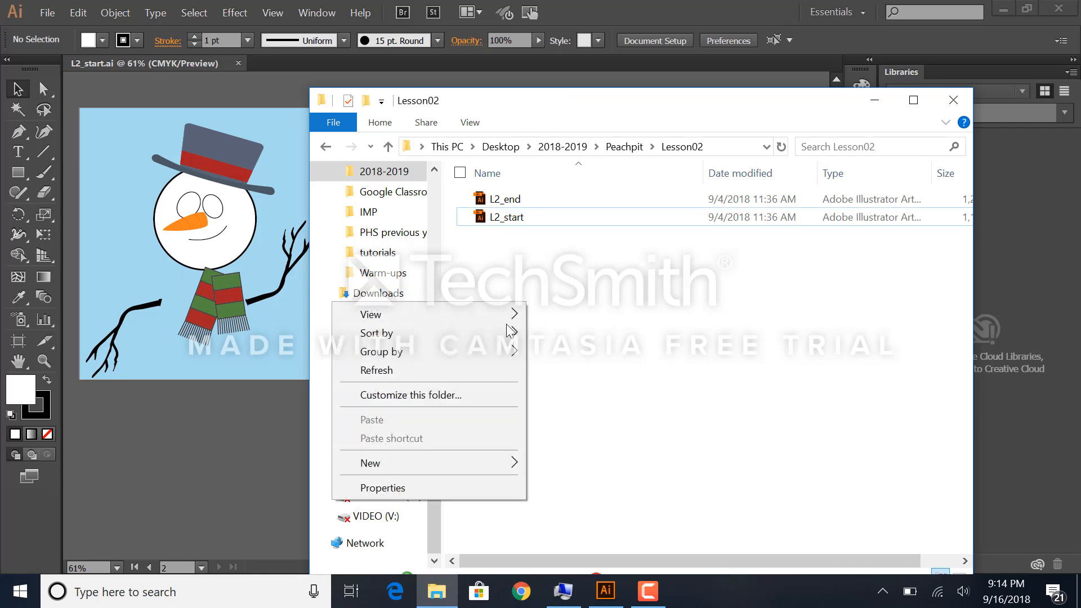
mouse_move(440, 464)
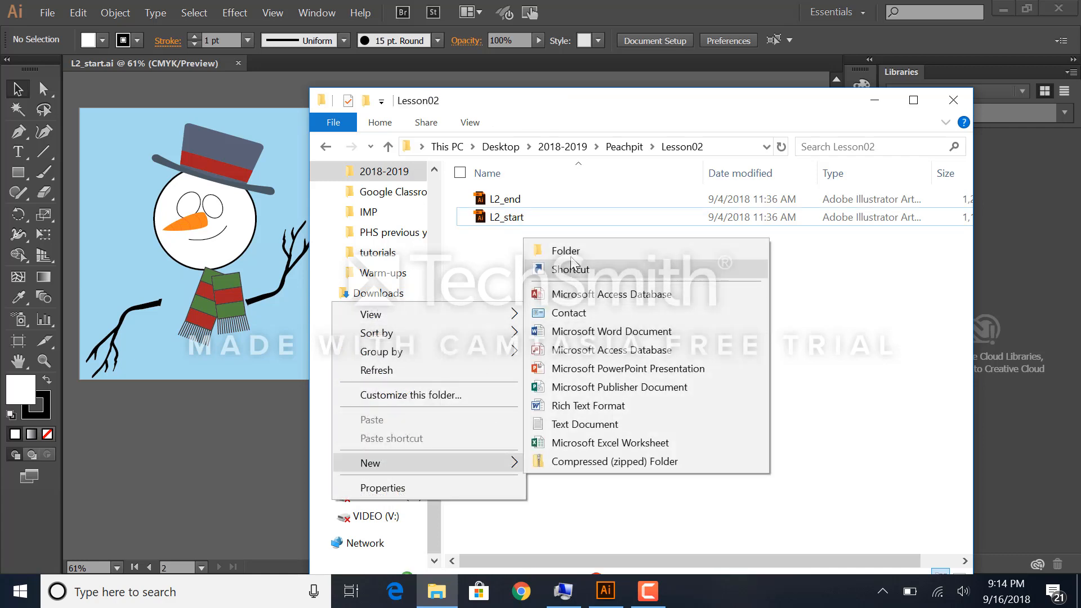
click(565, 250)
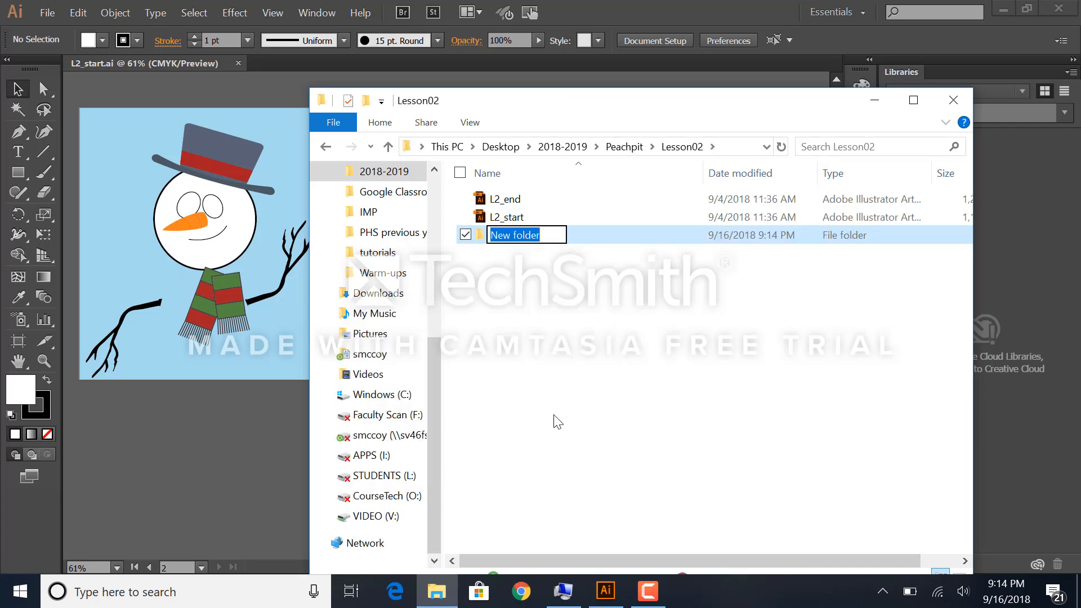
text(Illustrator )
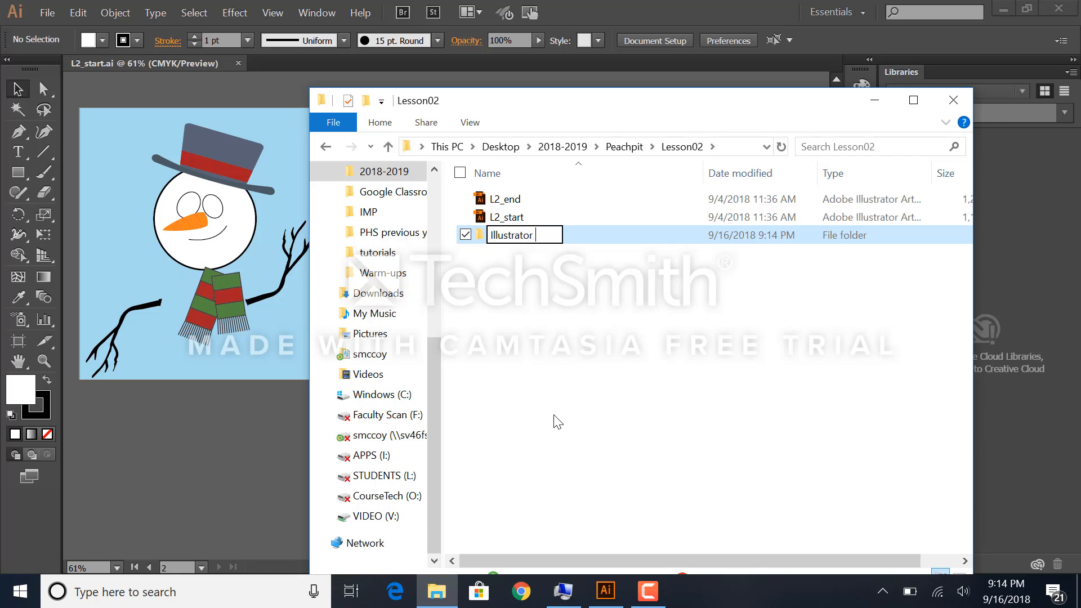
text(Lessons)
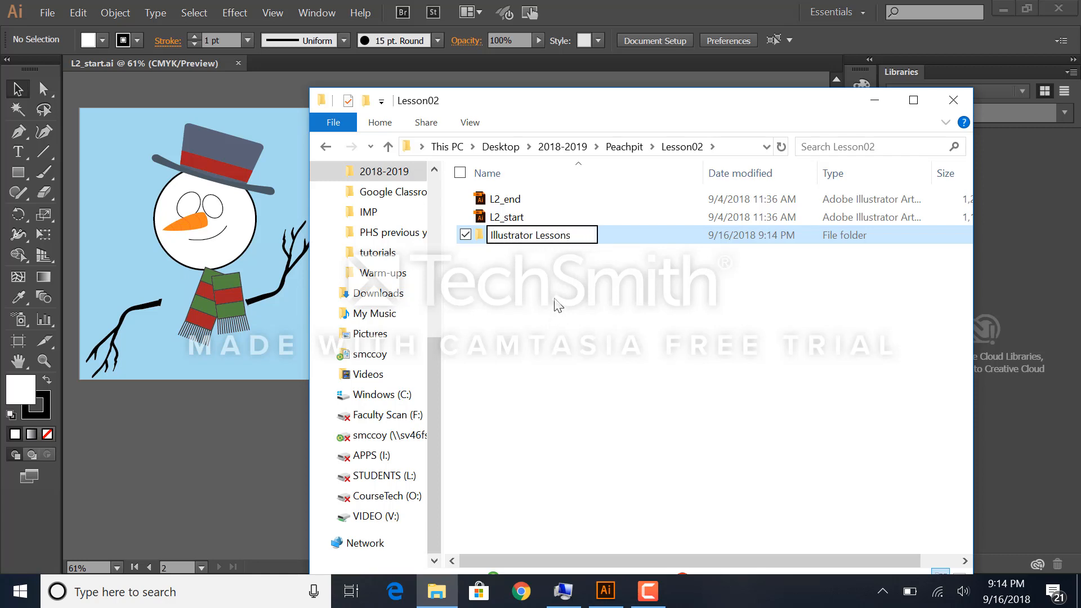
key(Escape)
click(517, 262)
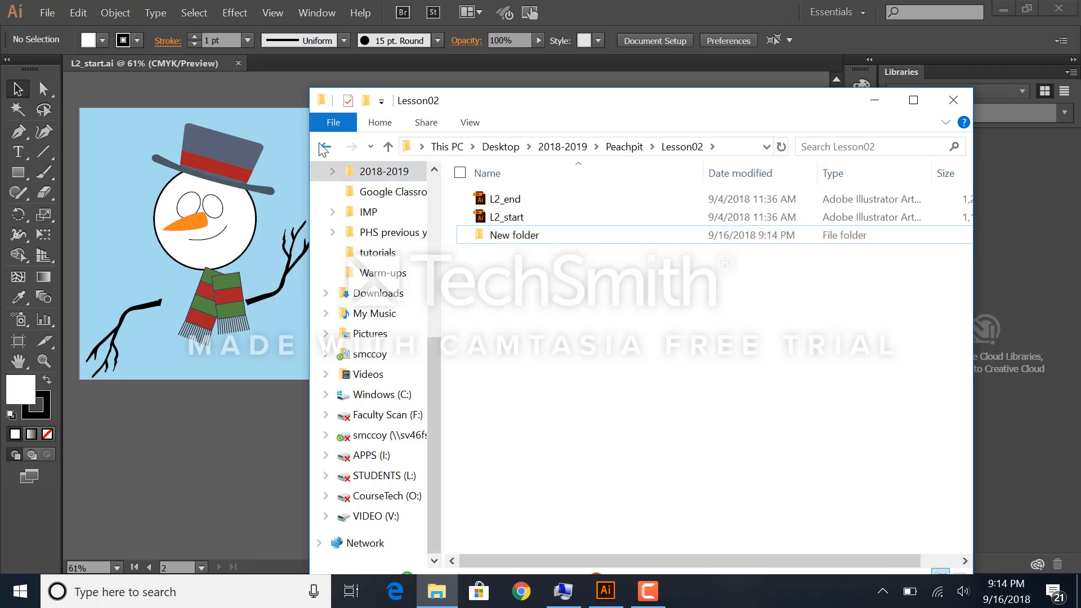
click(953, 99)
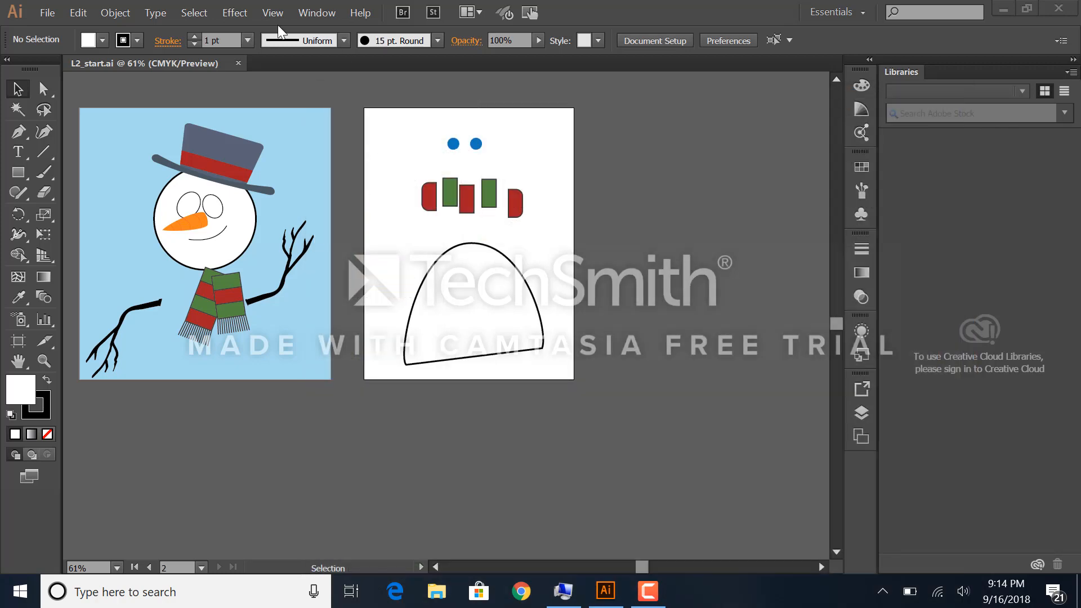
Step: Save the document as an Adobe Illustrator file named L2 plus the surname in the Illustrator Lessons folder, keeping the Illustrator CC options
click(45, 12)
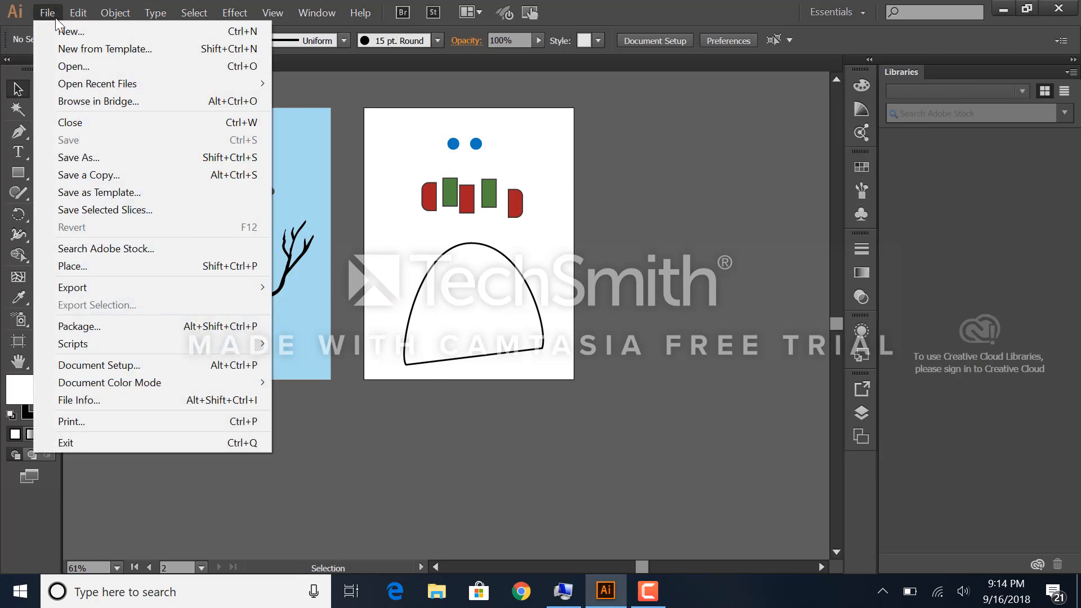
click(107, 159)
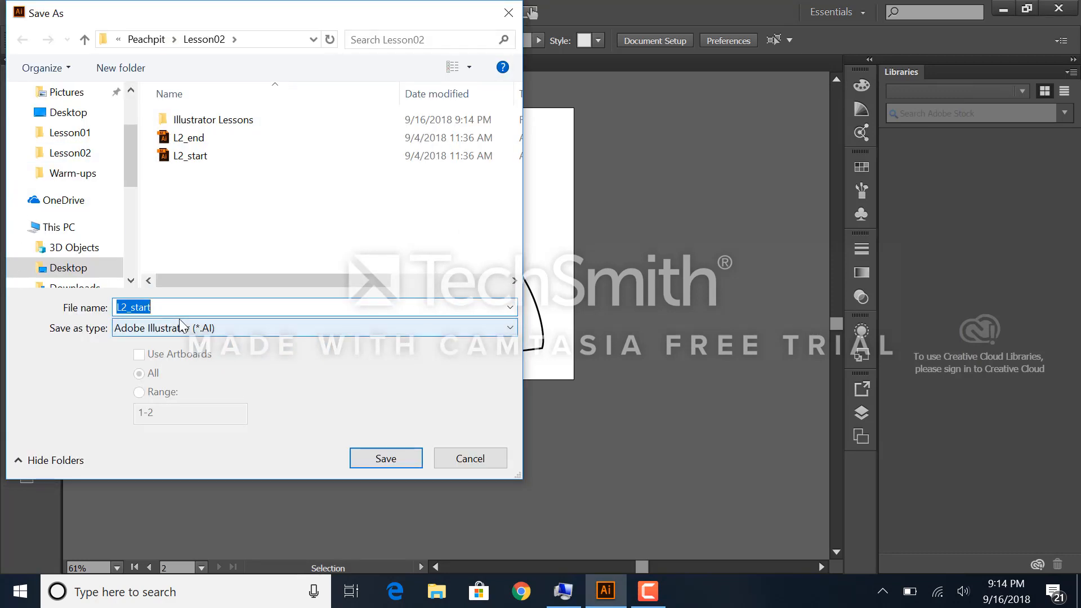
text(L2 McCoy)
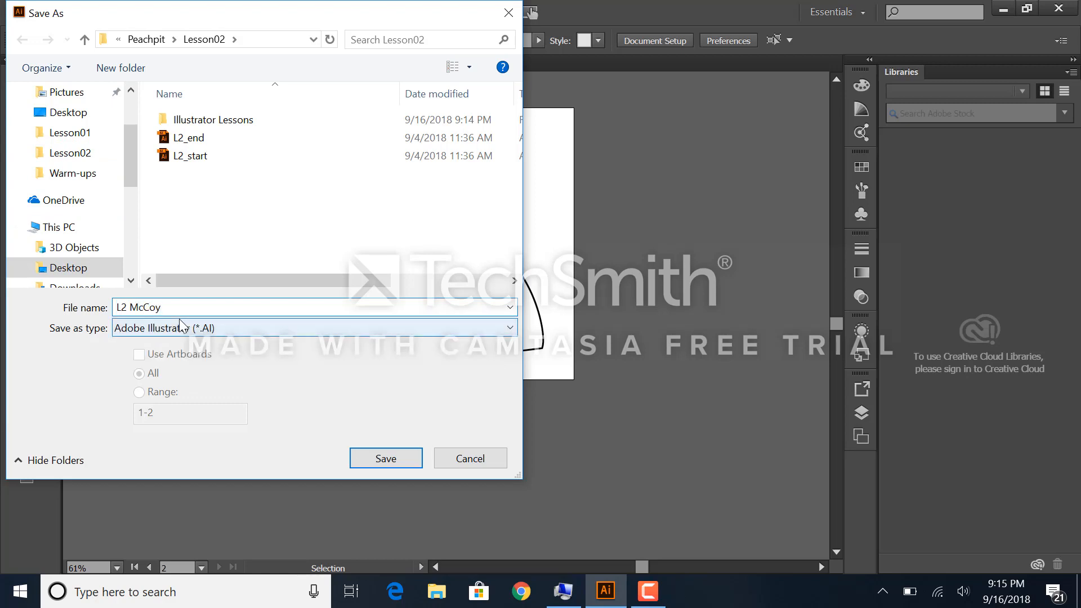
double_click(225, 120)
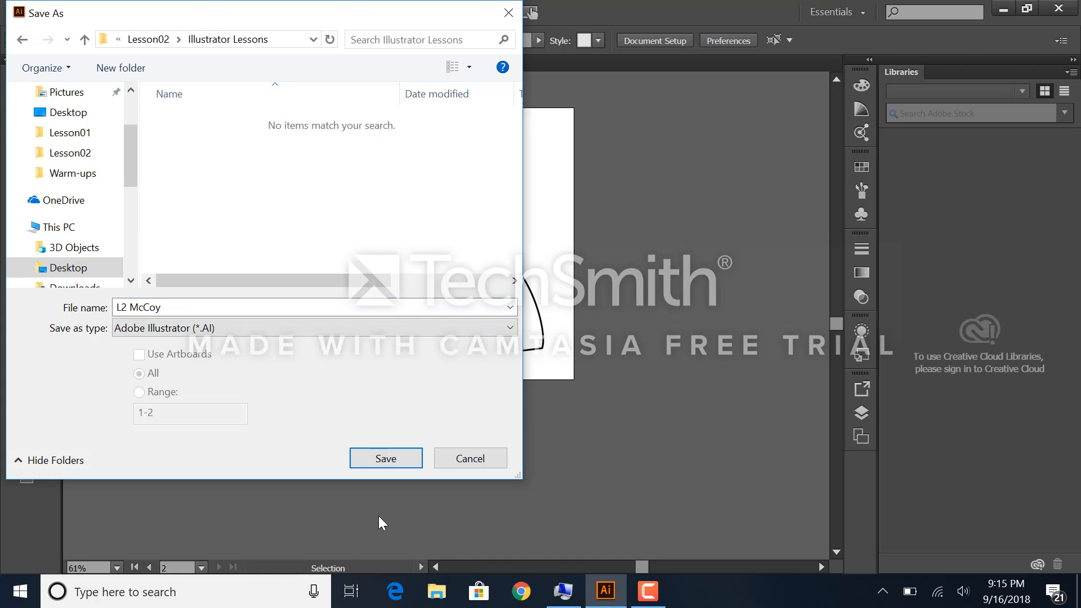
click(378, 463)
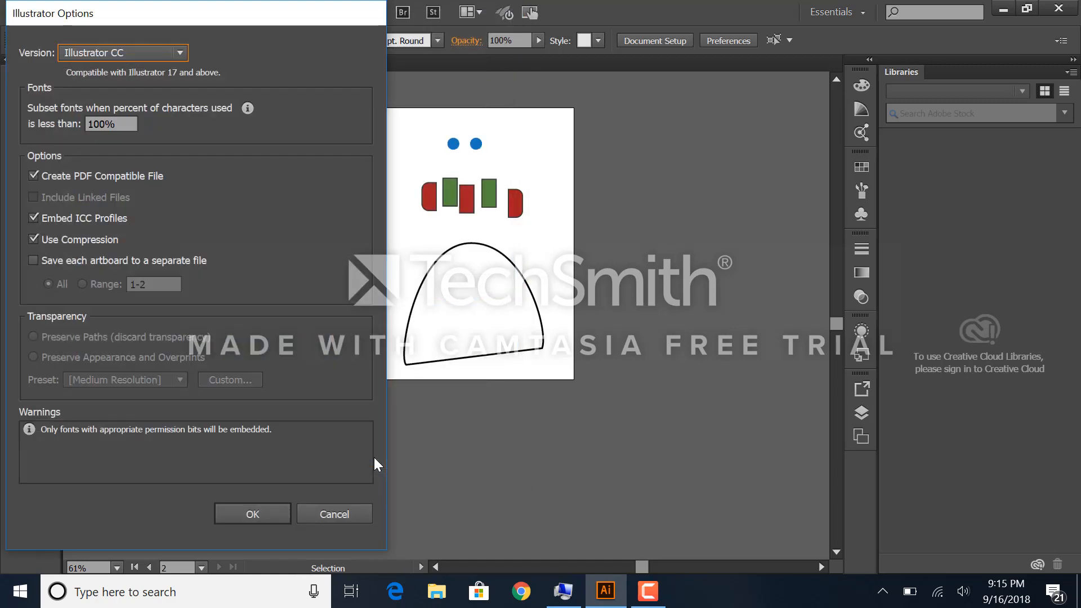
click(236, 514)
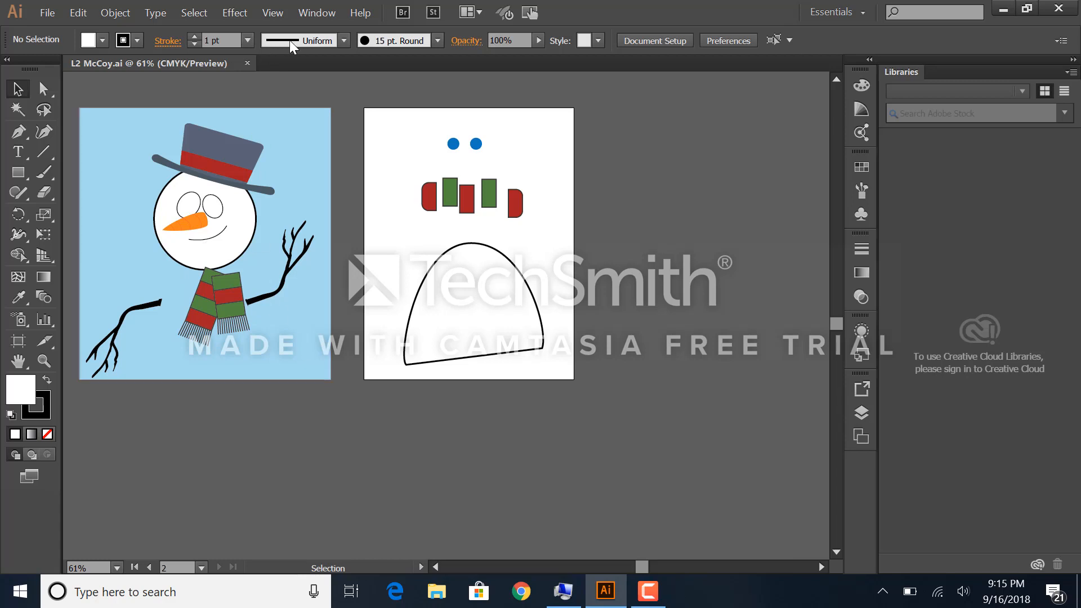
Step: Reset the Essentials workspace and fit all artboards in the window
click(311, 14)
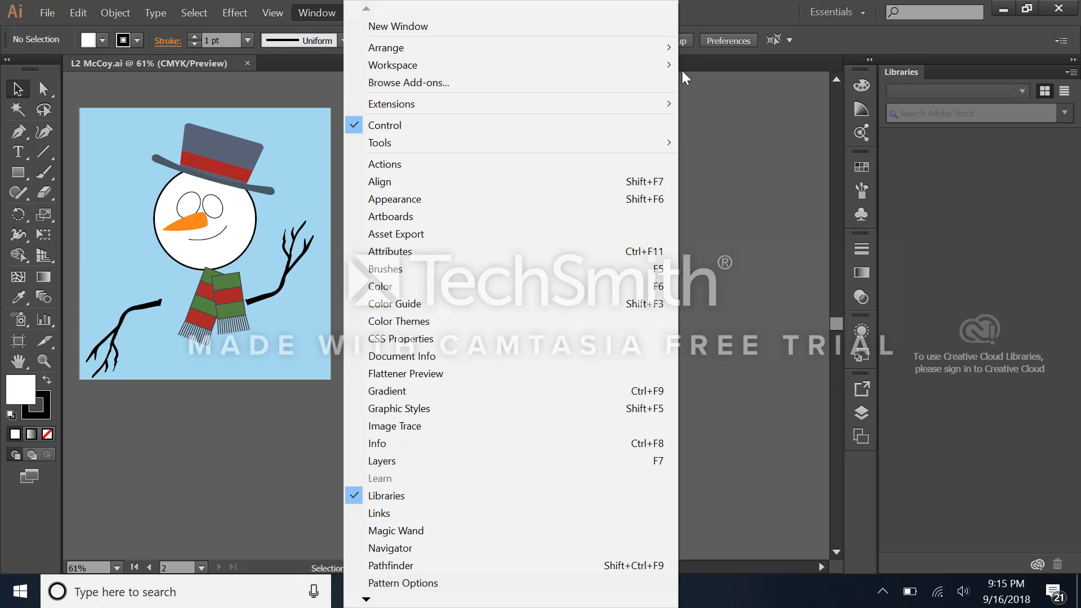
mouse_move(667, 65)
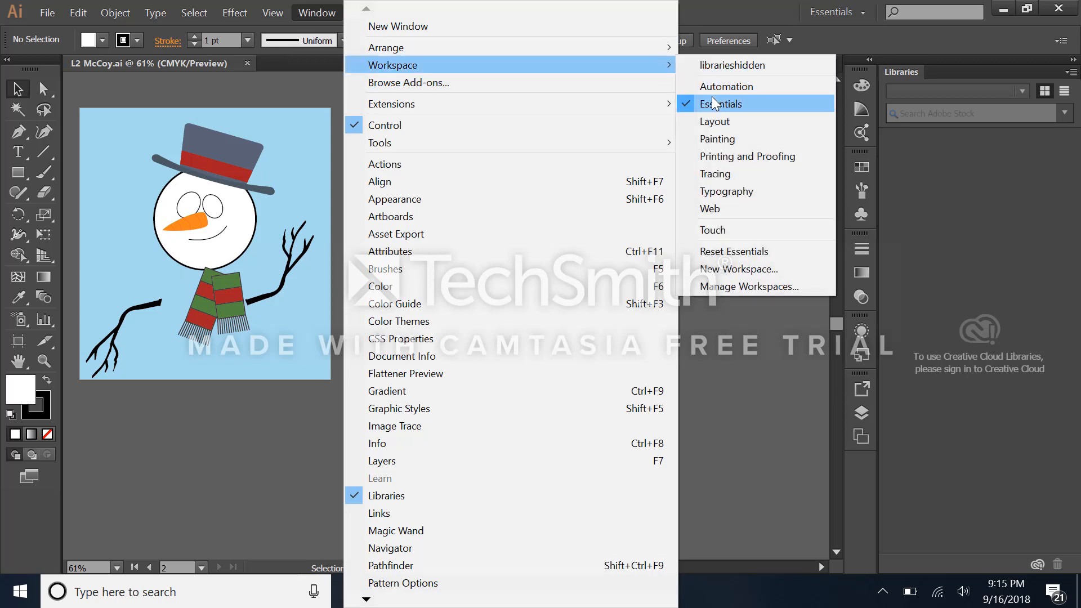
click(722, 253)
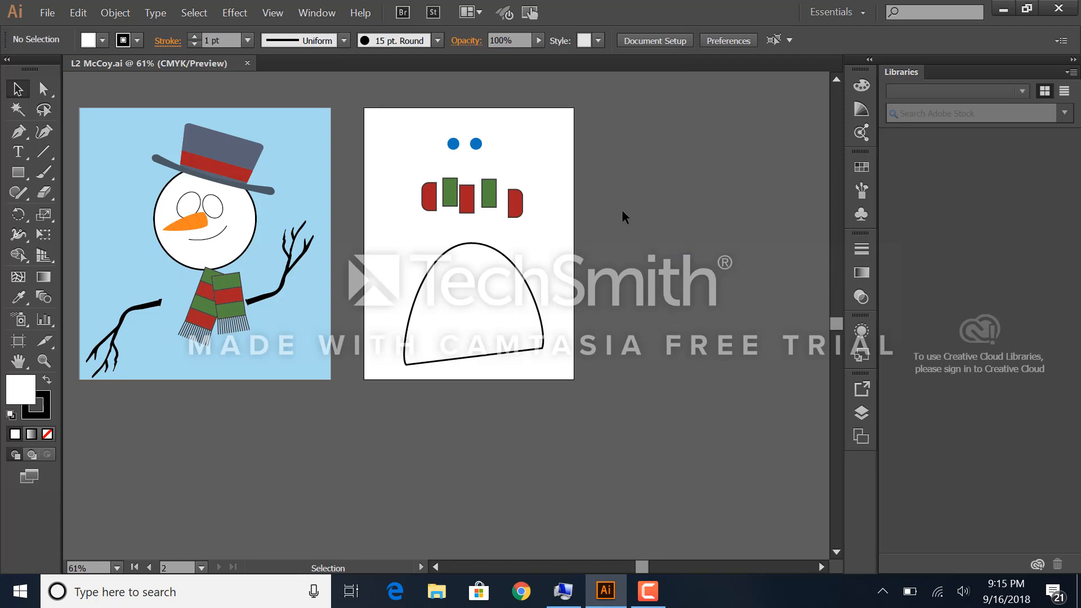
click(273, 17)
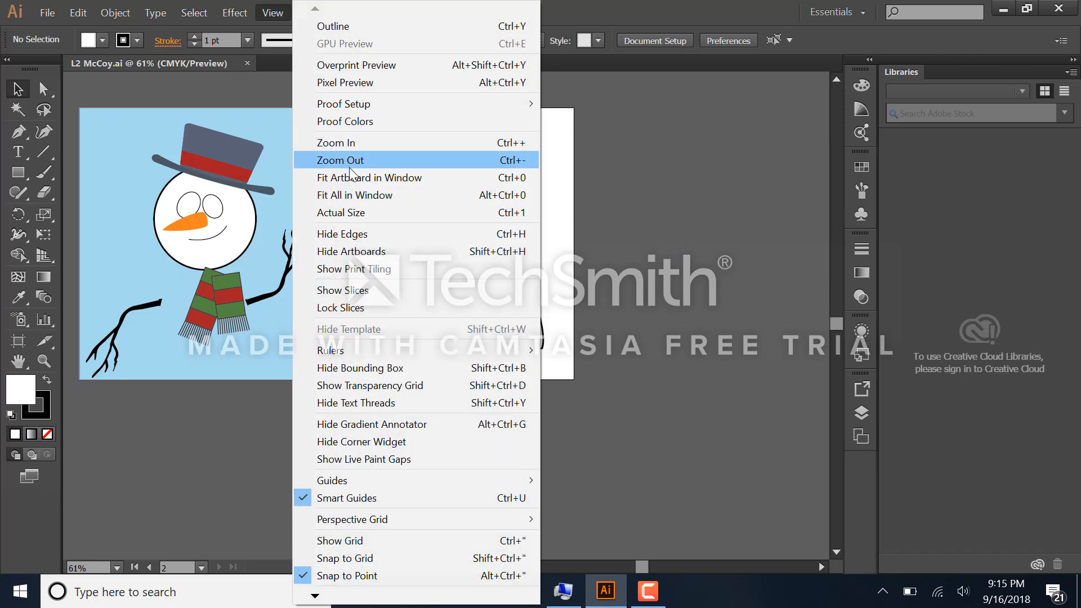
click(352, 195)
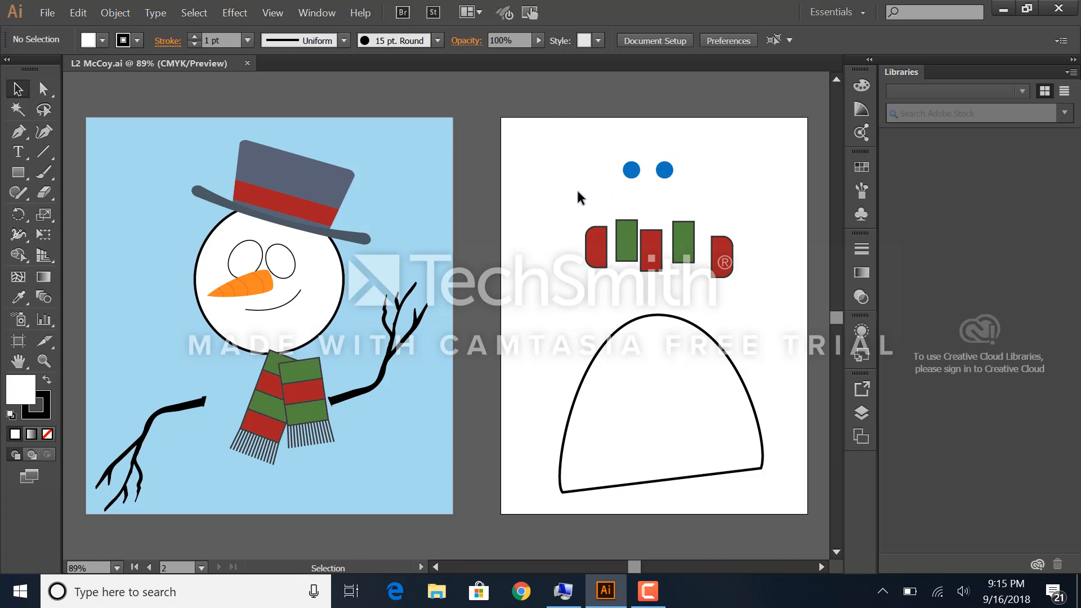
Step: Zoom in on the artwork up to 400%, then zoom back out to 150%
key(a)
key(ctrl+equal)
key(ctrl+equal)
key(ctrl+equal)
key(ctrl+equal)
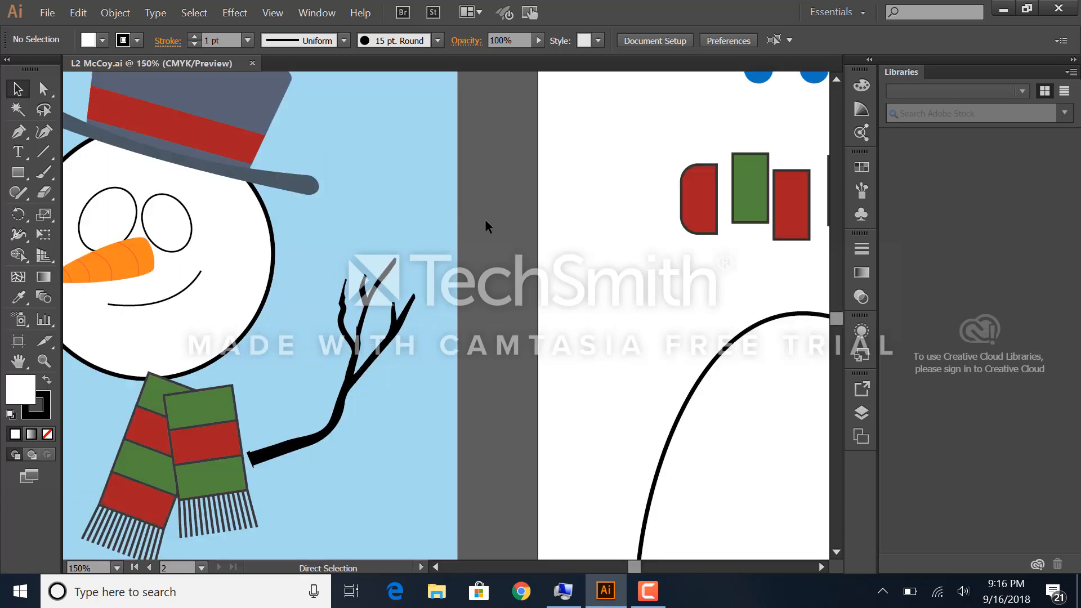
key(ctrl+equal)
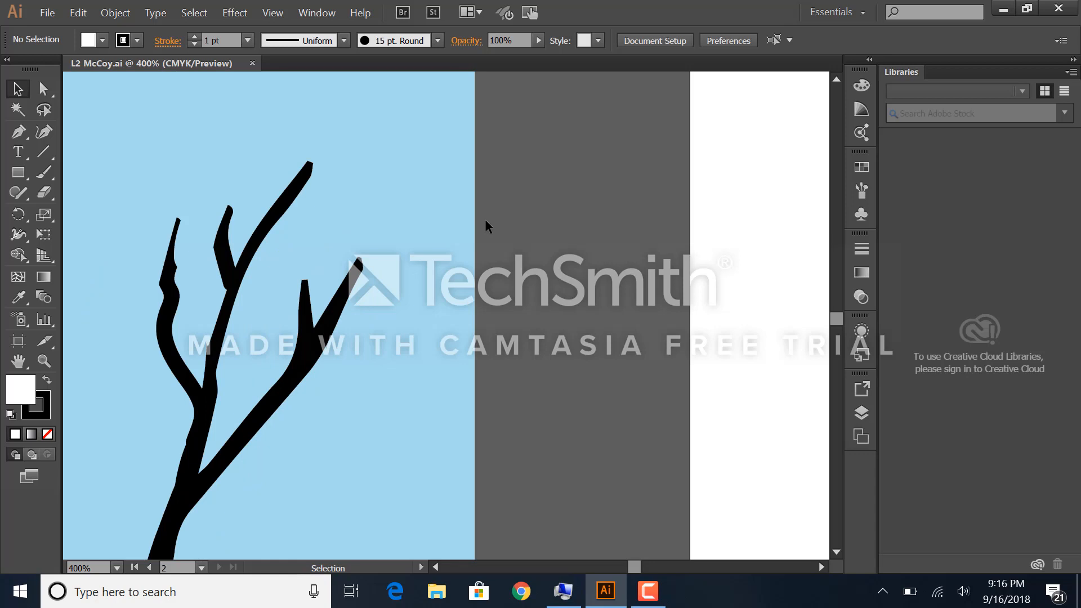
key(ctrl+minus)
key(ctrl+minus)
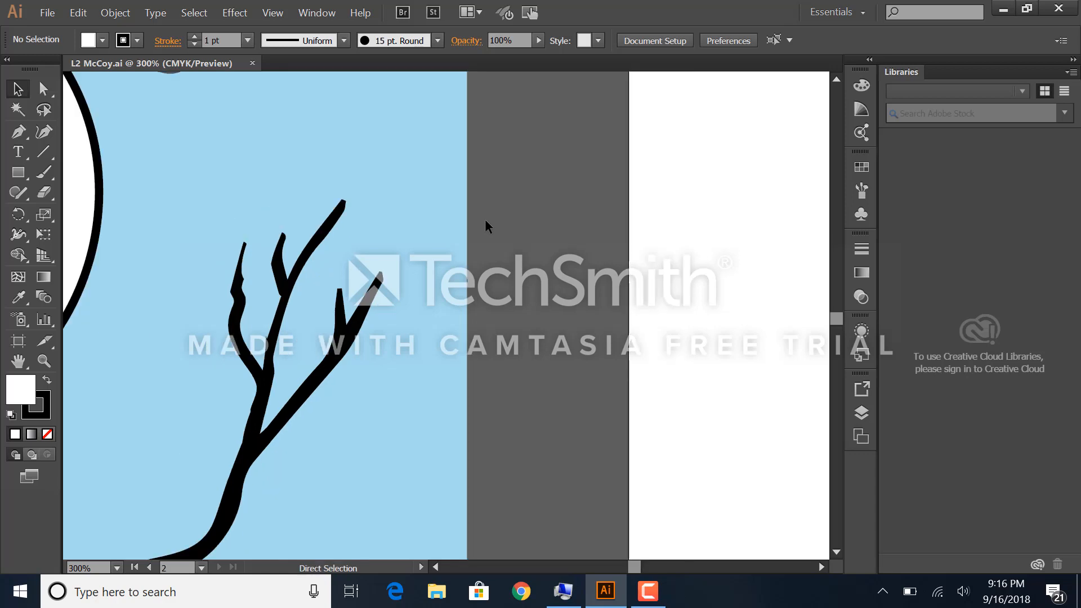
key(ctrl+minus)
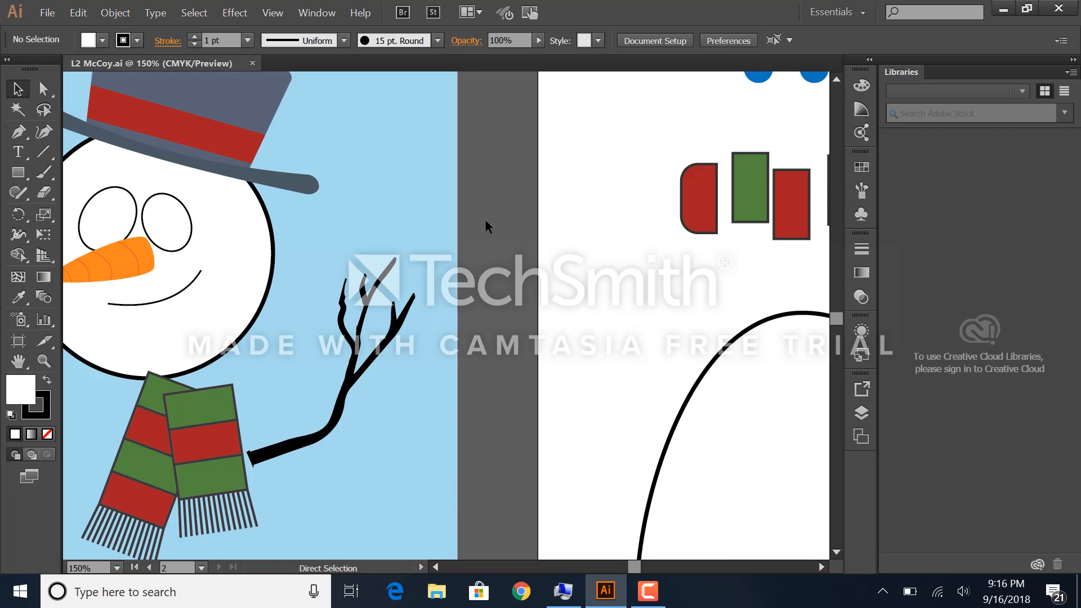
Step: Fit the active artboard in the window and choose artboard 2 Pieces for display
key(ctrl+0)
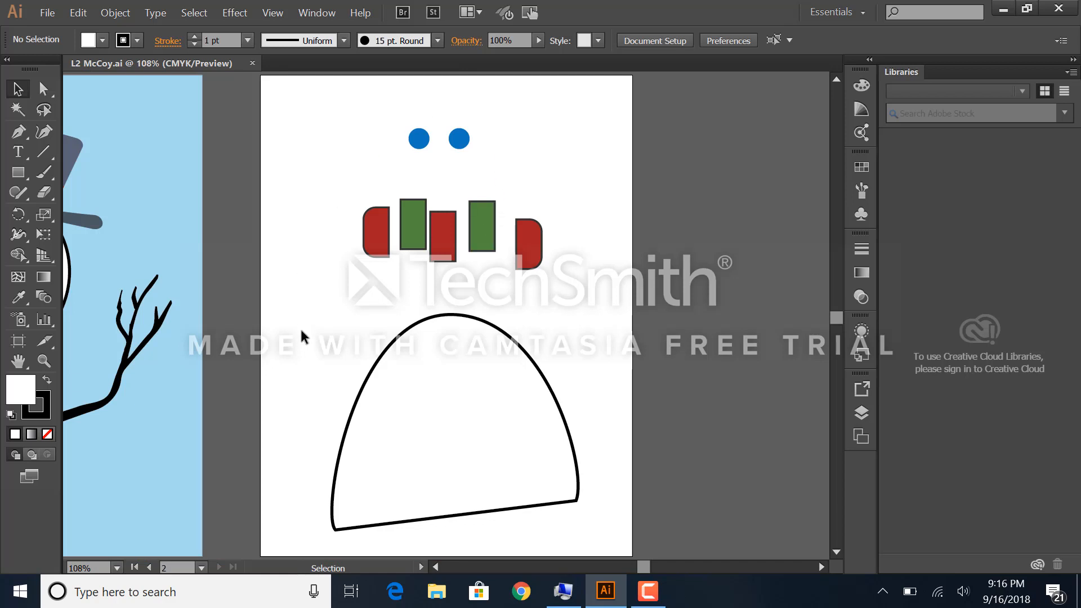
click(200, 568)
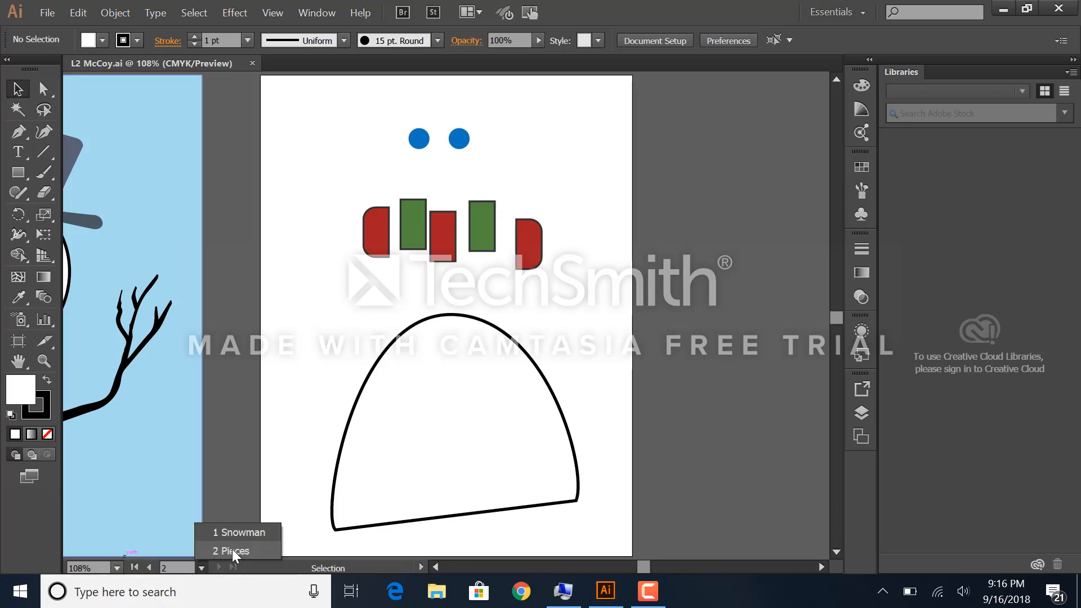
click(232, 551)
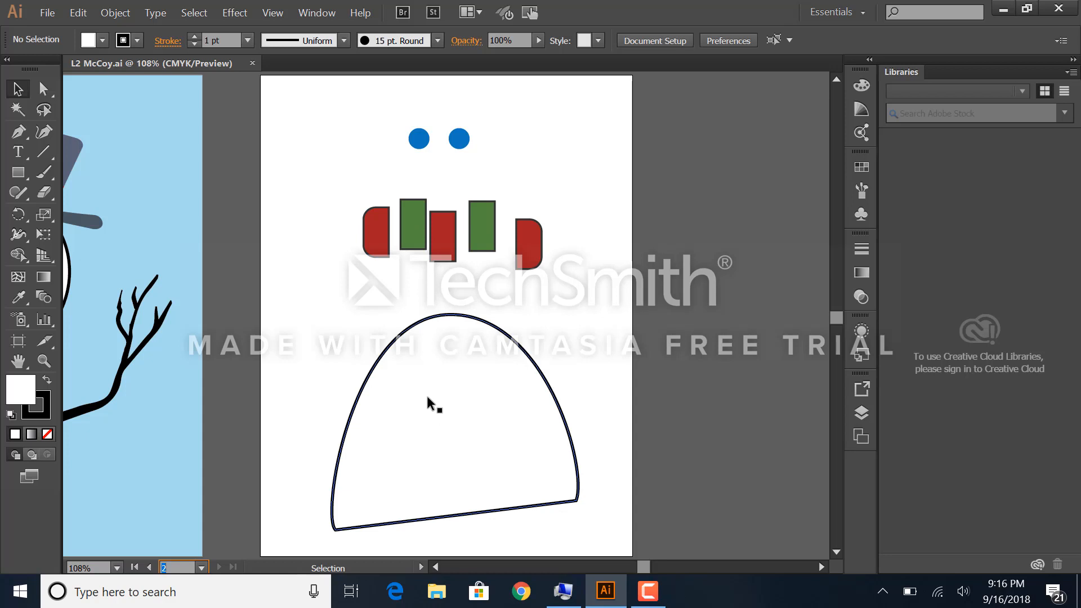
click(45, 361)
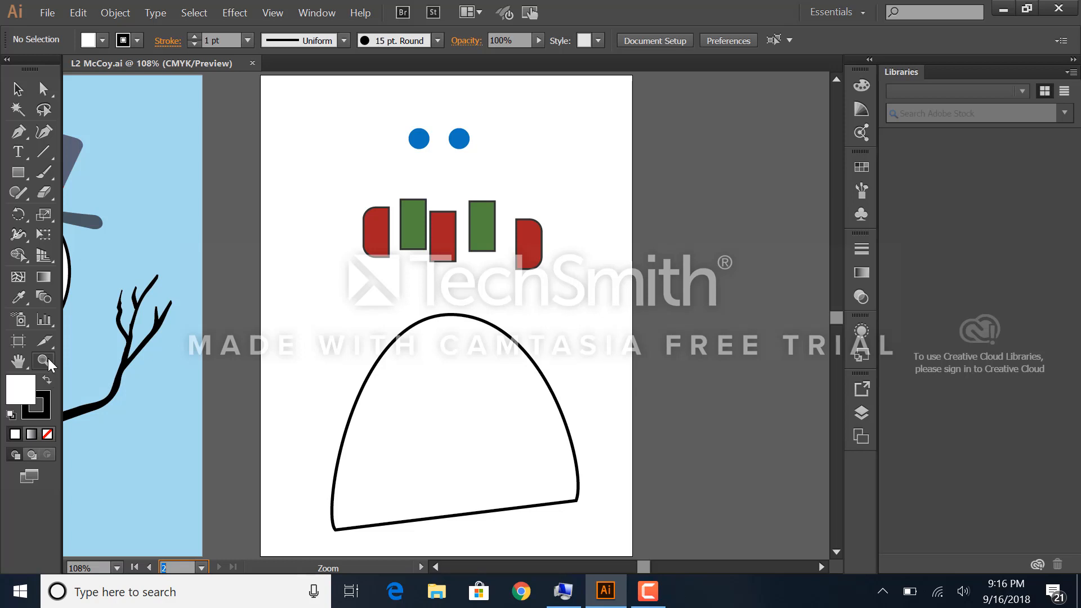
click(18, 192)
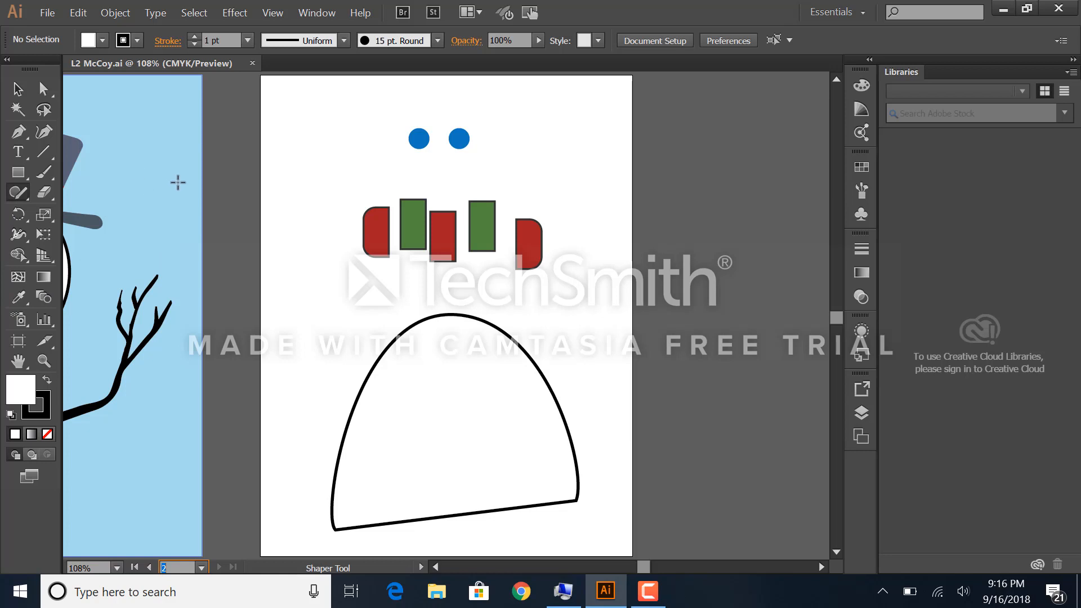
text(z)
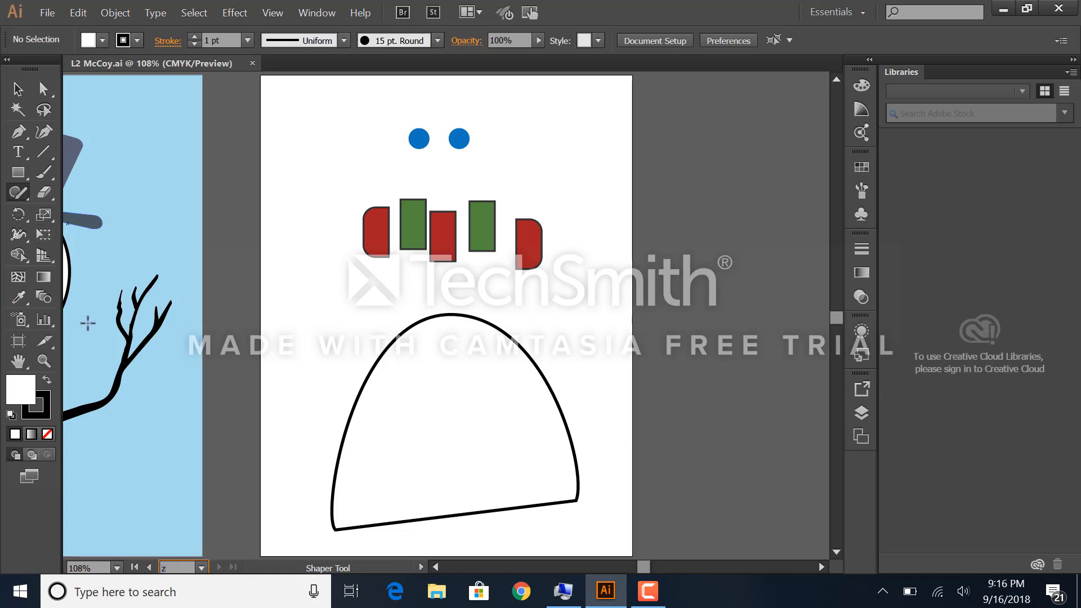
text(z)
click(45, 360)
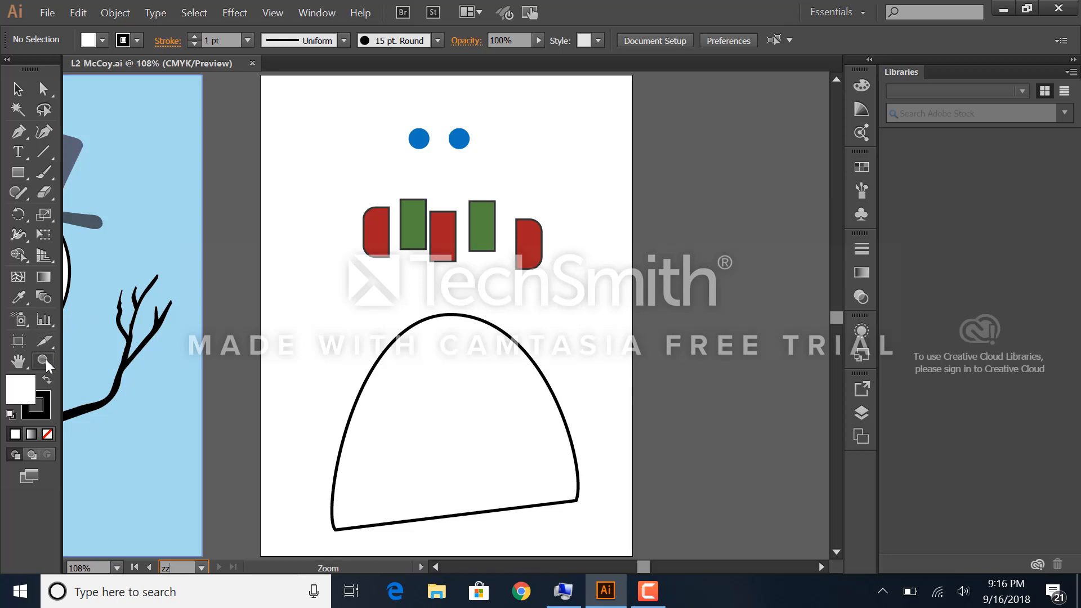
click(44, 278)
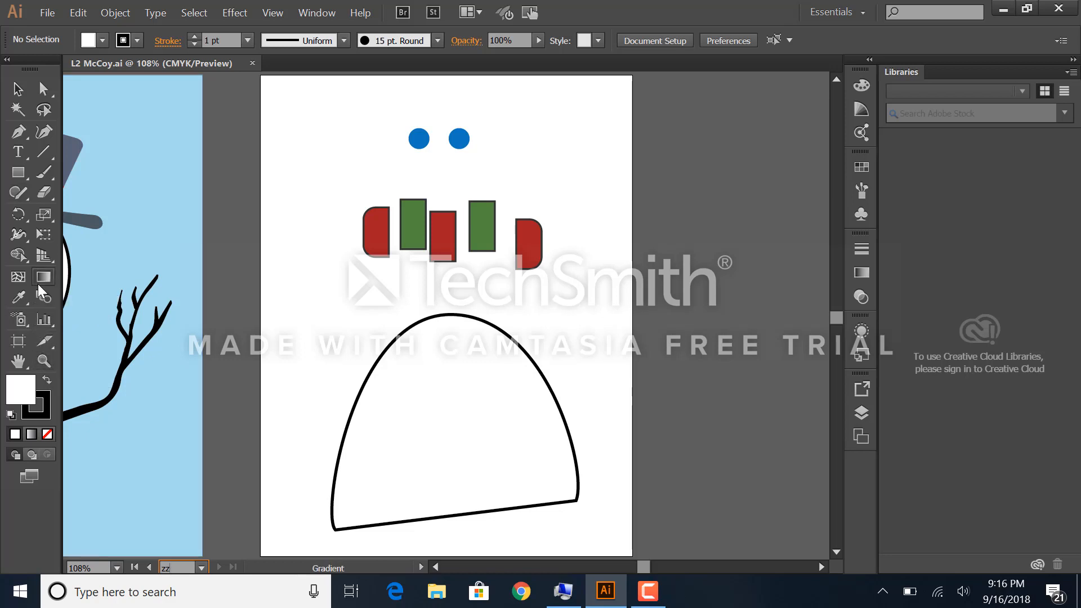
text(z)
click(47, 364)
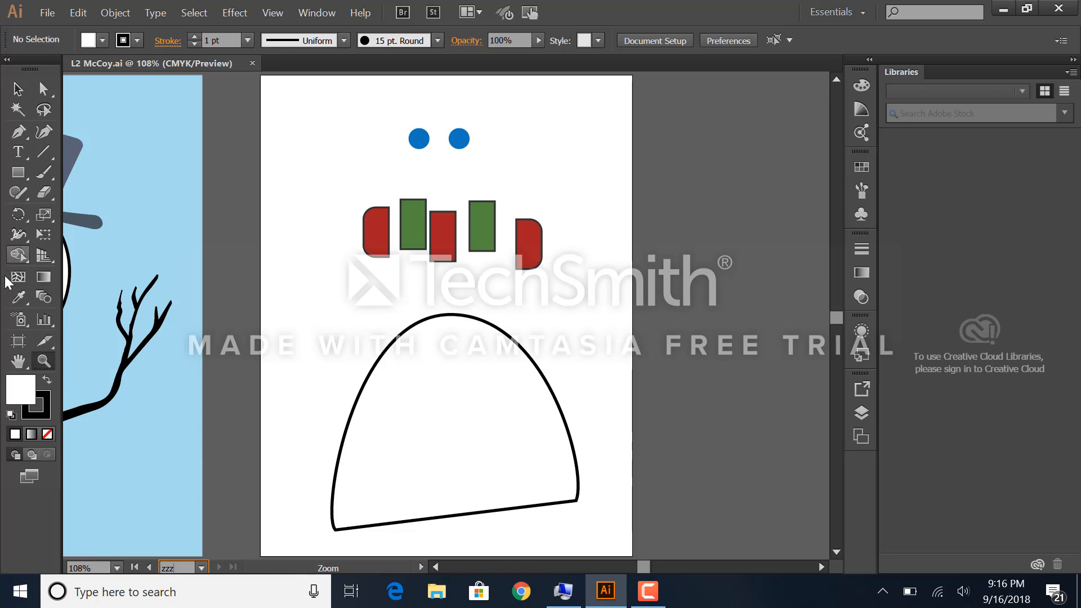
click(19, 173)
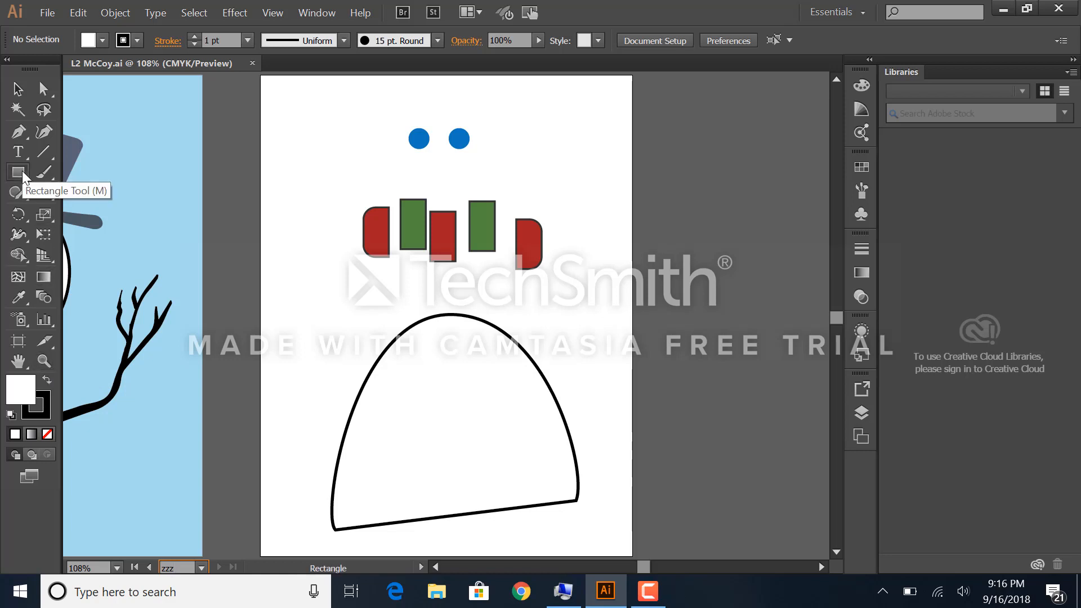
text(z)
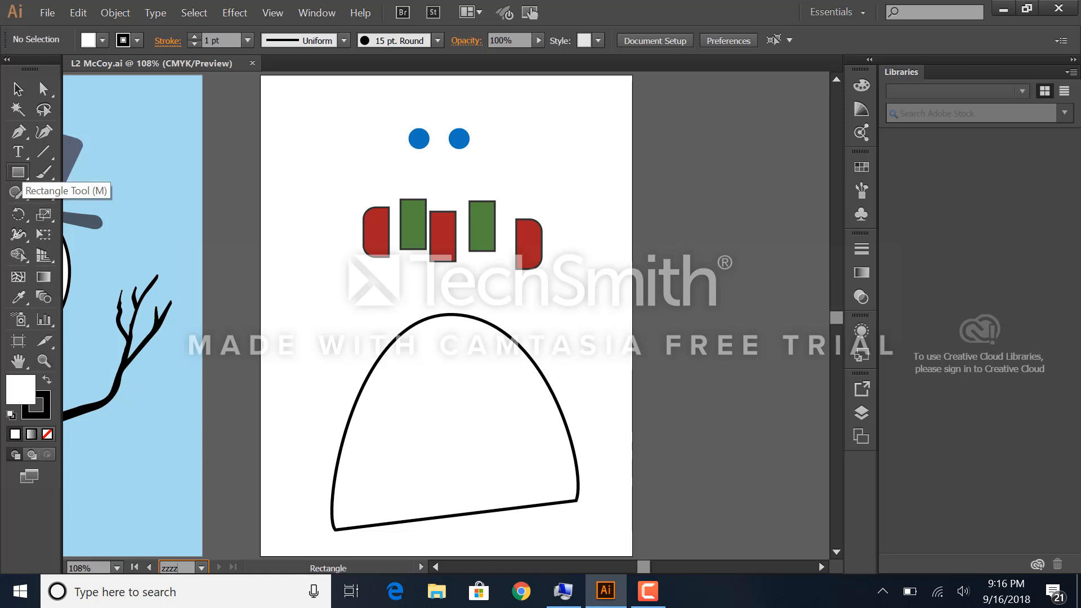
Step: Reset the view to 100% with the Zoom tool, then zoom in on the two blue circles
click(44, 361)
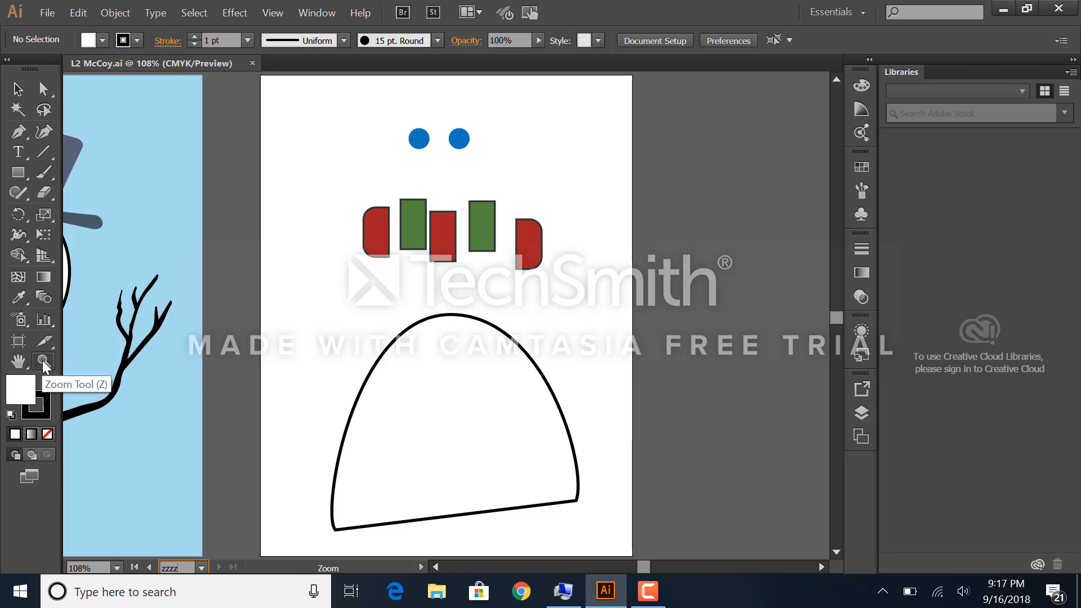
double_click(42, 361)
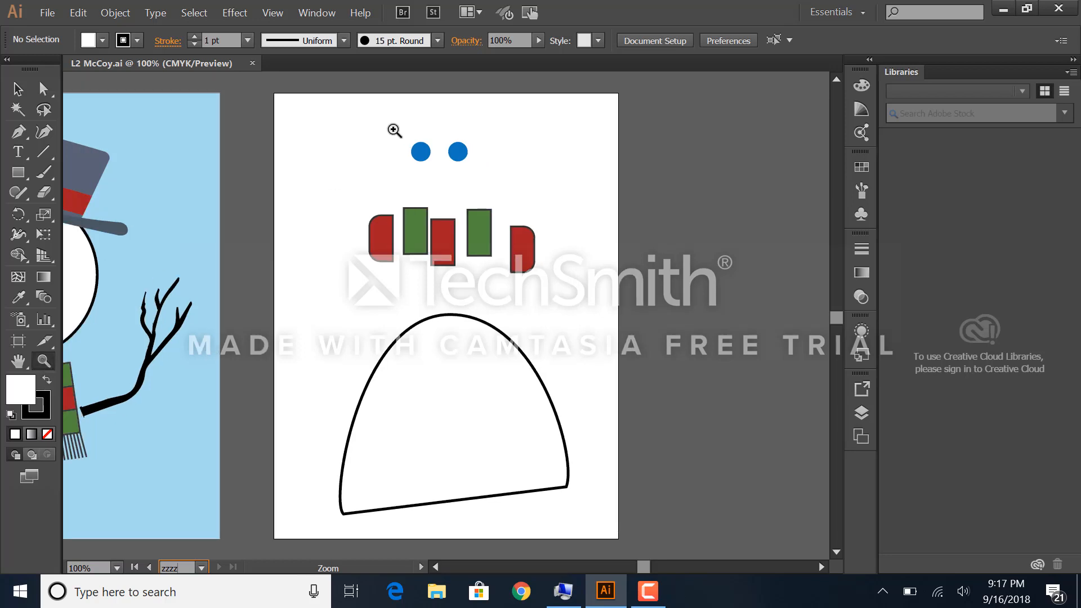
drag(380, 125, 487, 172)
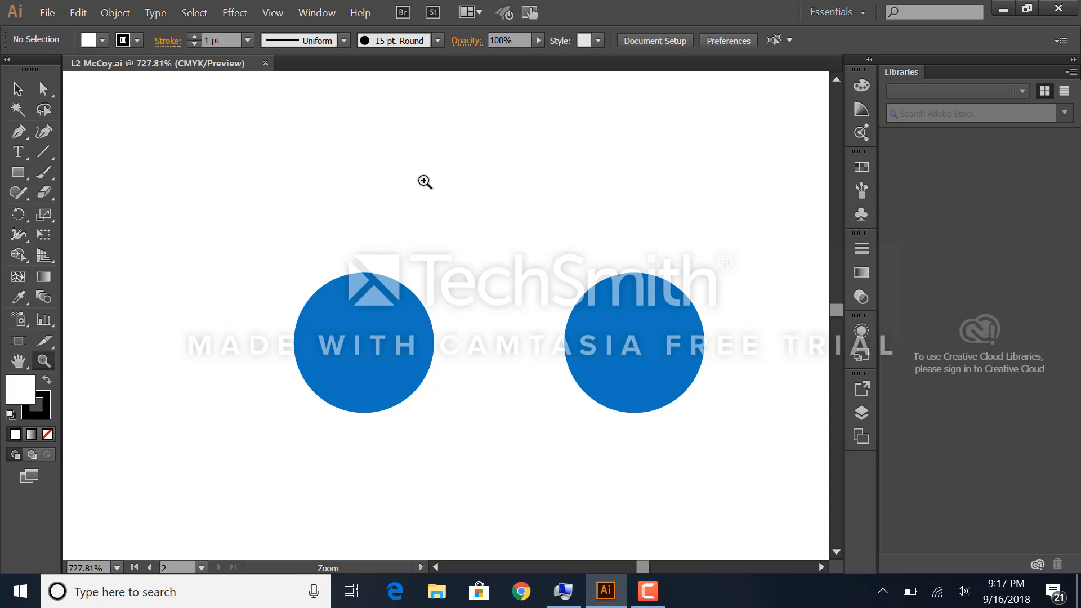
Step: Select the left blue circle with the Selection tool and enlarge it by stretching its sides and one corner of the bounding box outward
click(44, 89)
click(19, 89)
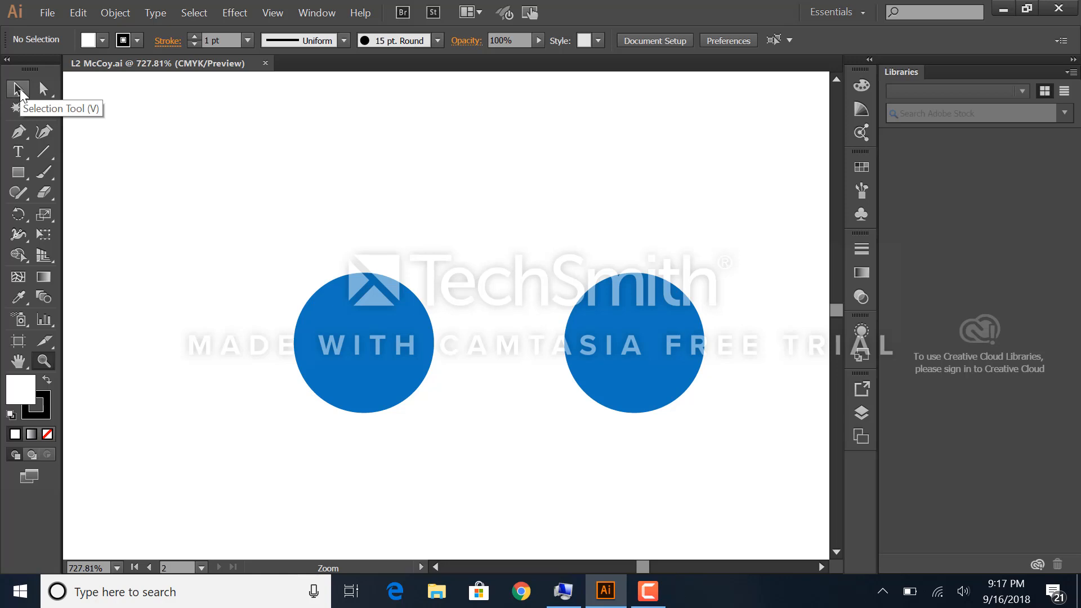
click(17, 150)
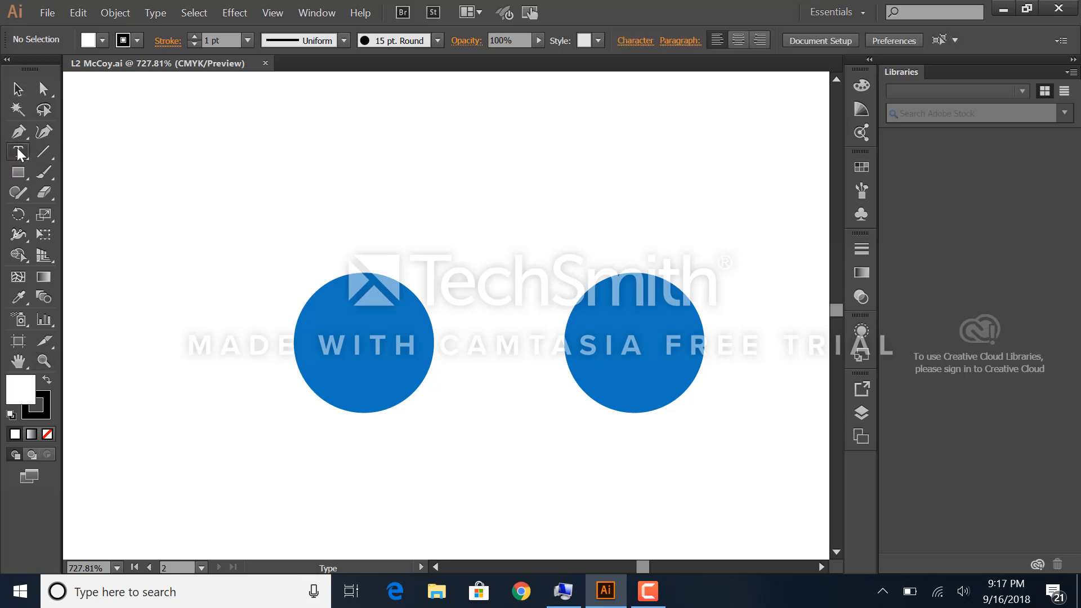
key(v)
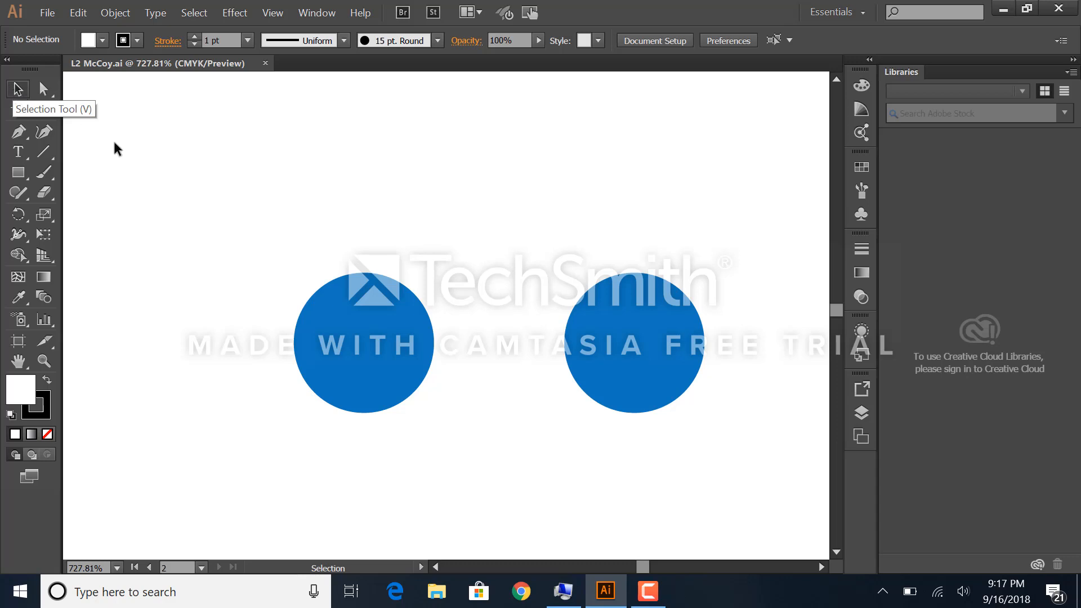
click(356, 338)
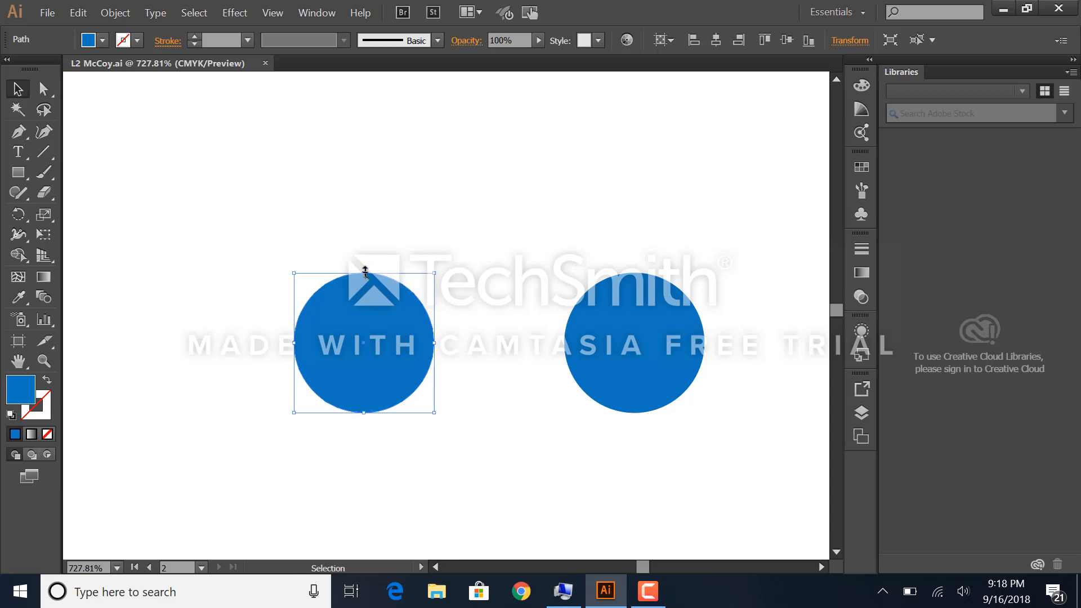
drag(366, 271, 366, 237)
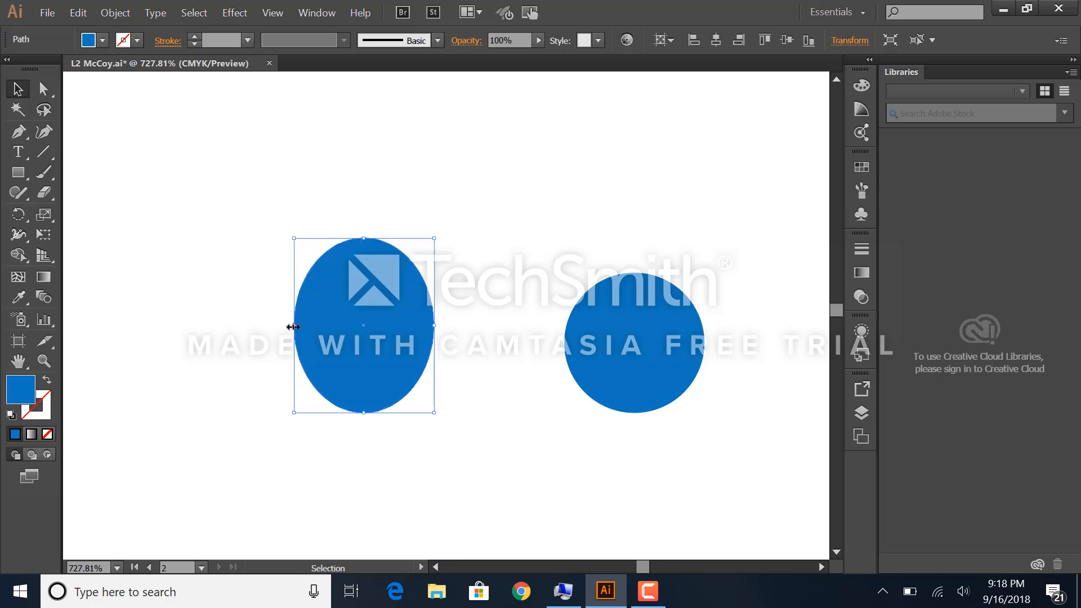
drag(293, 325, 246, 325)
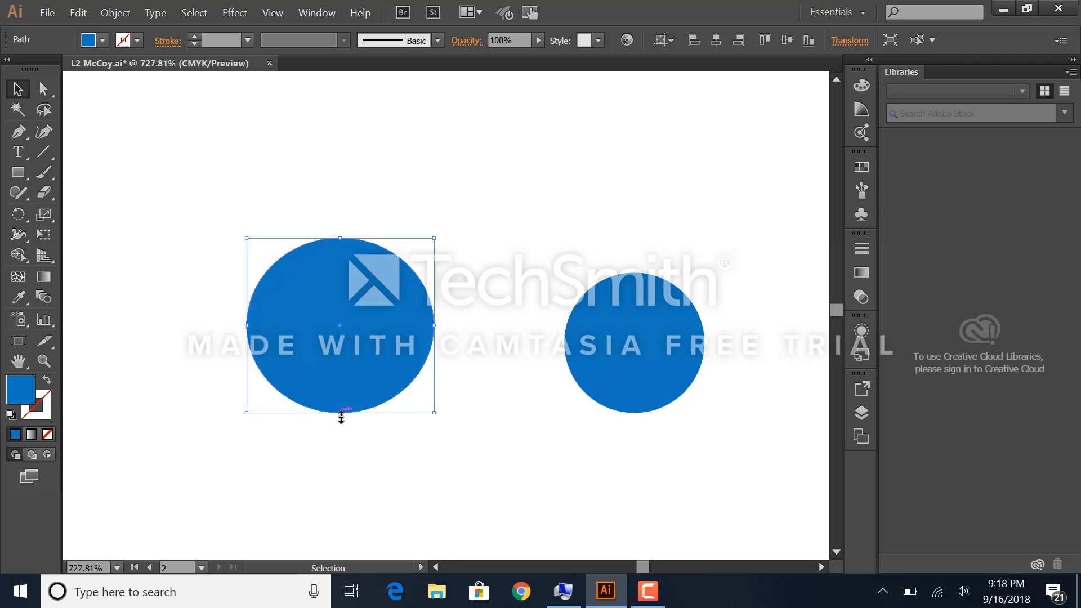
drag(341, 418, 354, 476)
drag(435, 358, 478, 350)
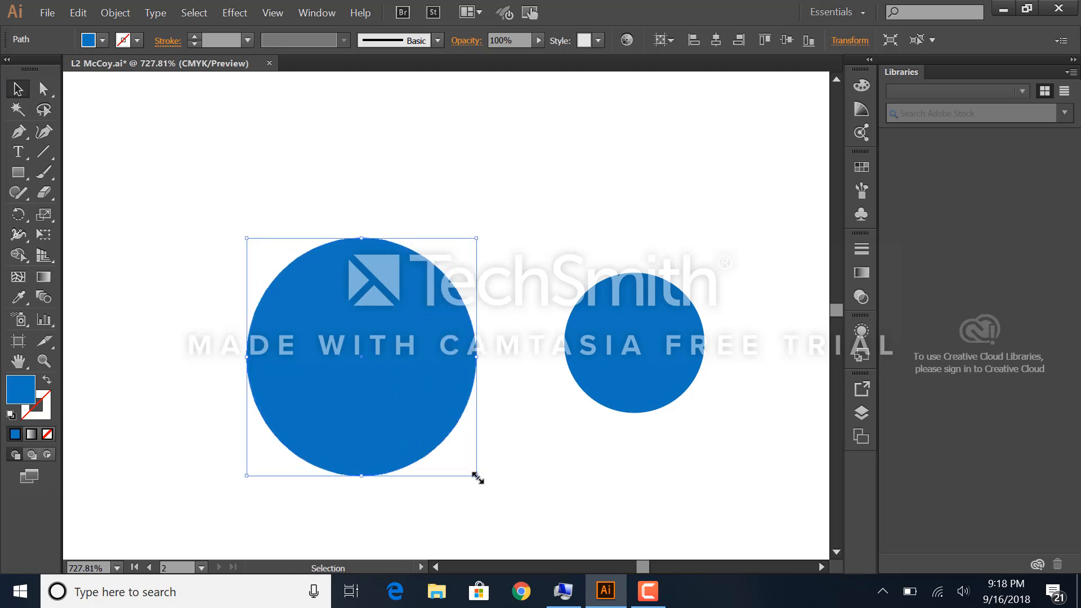
drag(477, 478, 506, 489)
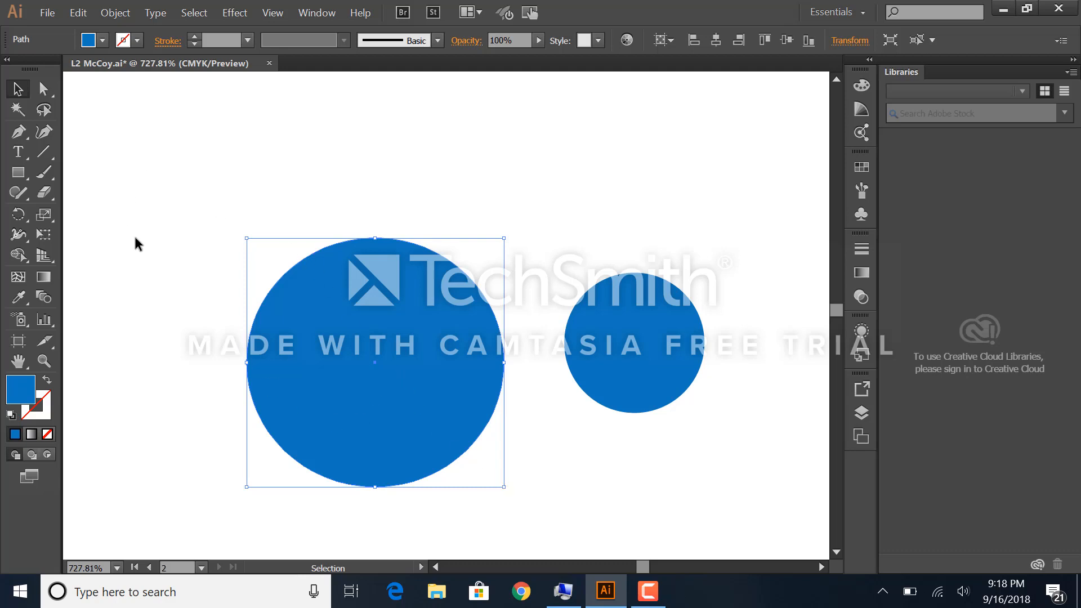
Step: Undo all the resizing of the left blue circle, return to the Selection tool and deselect the circle
key(a)
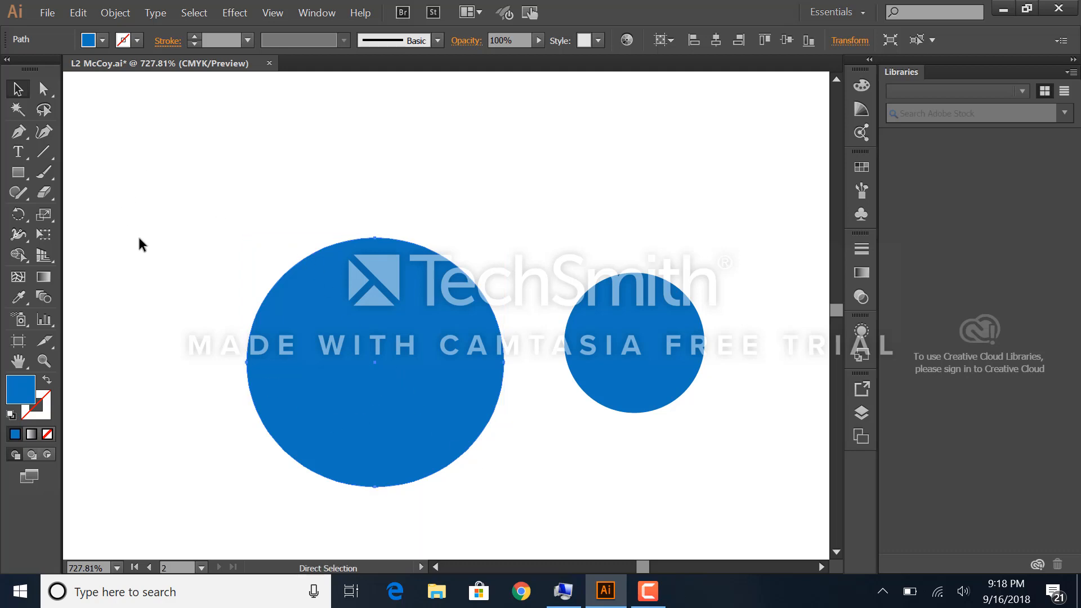
key(ctrl+z)
key(ctrl+z)
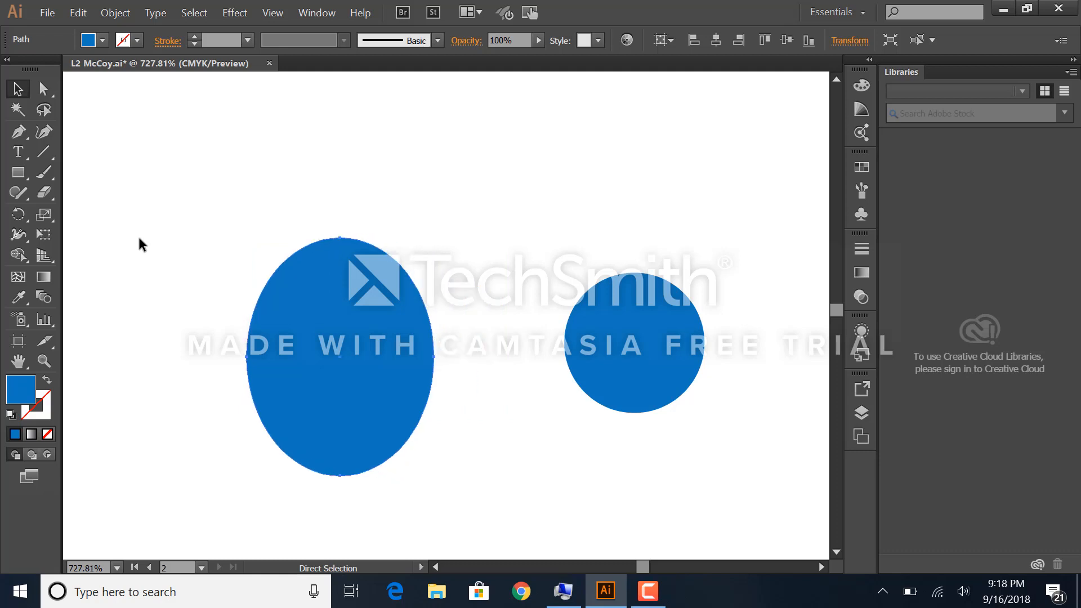
key(ctrl+z)
key(ctrl+z)
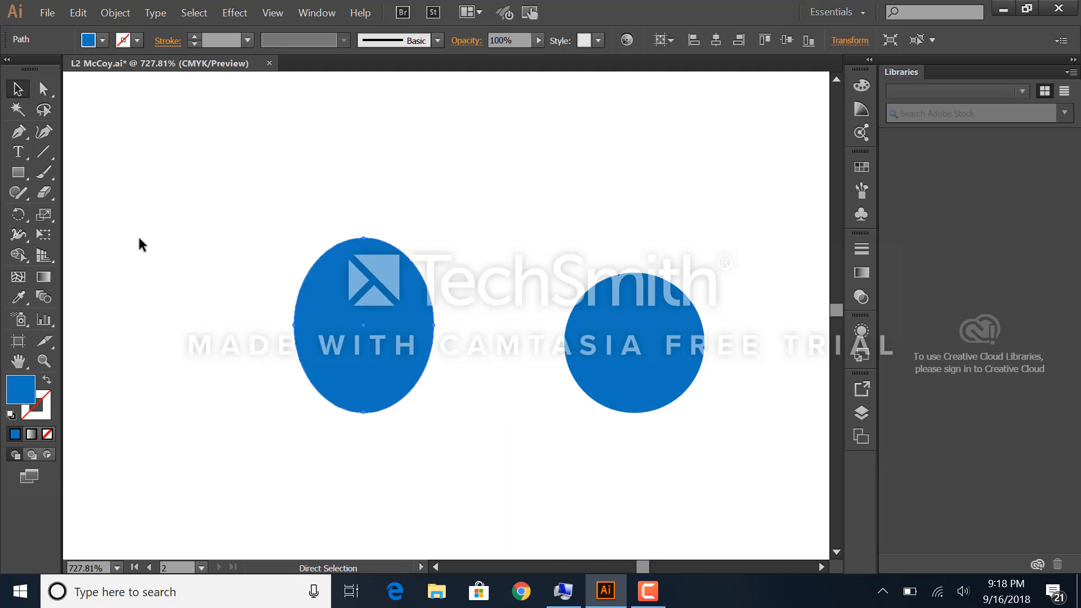
key(ctrl+z)
key(v)
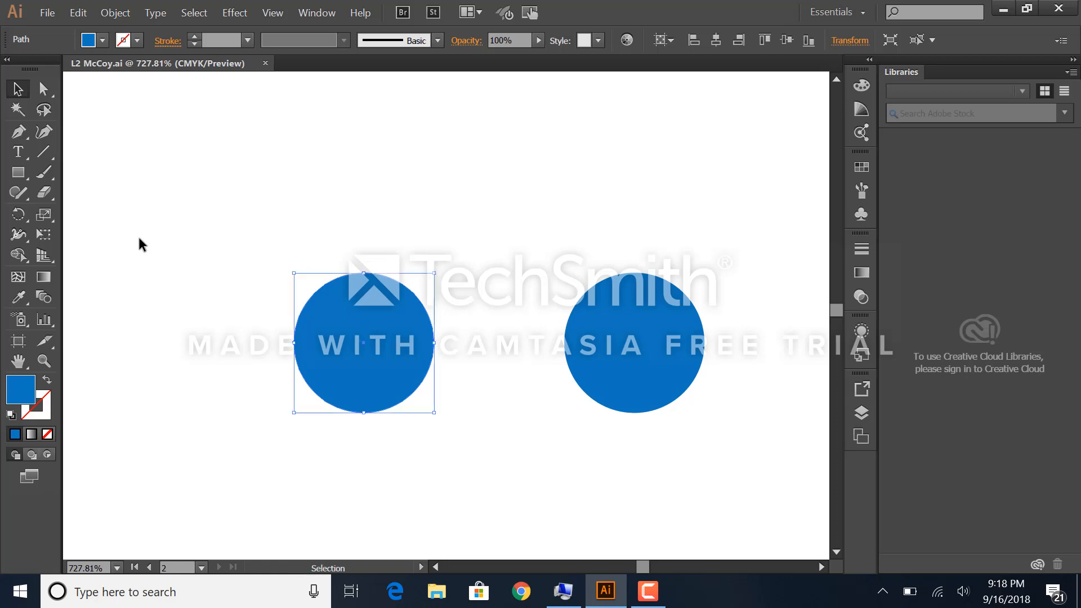
click(206, 289)
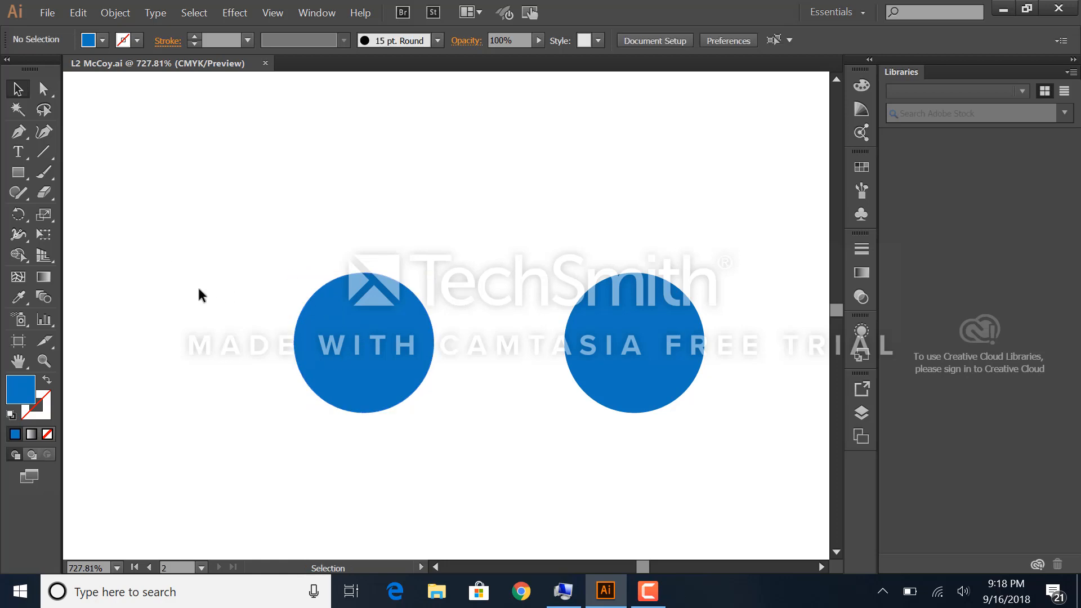
Step: Select both blue circles, move them together a short distance to the left on the artboard, and deselect them
click(352, 327)
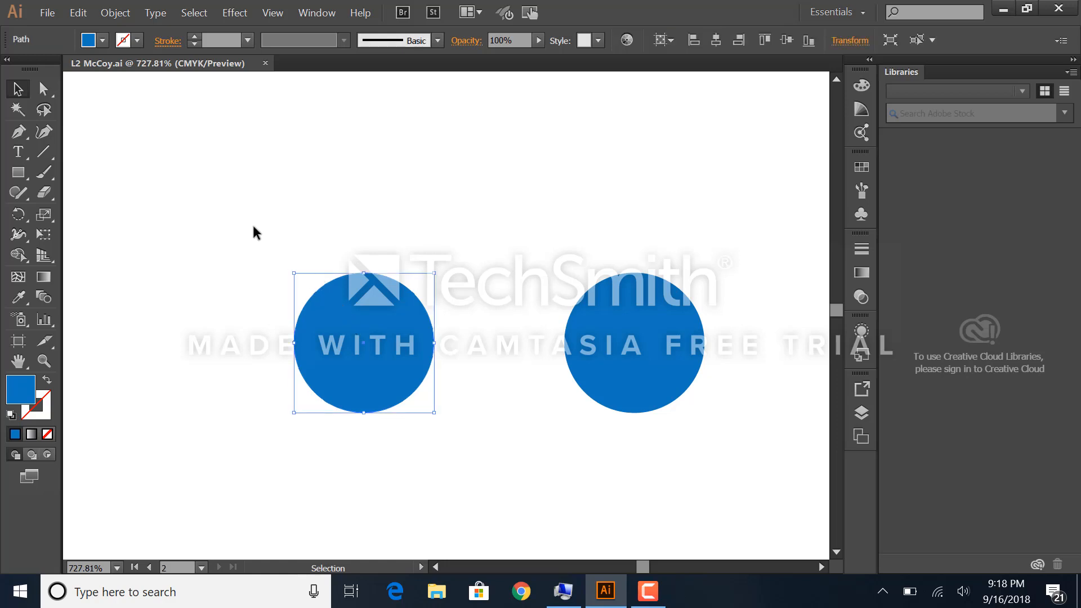
click(211, 198)
drag(238, 240, 454, 319)
shift+click(608, 358)
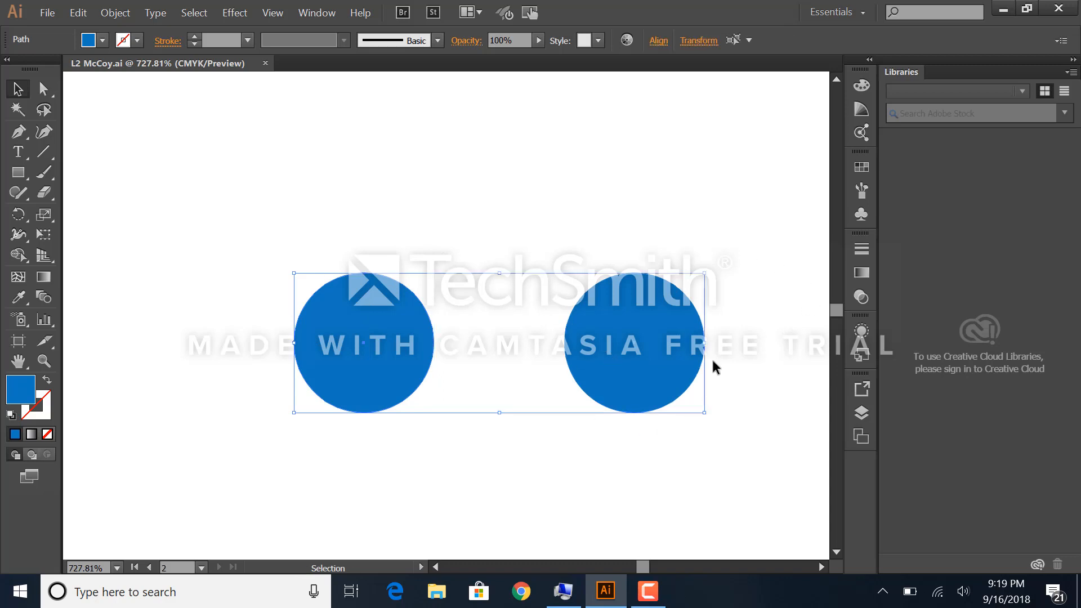
drag(593, 324, 525, 327)
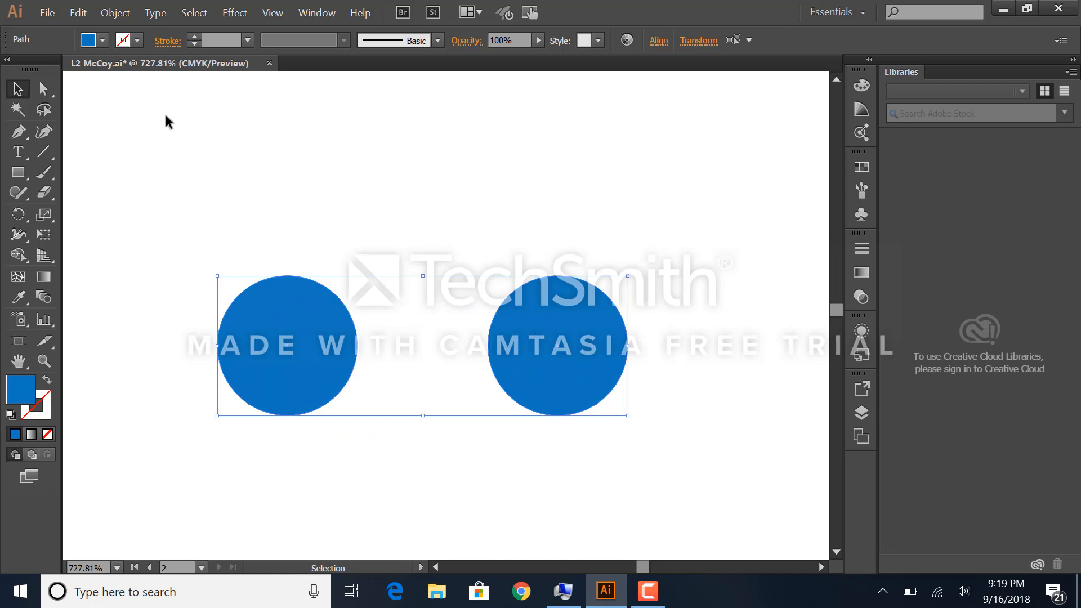
click(144, 178)
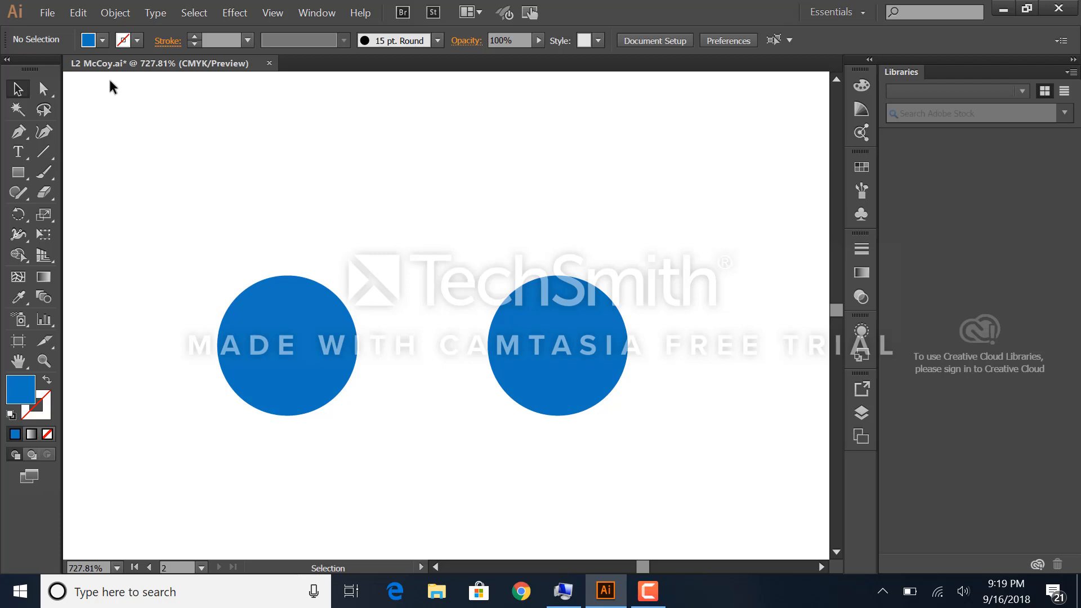
click(89, 14)
mouse_move(112, 17)
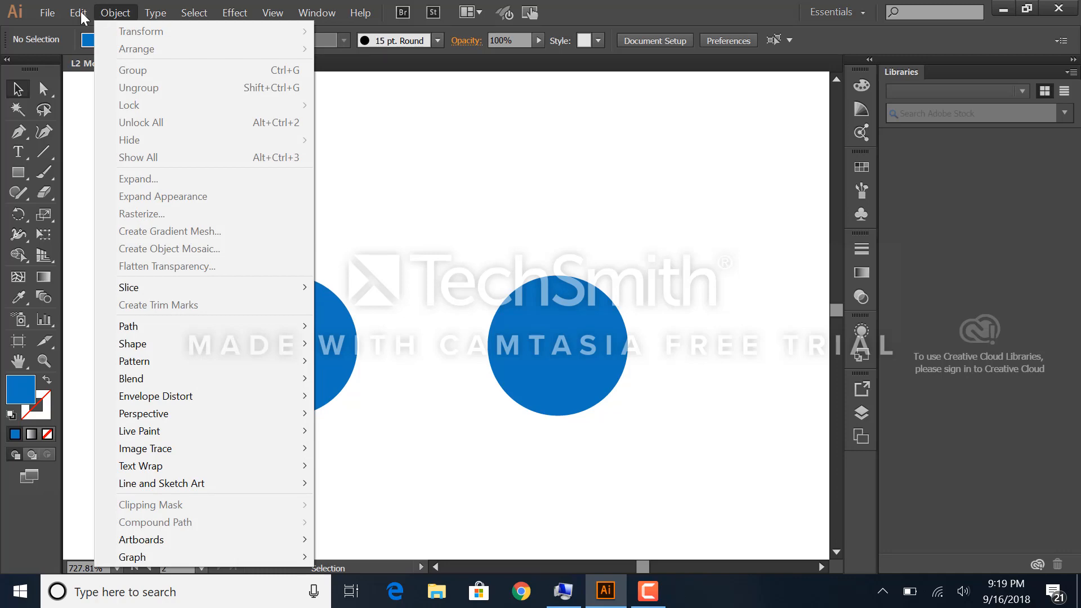
mouse_move(58, 15)
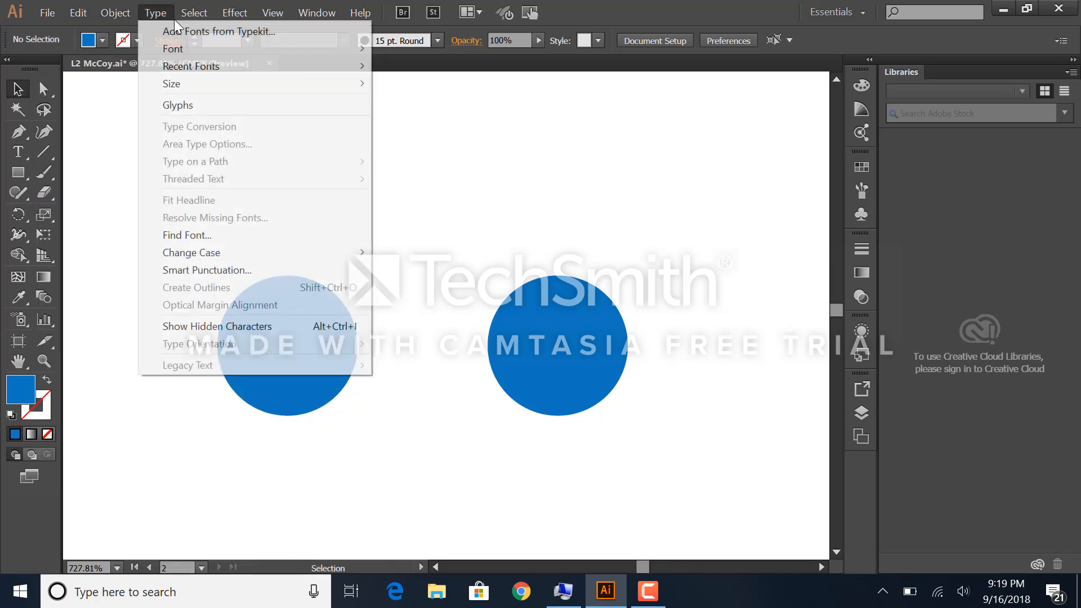
mouse_move(194, 13)
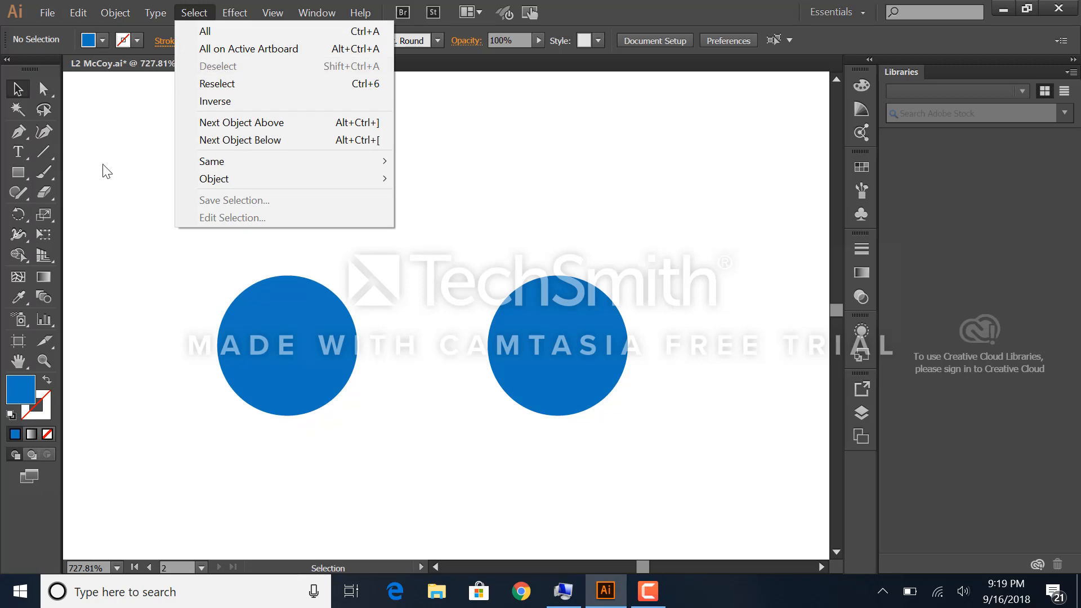
click(128, 192)
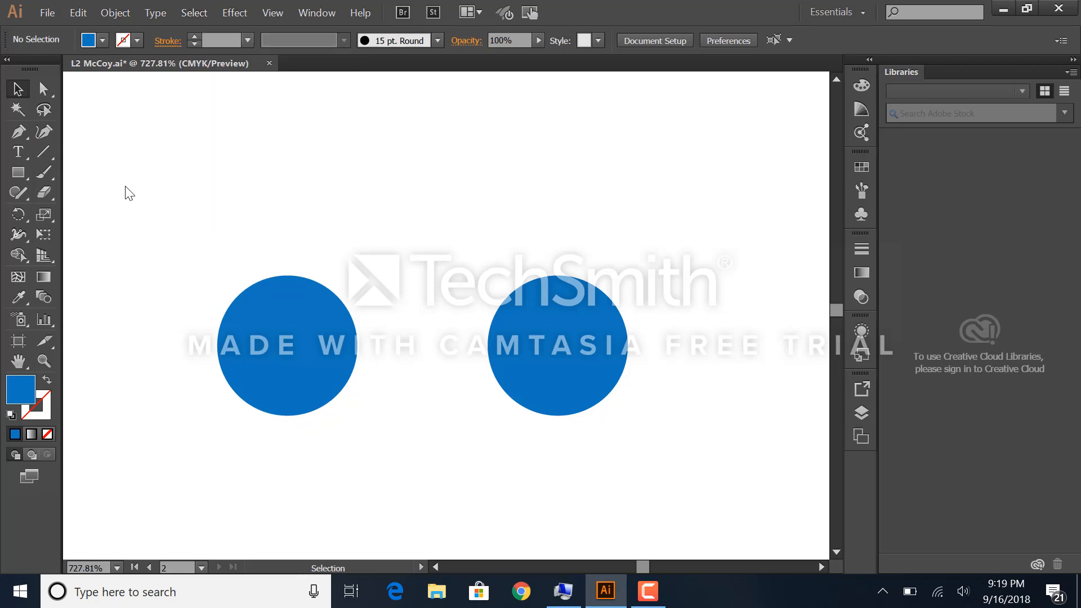
Step: Pull the left blue circle's top anchor point upward with the Direct Selection tool, undo the reshaping and deselect the circle
click(45, 90)
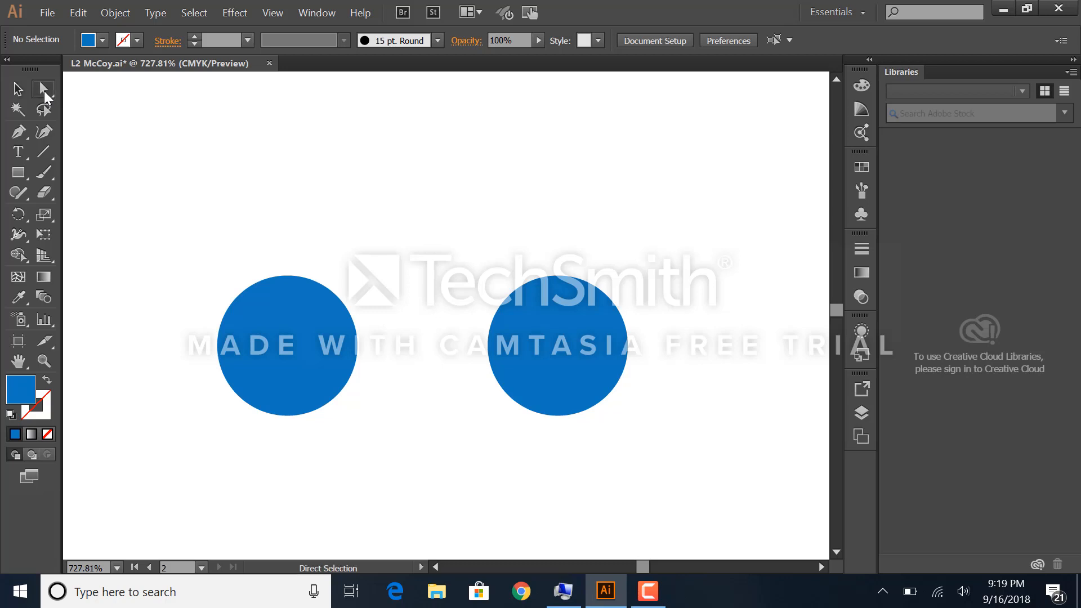
click(26, 156)
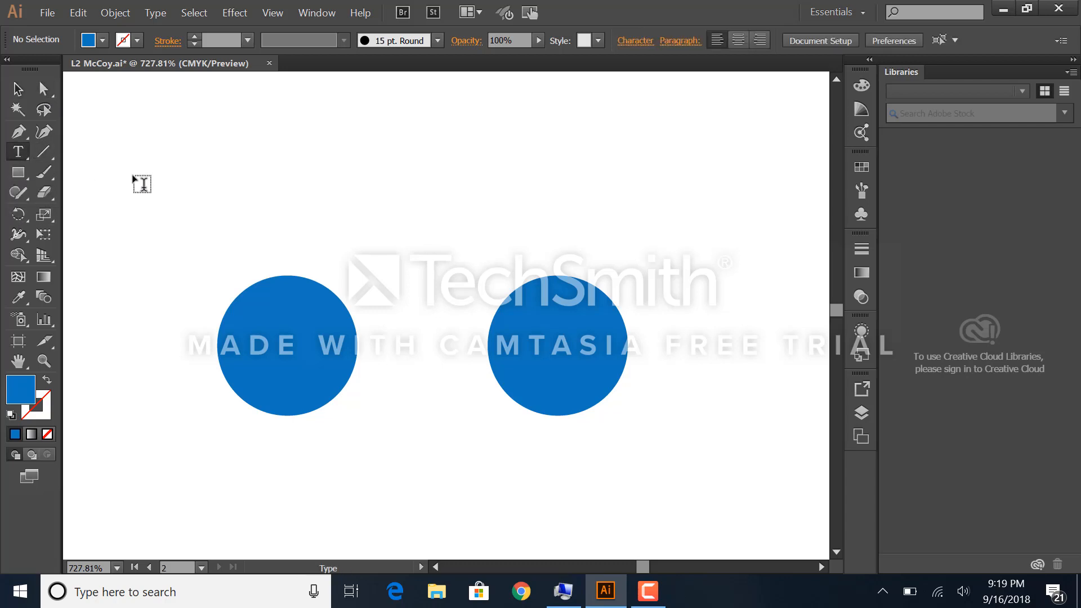
key(a)
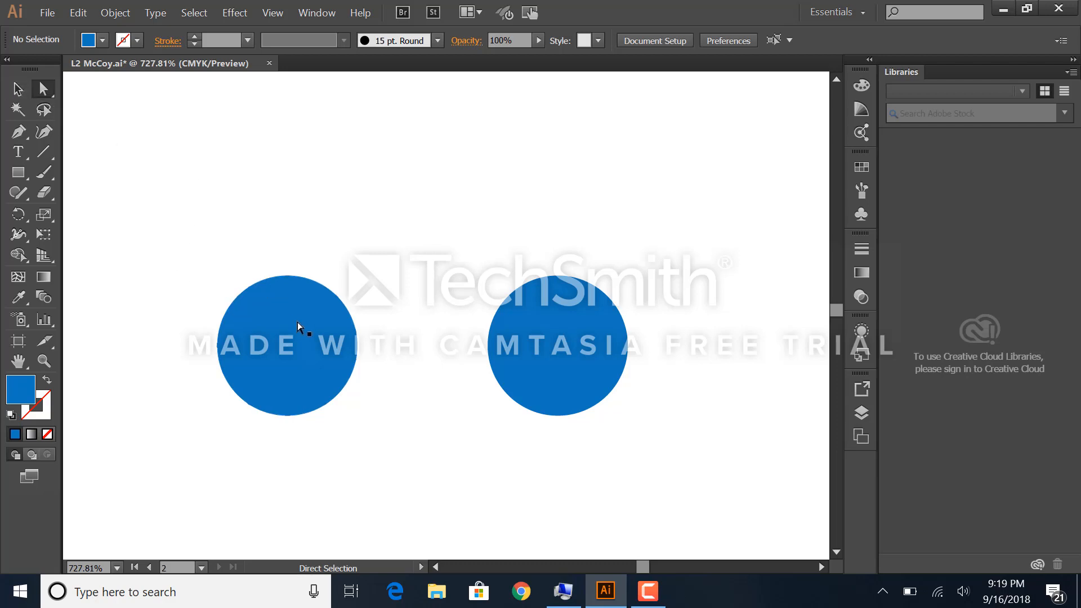
click(256, 292)
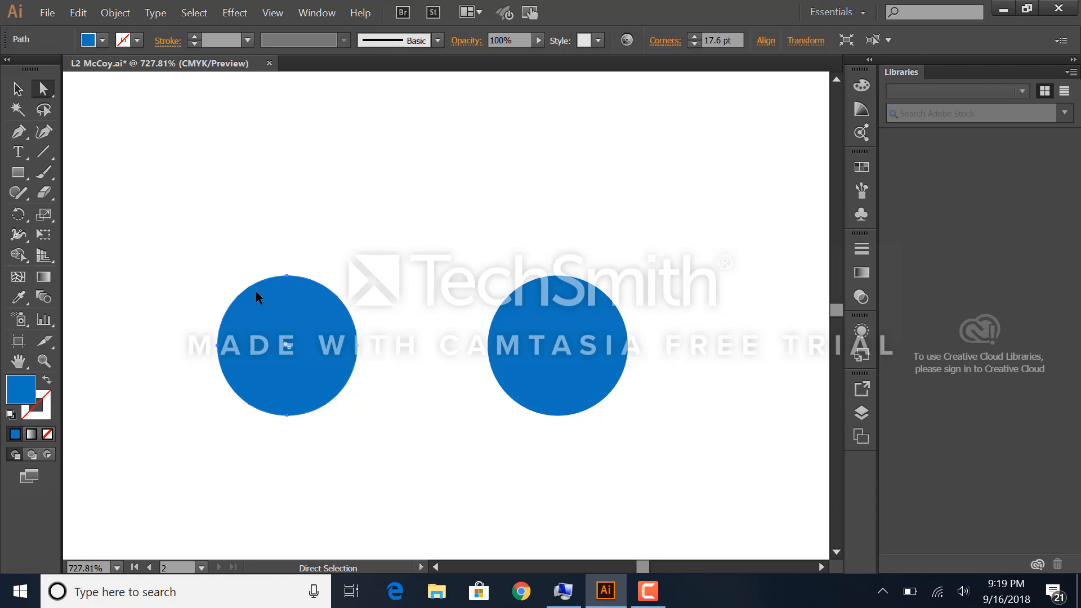
click(286, 276)
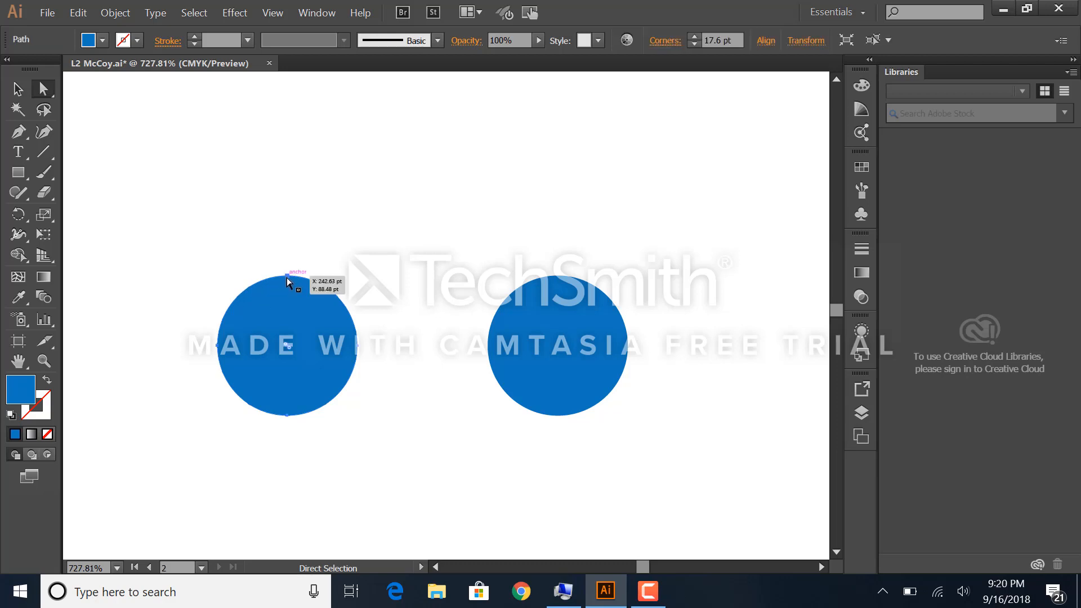
click(285, 274)
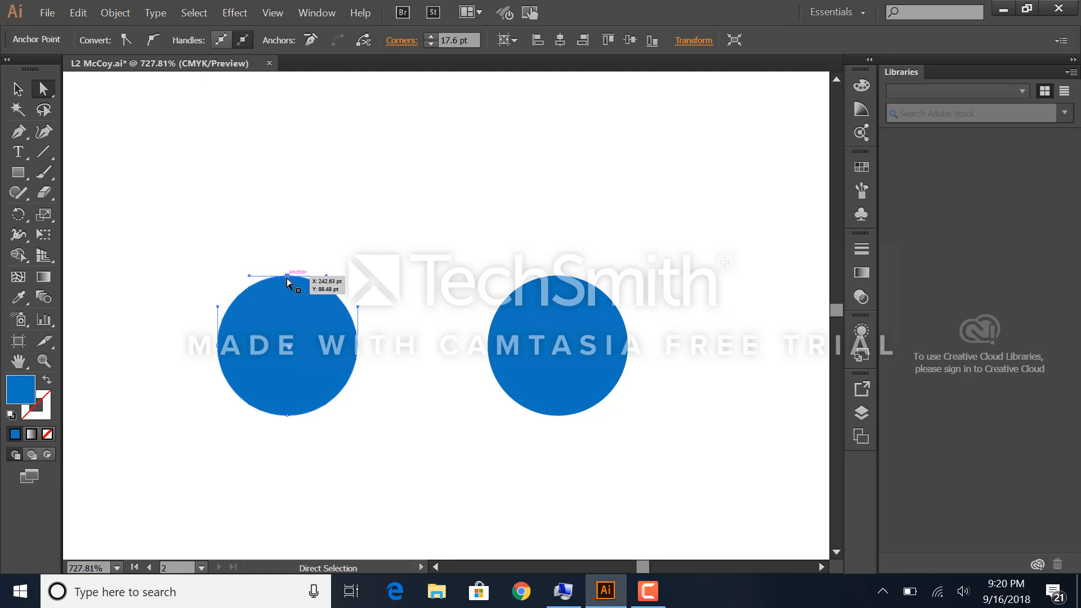
drag(286, 276, 287, 234)
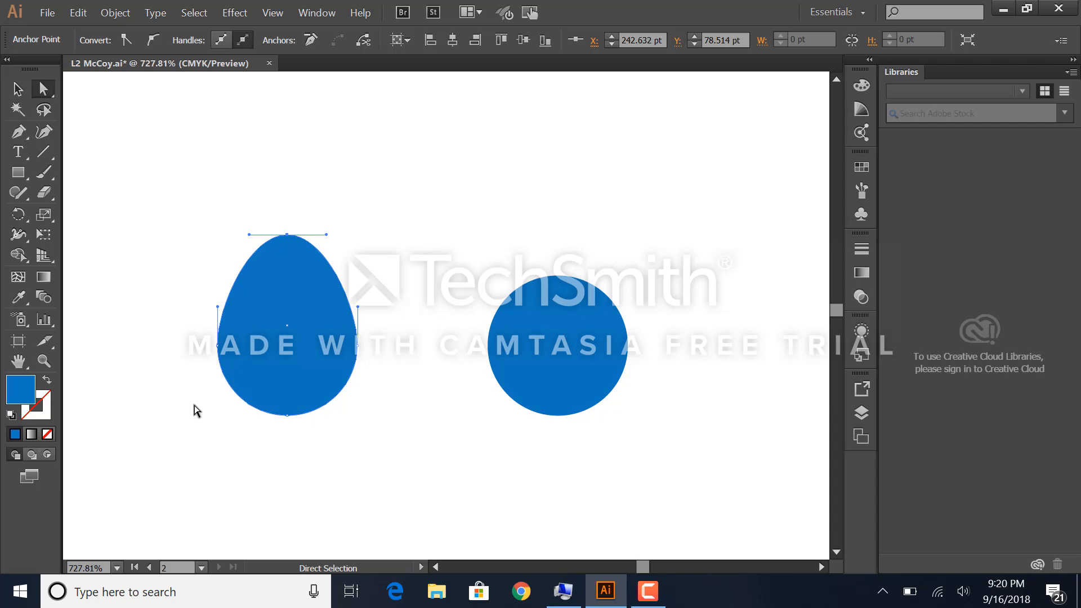
key(ctrl+z)
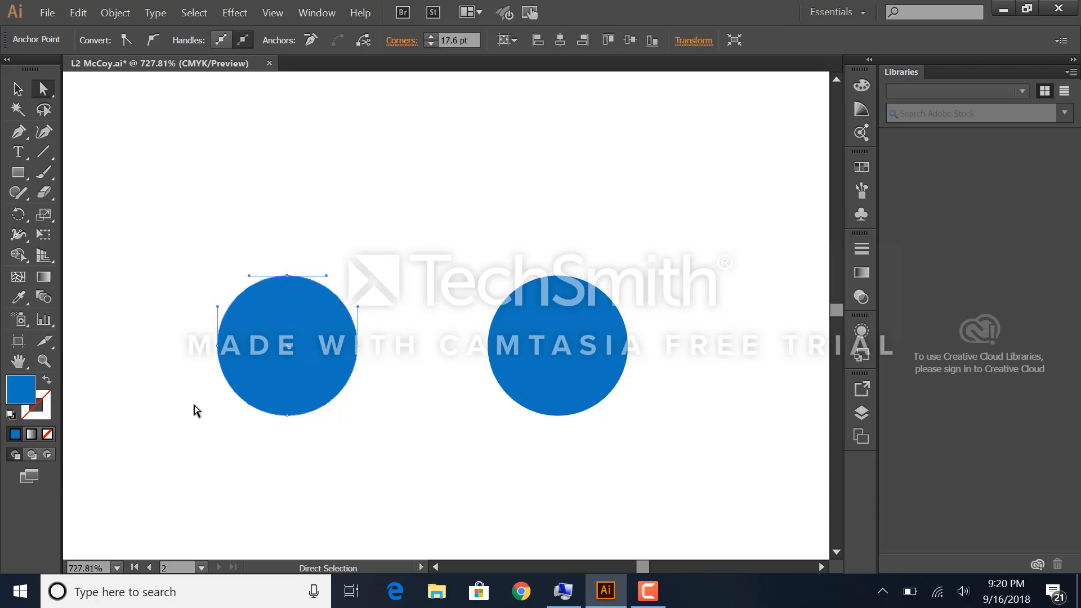
click(205, 235)
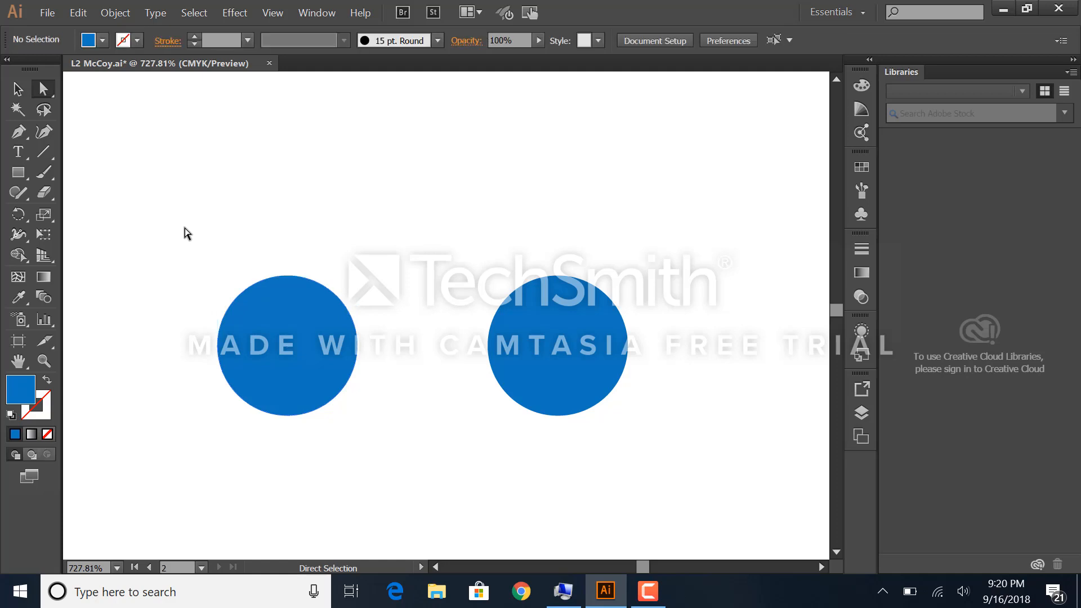
Step: Stretch the left blue circle's left anchor point outward and up to distort the shape, undo the change and deselect it
drag(184, 257, 387, 332)
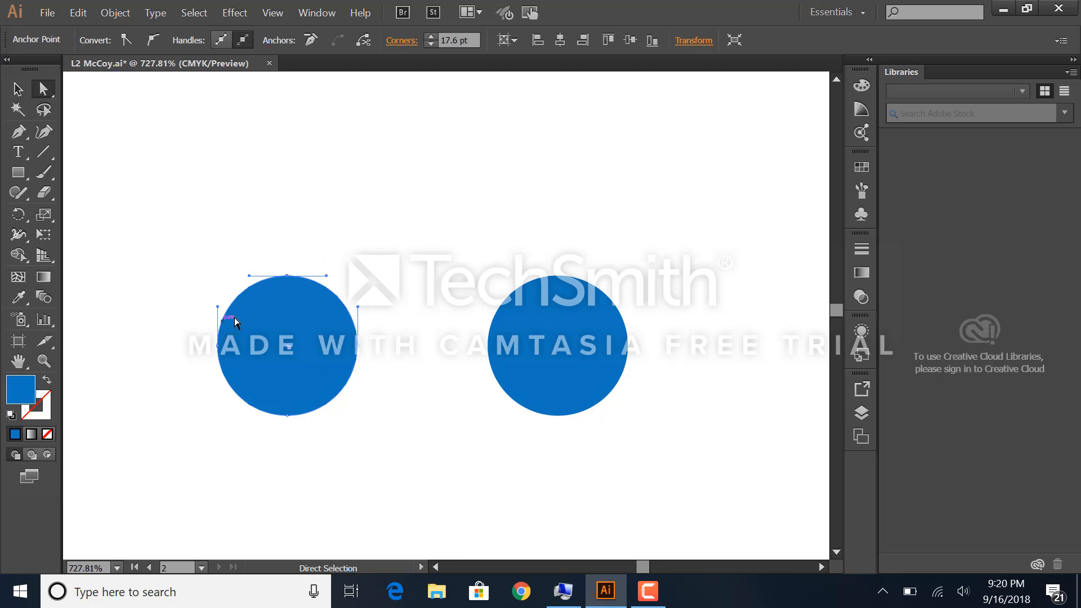
drag(218, 348, 160, 289)
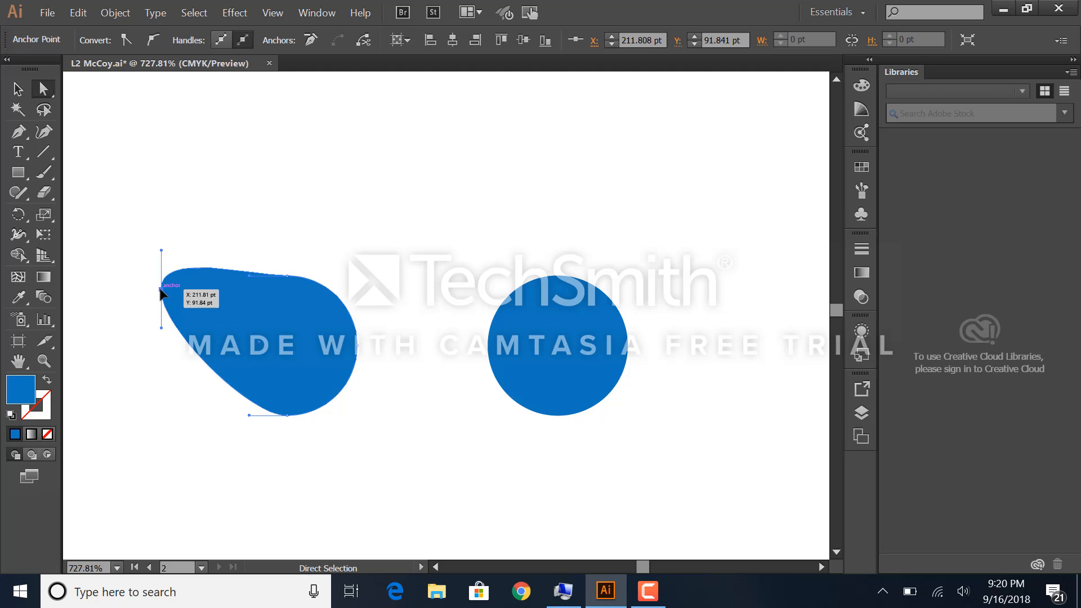
key(ctrl+z)
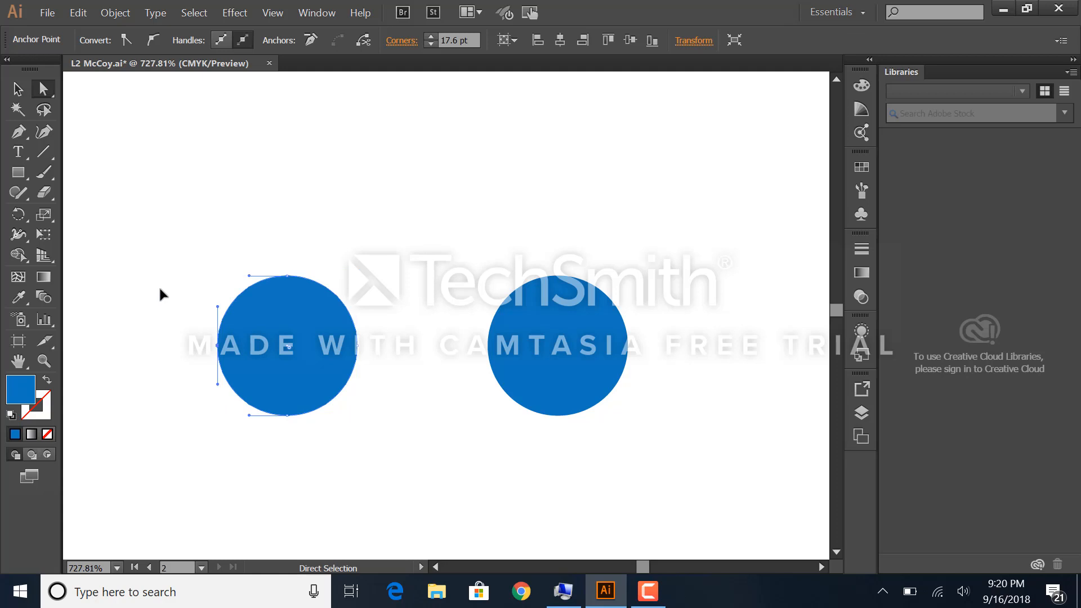
click(191, 183)
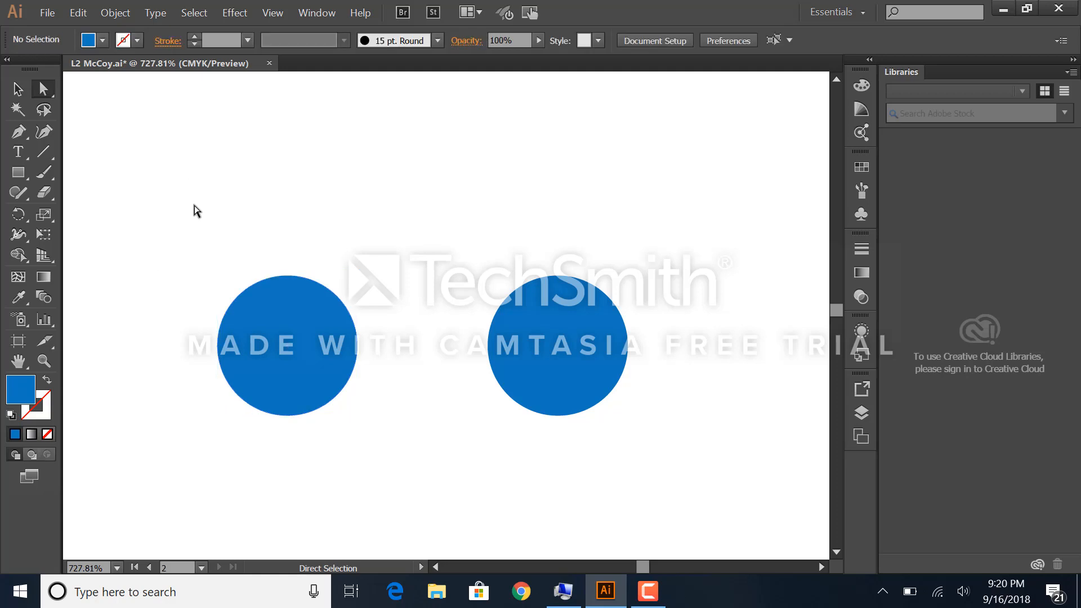
Step: Select the upper anchor points of both blue circles, stretch their tops upward together and undo the reshaping
drag(194, 205, 657, 336)
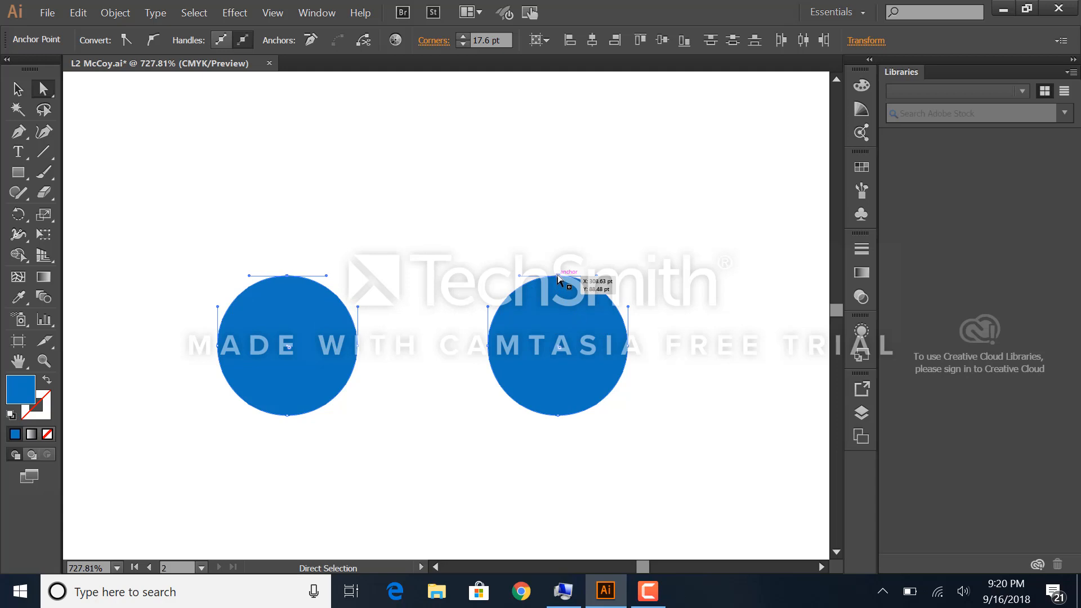
drag(557, 276, 556, 228)
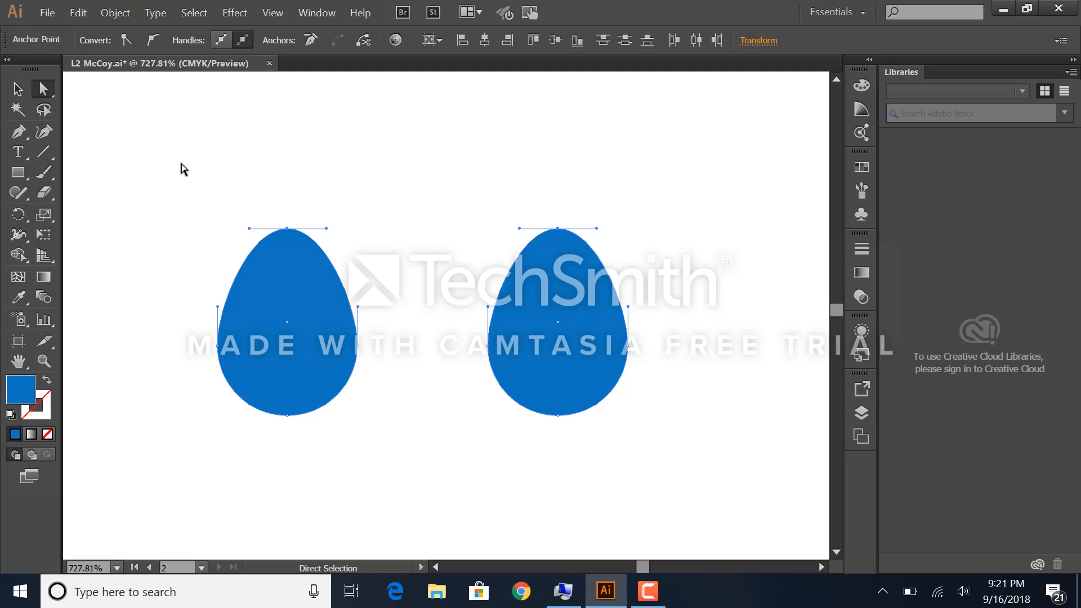
key(ctrl+z)
key(ctrl+z)
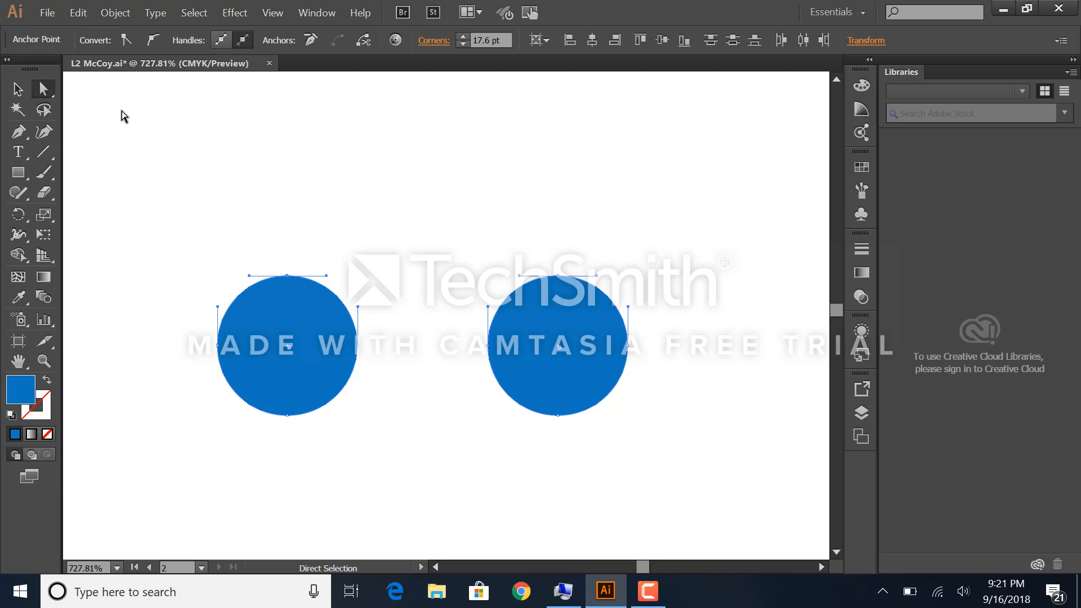
Step: Select both blue circles as whole objects with the Selection tool and deselect them
click(18, 86)
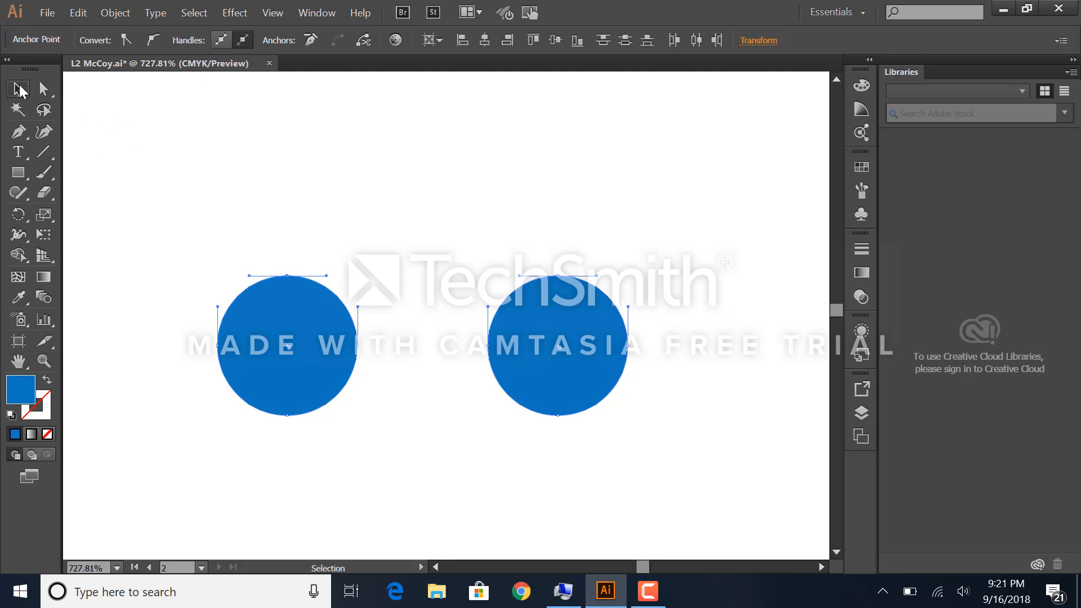
click(249, 239)
drag(204, 241, 642, 337)
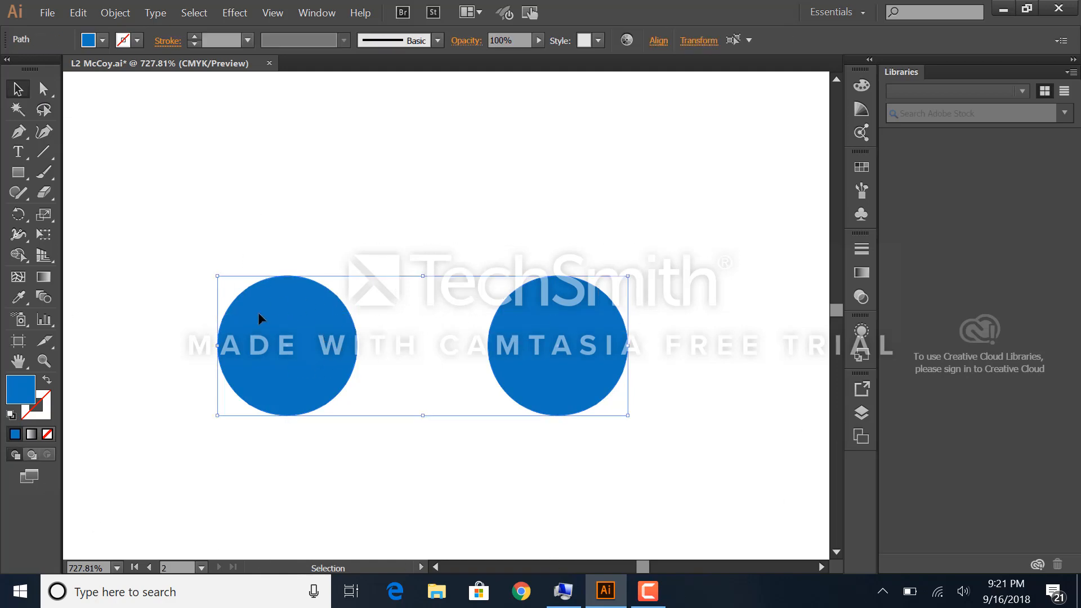
click(169, 157)
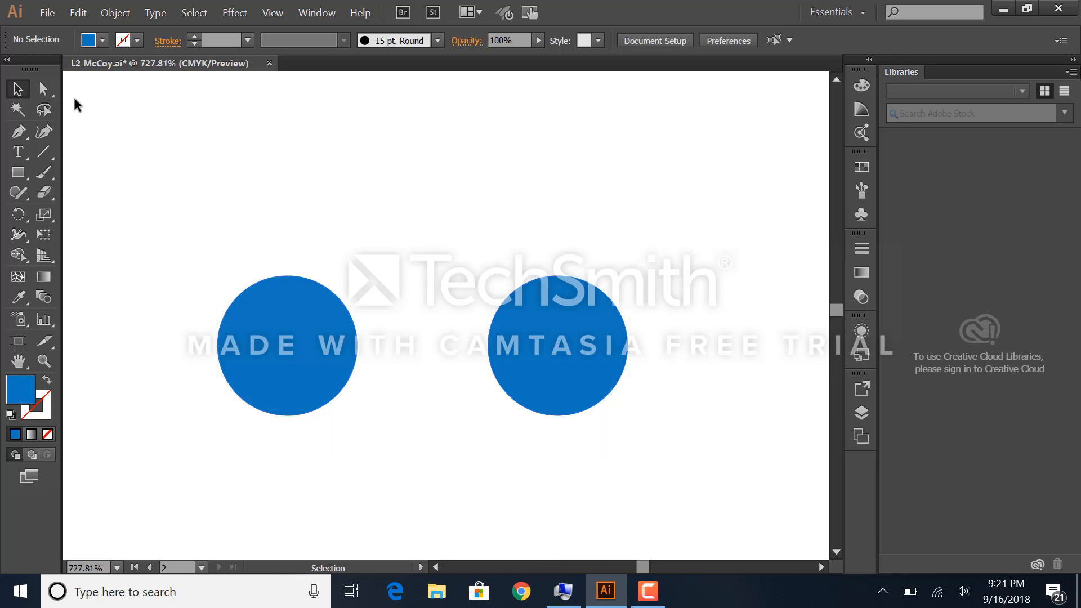
Step: Select the upper anchor points of both blue circles with the Direct Selection tool and clear the selection
click(45, 88)
drag(231, 244, 620, 323)
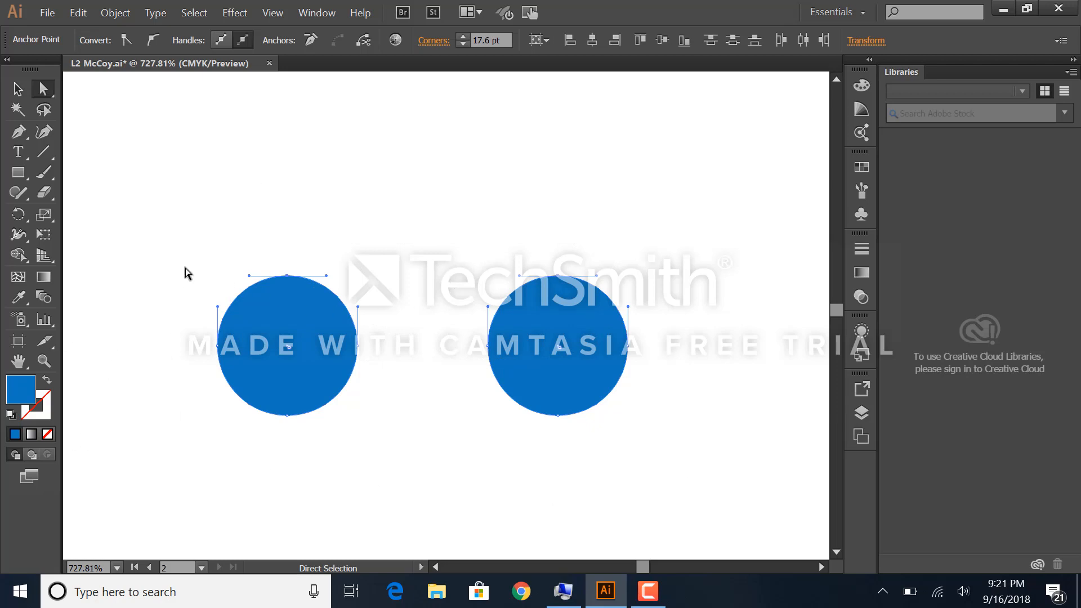
click(291, 165)
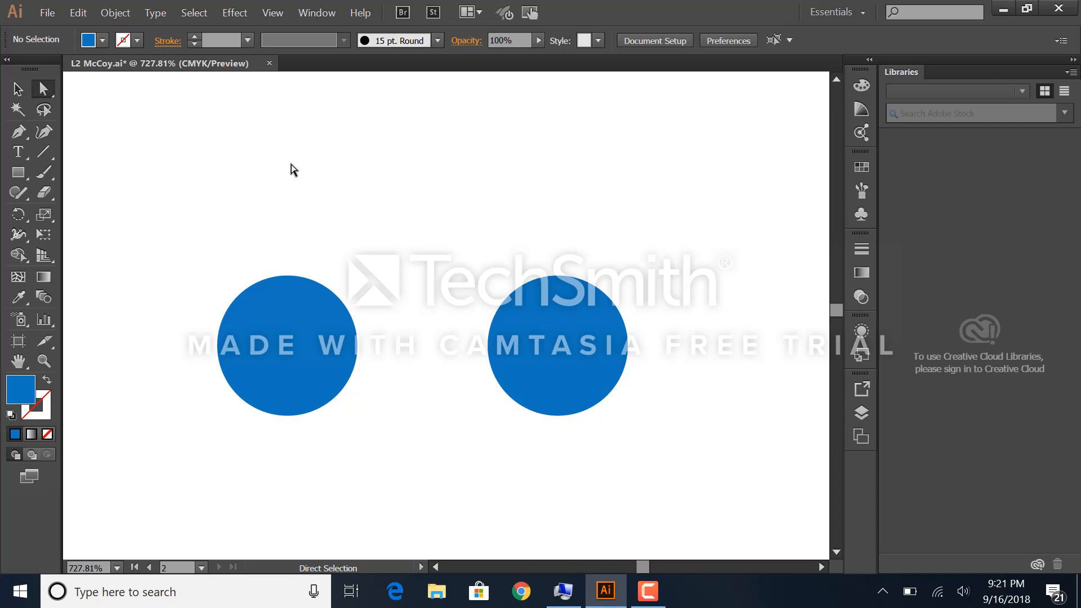
Step: Select the left blue circle with the Selection tool, deselect it and select the right blue circle
click(18, 89)
click(258, 354)
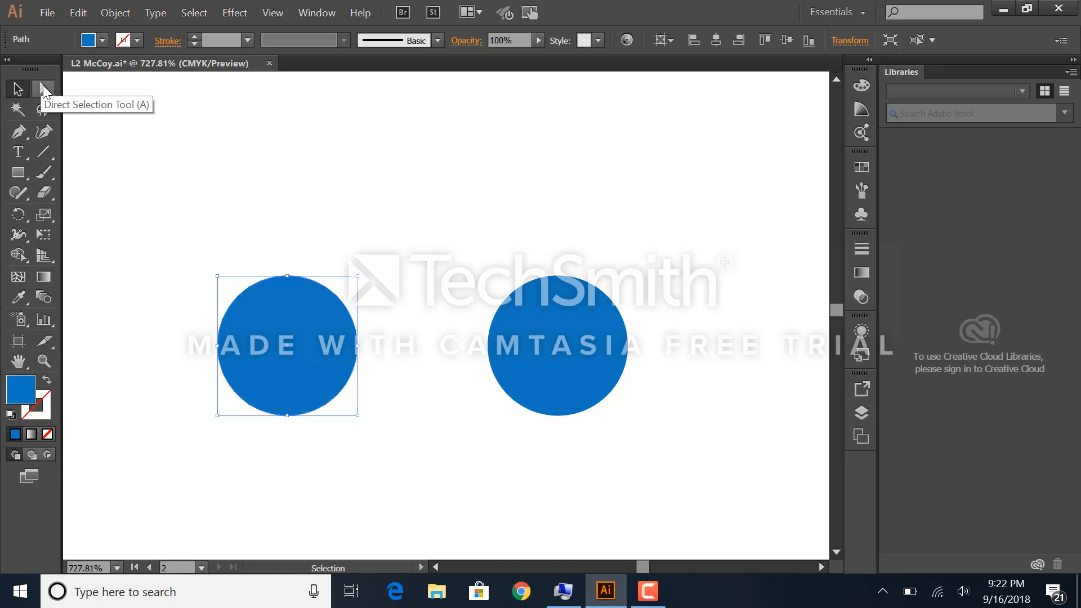
click(241, 212)
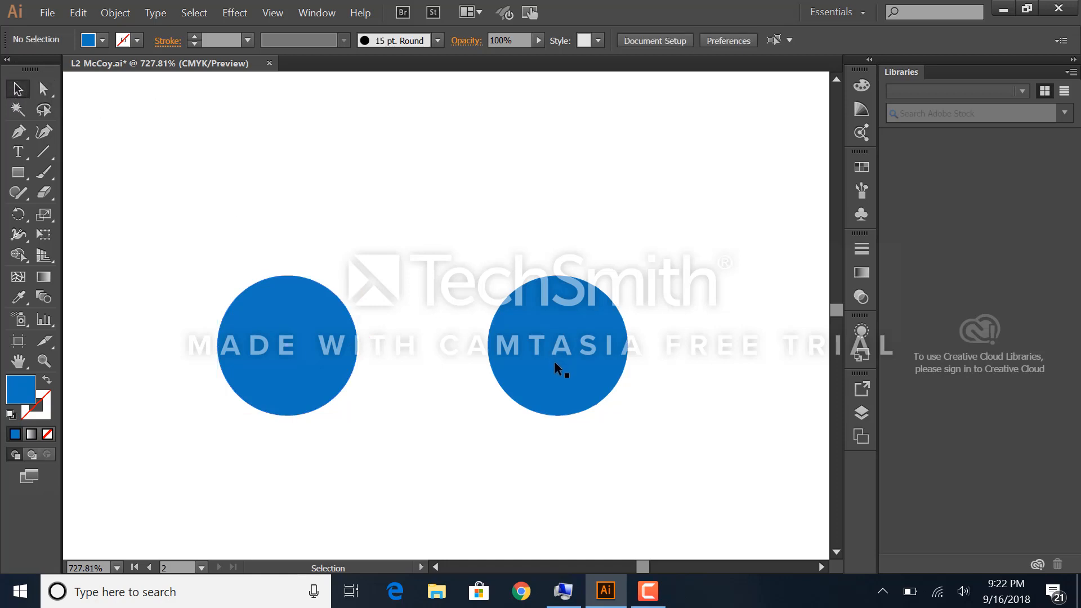
click(557, 369)
Step: Select the upper-right path segment of the left blue circle with the Direct Selection tool, return to the Selection tool and deselect
click(43, 88)
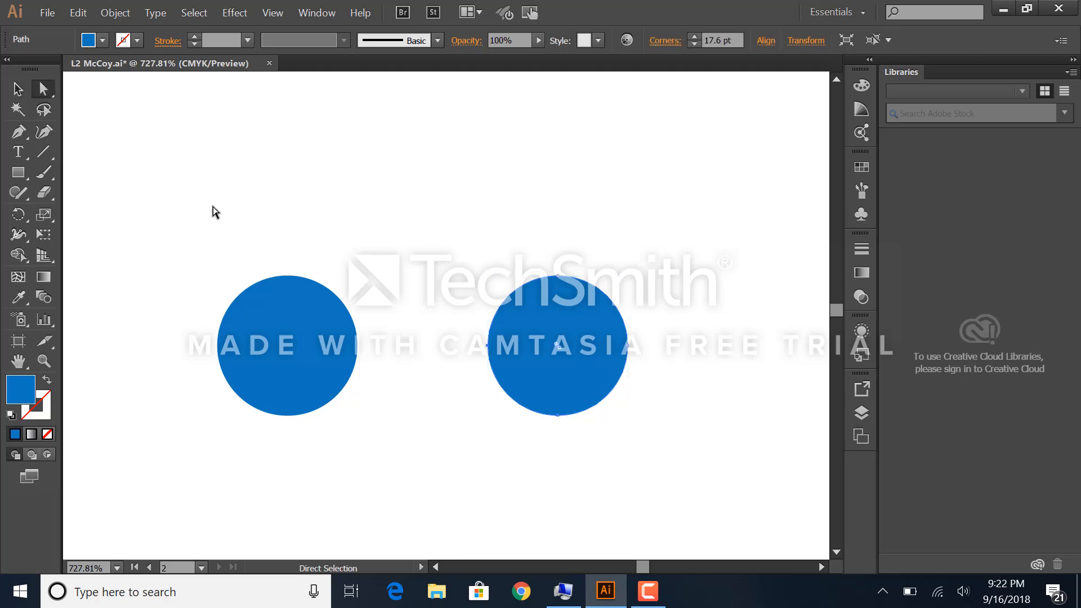
click(291, 278)
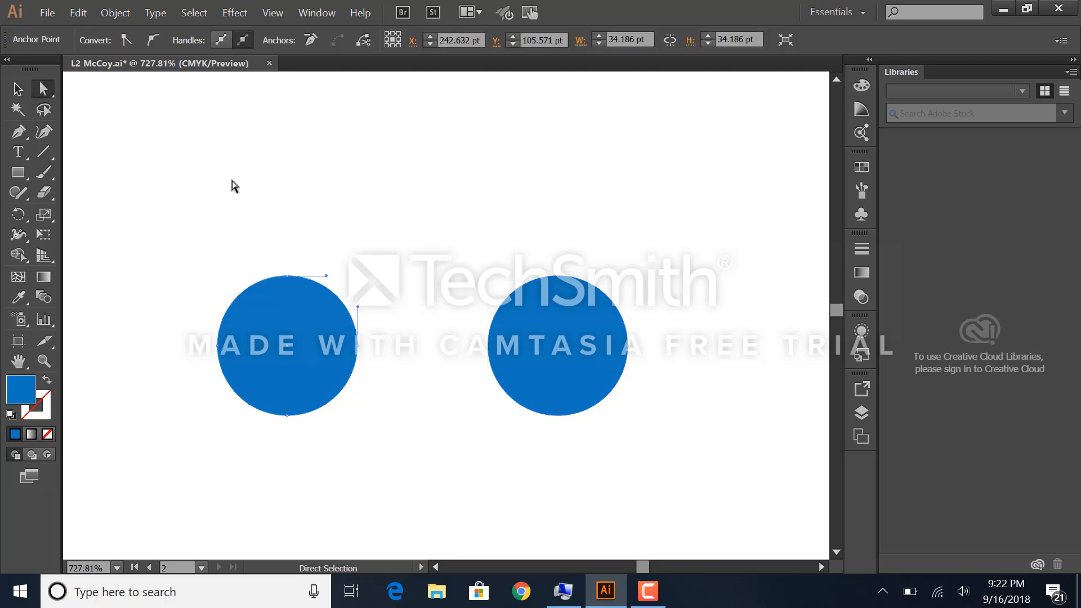
click(24, 92)
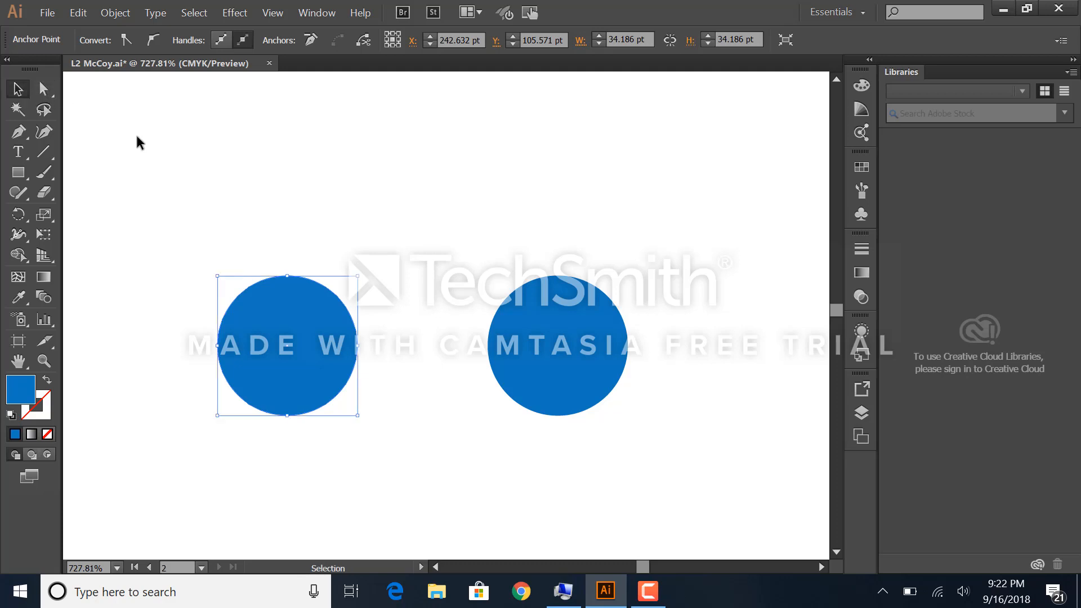
click(136, 138)
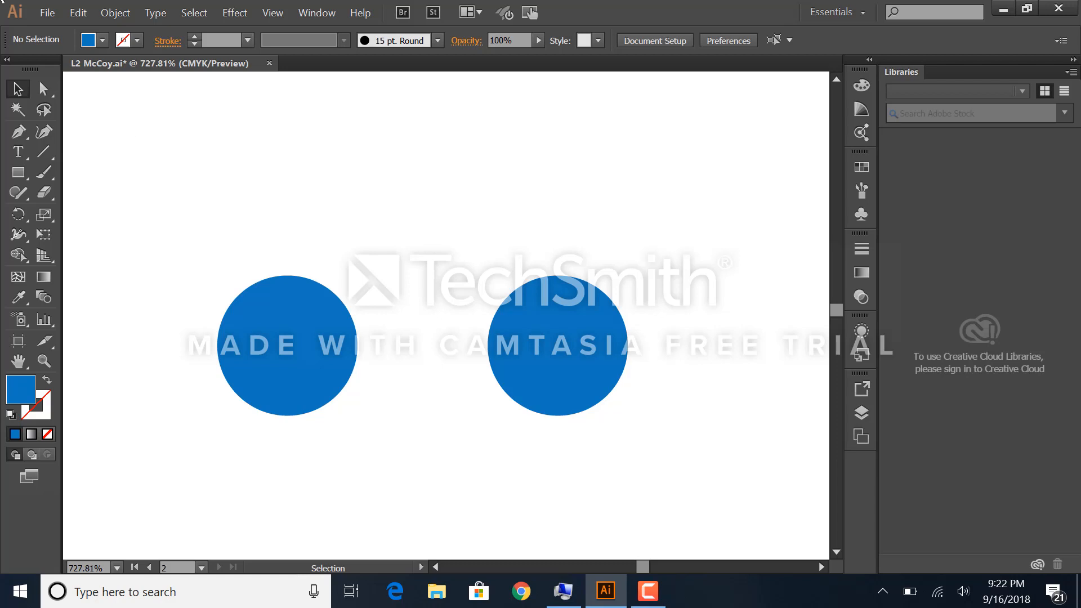
Step: Fit all artboards in the window, and zoom in on the row of red and green scarf pieces
click(276, 15)
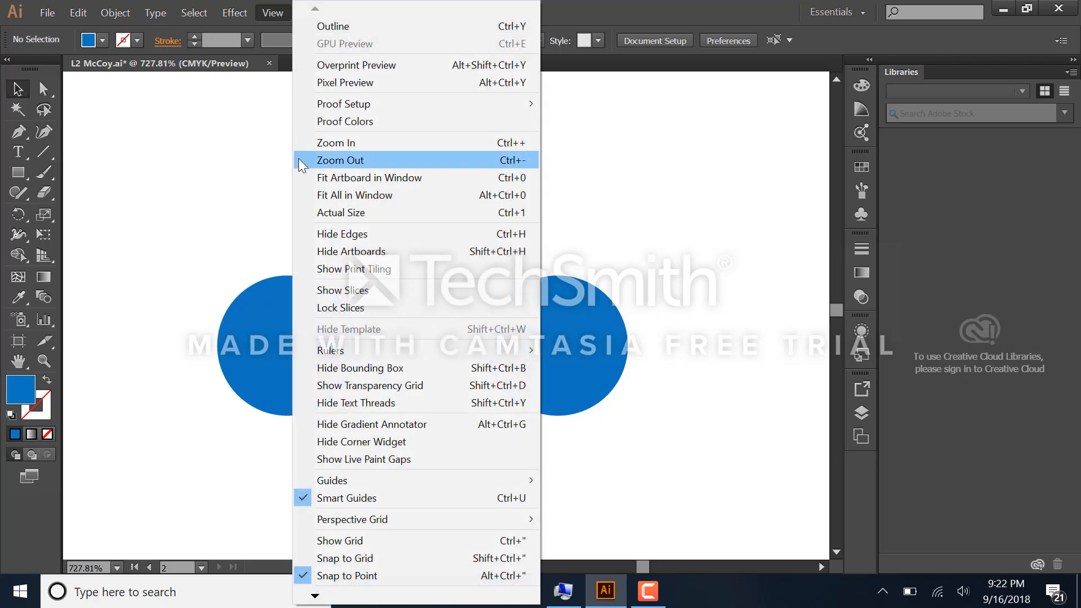
click(461, 195)
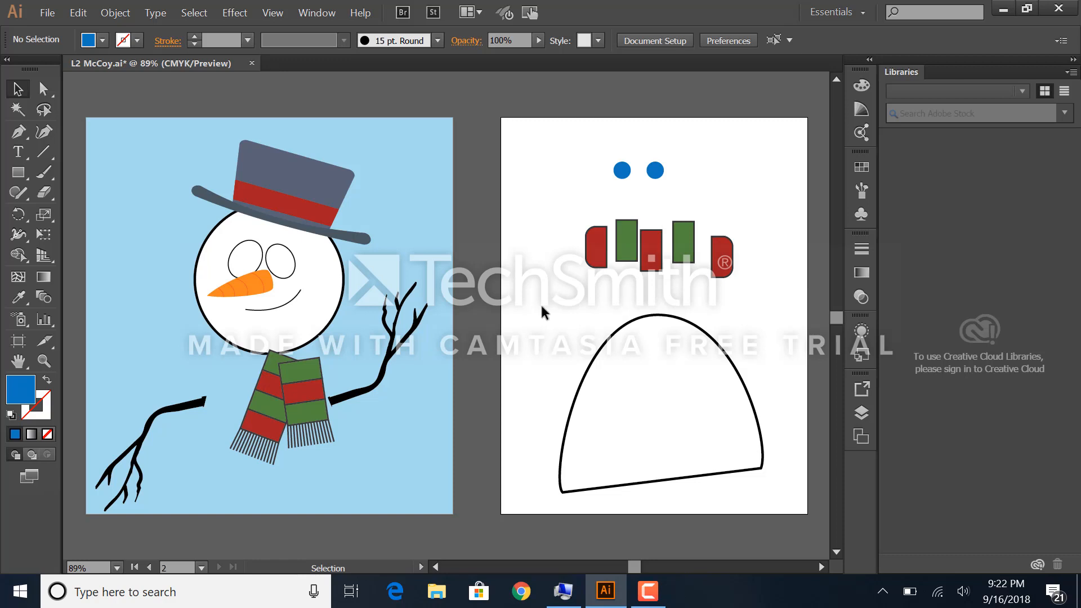
click(44, 361)
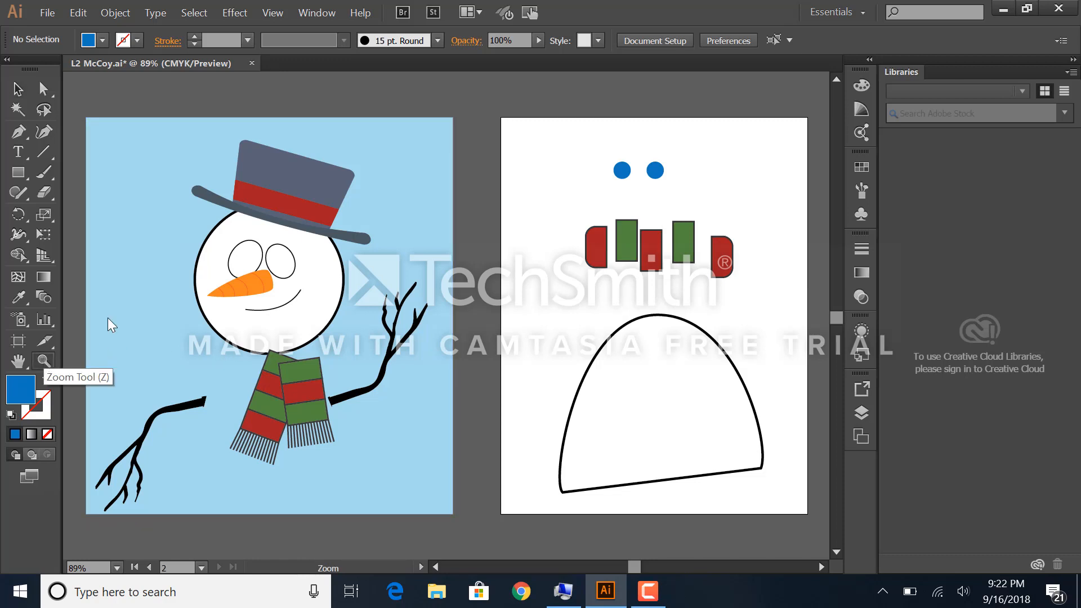
drag(561, 203, 773, 297)
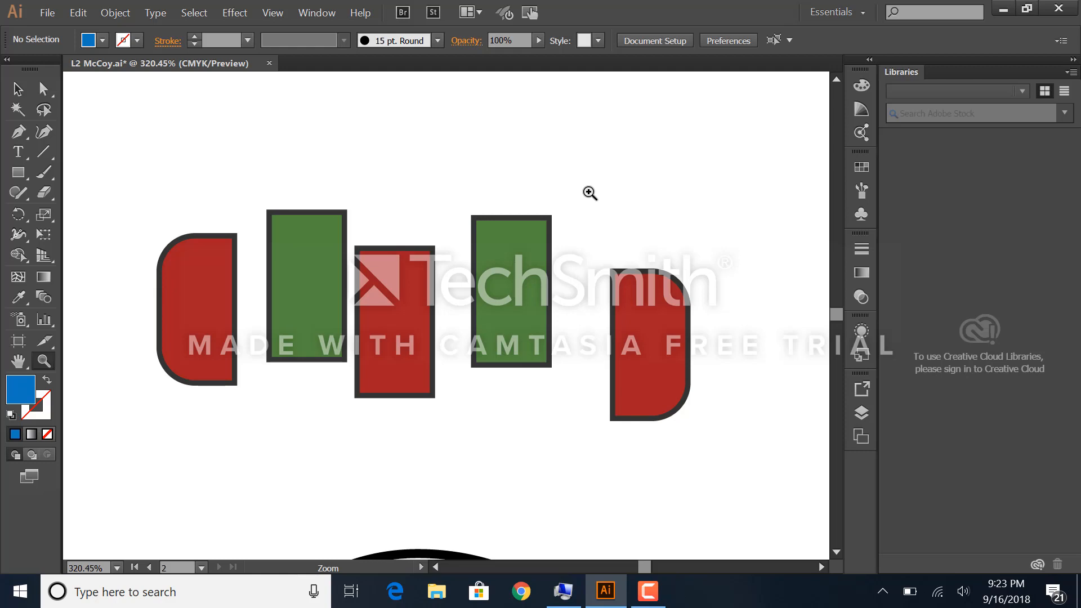
Step: Reshape the left green rectangle by moving its upper-left anchor point outward, up and to the left, with the Direct Selection tool
click(18, 89)
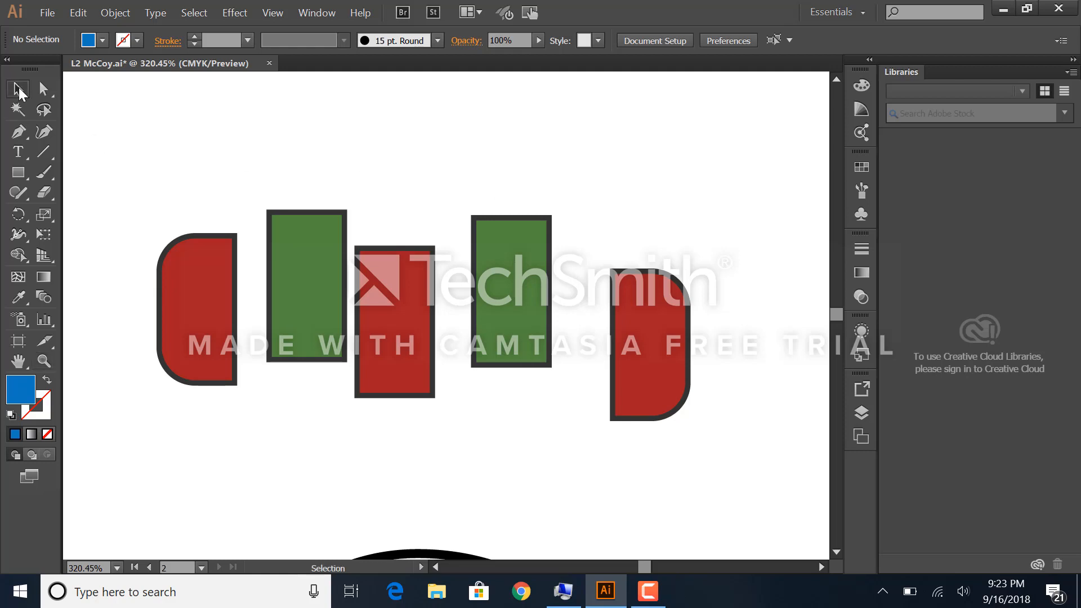
click(283, 241)
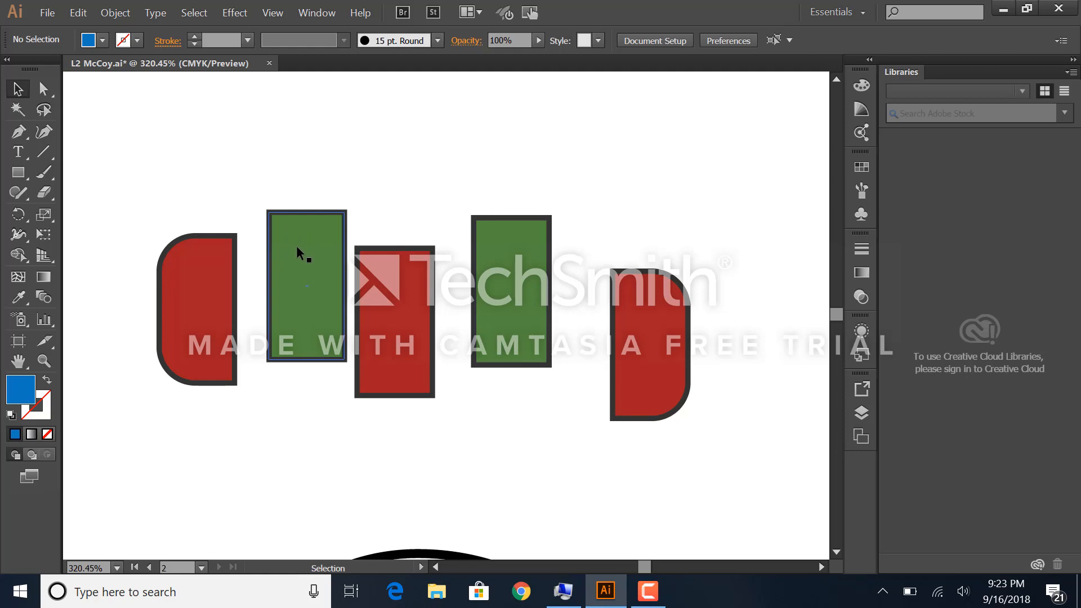
click(49, 96)
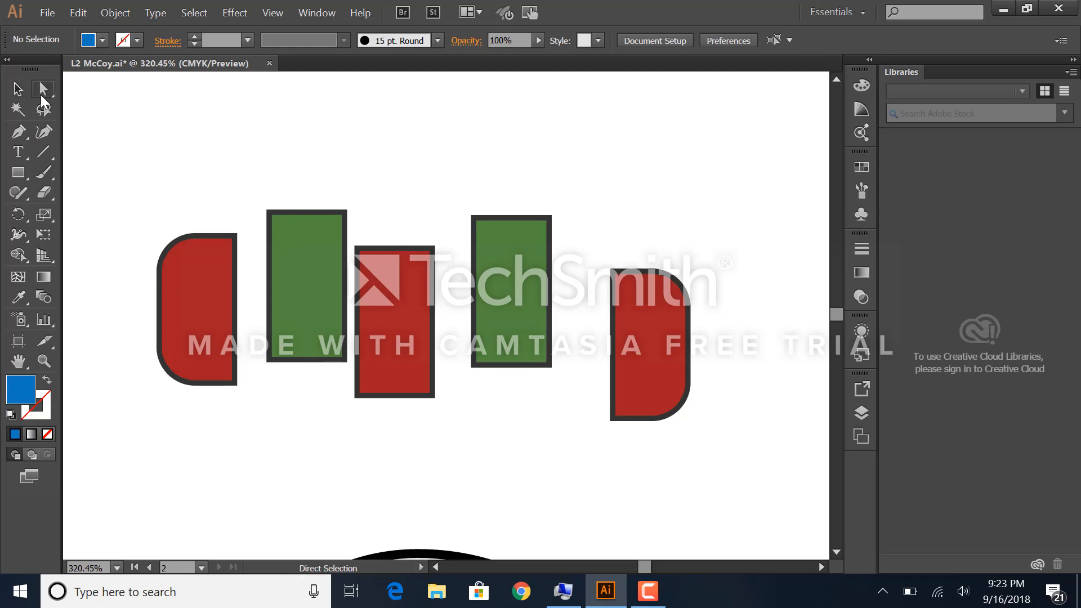
click(268, 213)
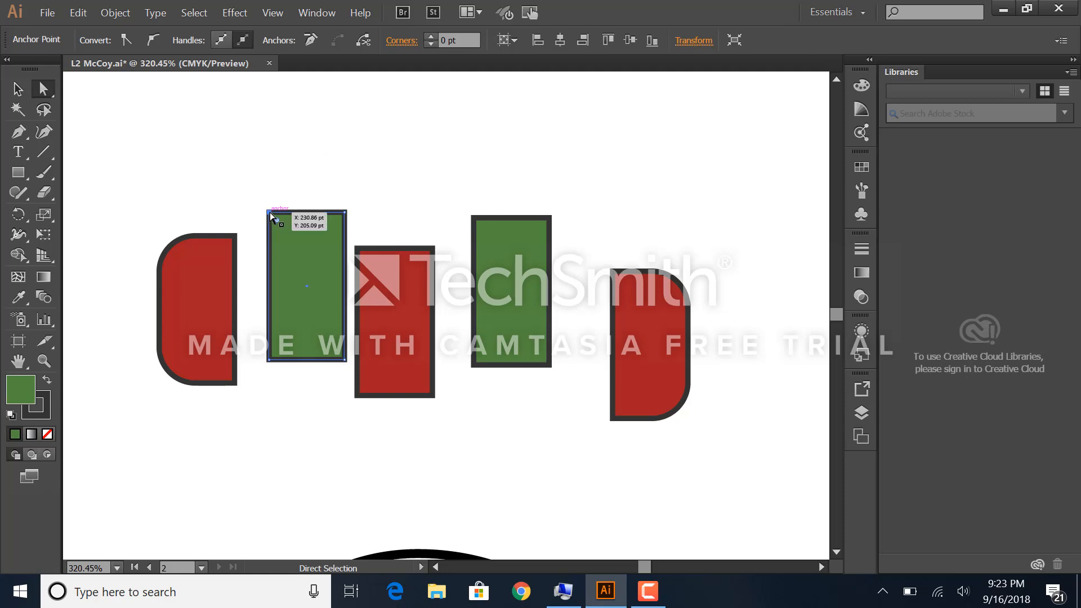
drag(269, 211, 236, 179)
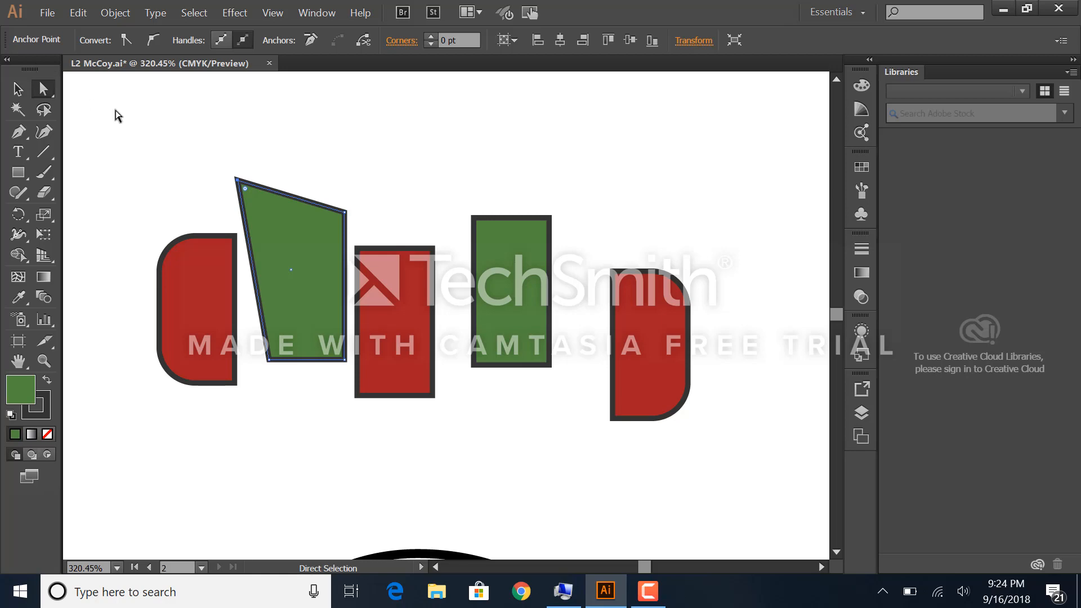
Step: Enlarge the right green rectangle from its upper-left bounding-box corner with the Selection tool
click(17, 90)
click(507, 265)
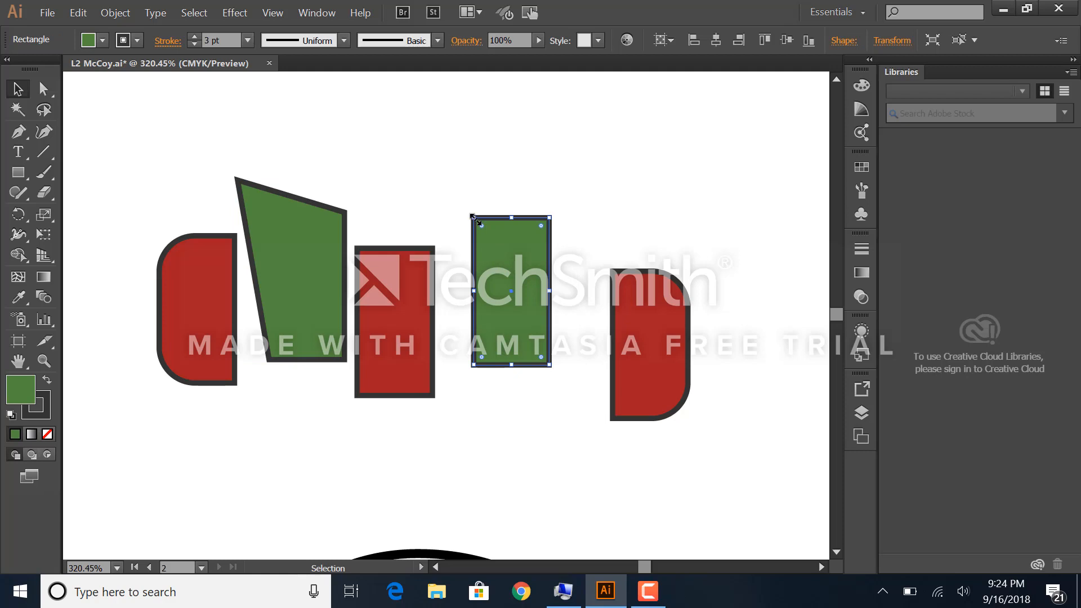
drag(472, 216, 417, 164)
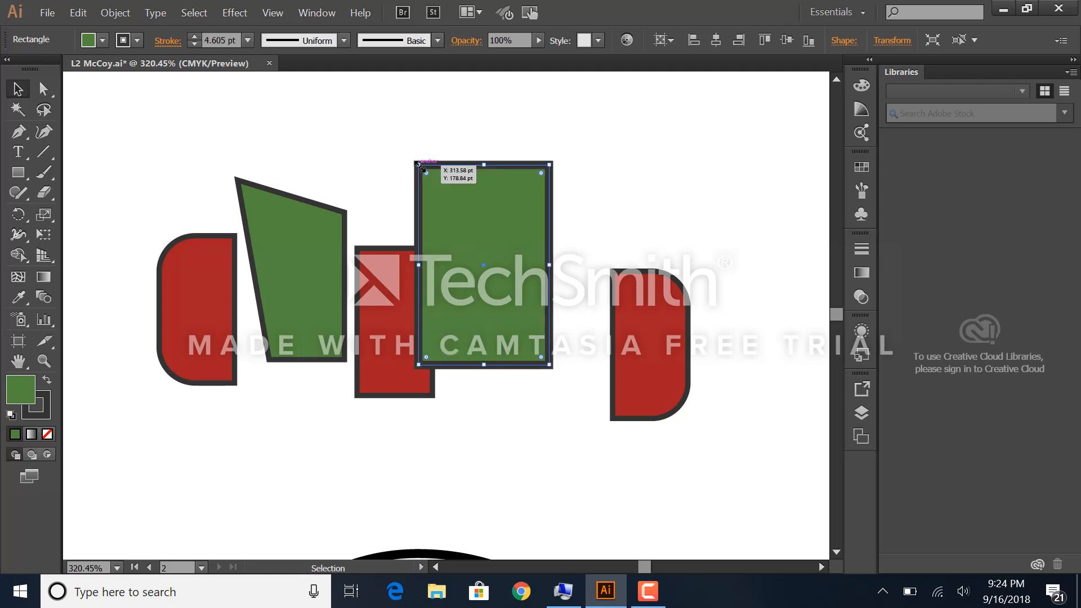
Step: Undo the scaling of the right green rectangle and the reshaping of the left one, and clear the selection
key(ctrl+z)
key(ctrl+z)
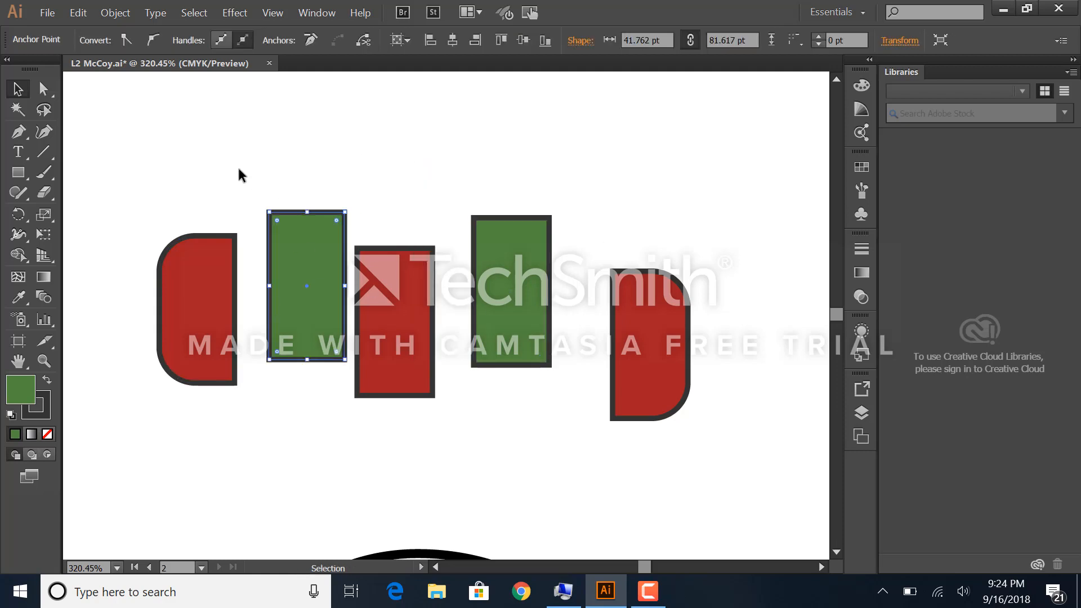
click(224, 157)
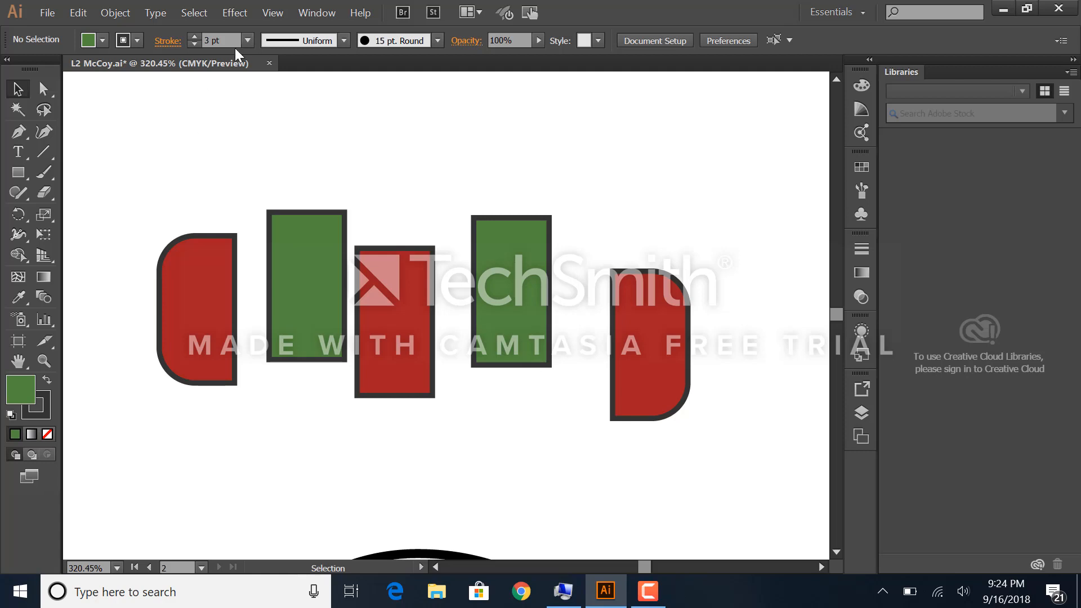
Step: Fit all artboards in the window, and go to the previous artboard with the snowman
click(267, 15)
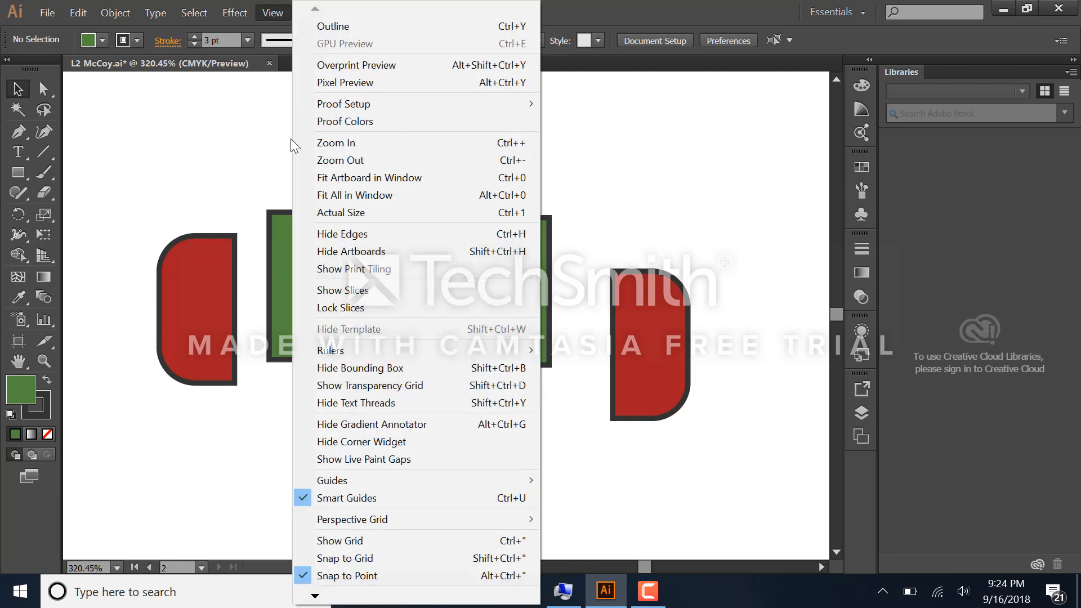
click(338, 195)
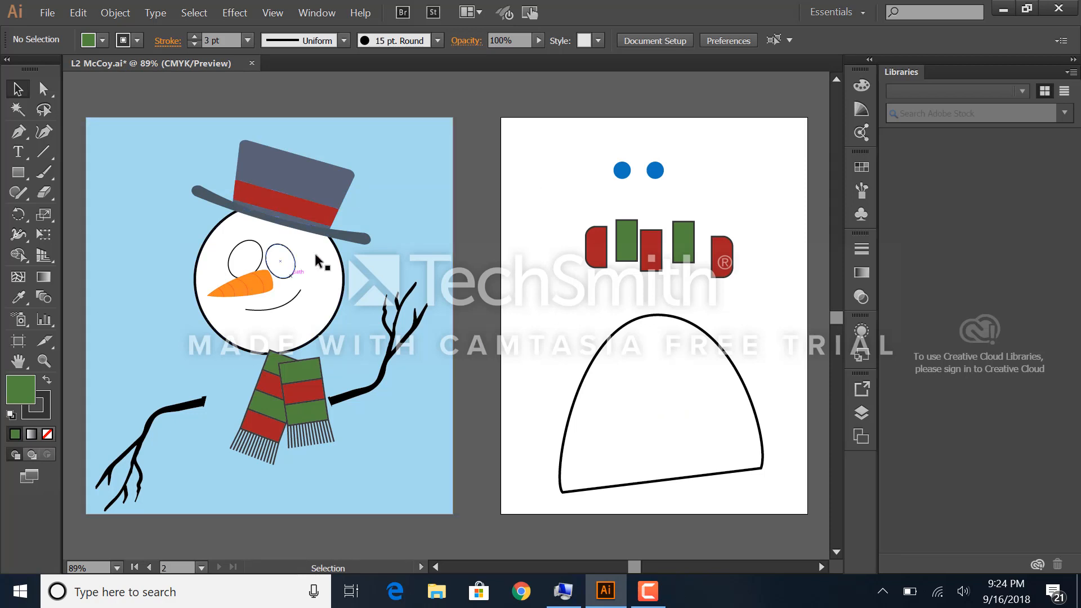
click(149, 566)
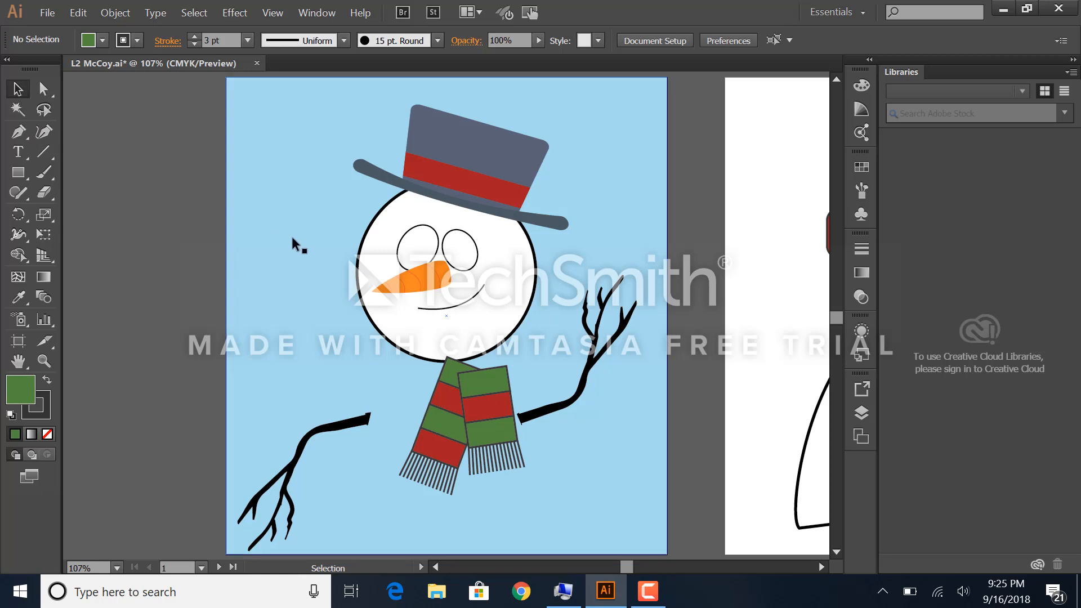
Step: Try to move the light-blue background rectangle behind the snowman, and undo the move
drag(295, 241, 435, 279)
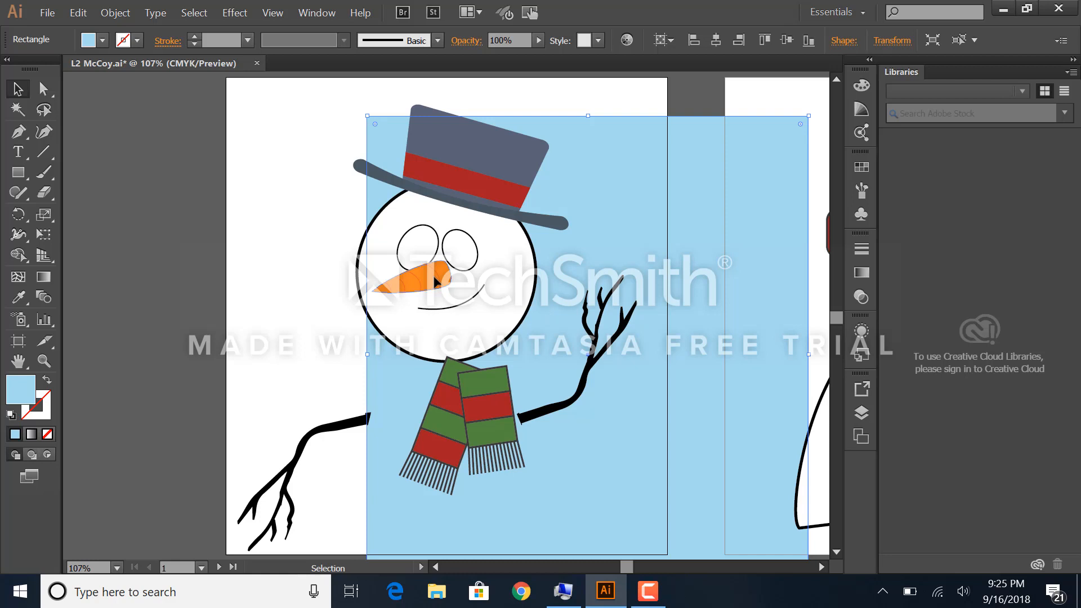
key(a)
key(ctrl+z)
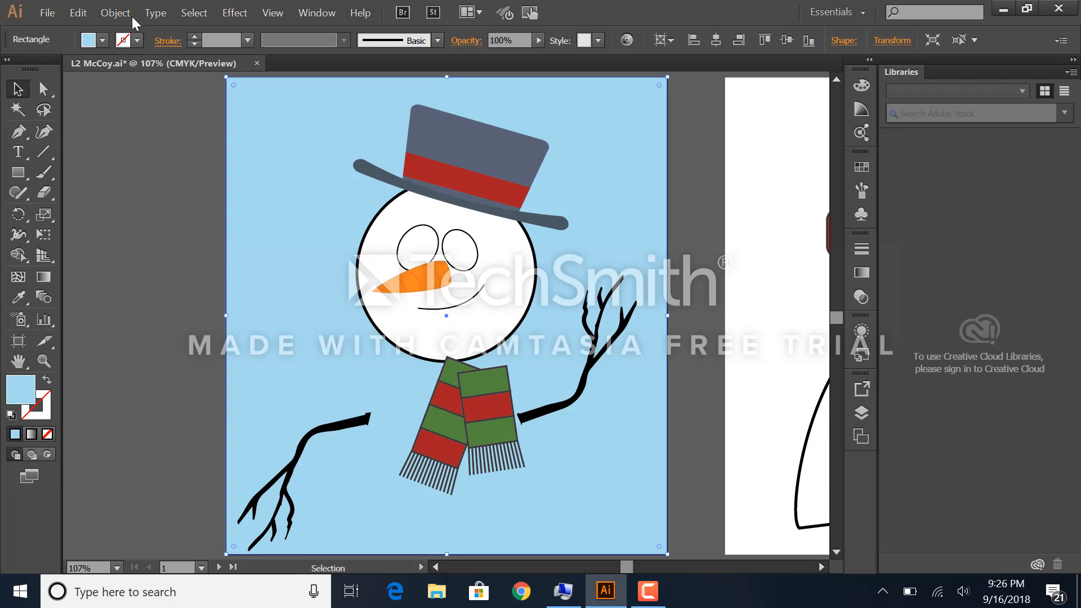
Step: Lock the selected light-blue background rectangle and test the lock by trying to move it
click(115, 13)
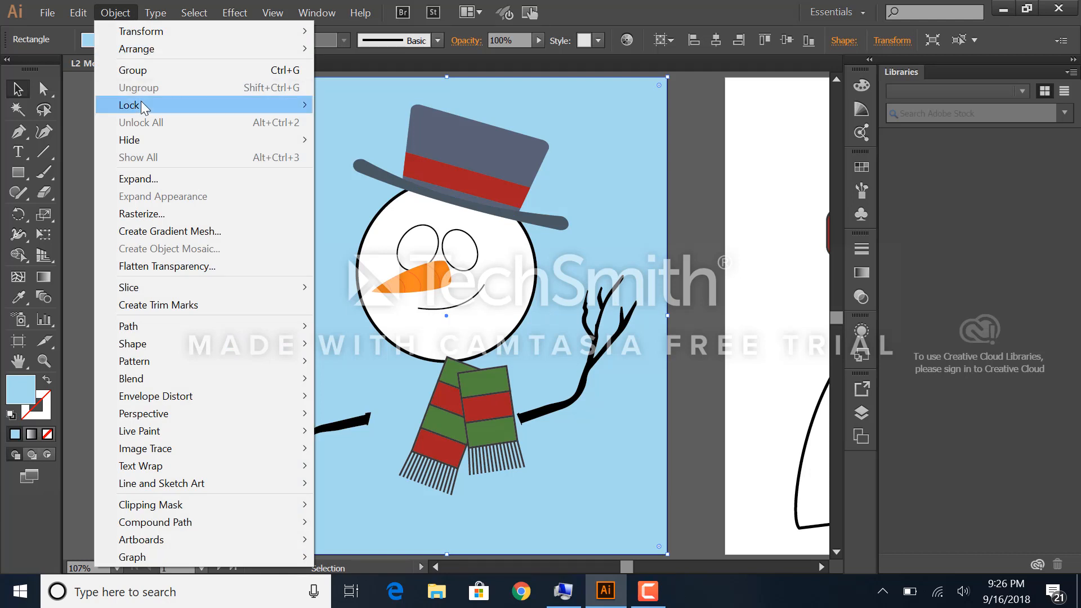
mouse_move(140, 102)
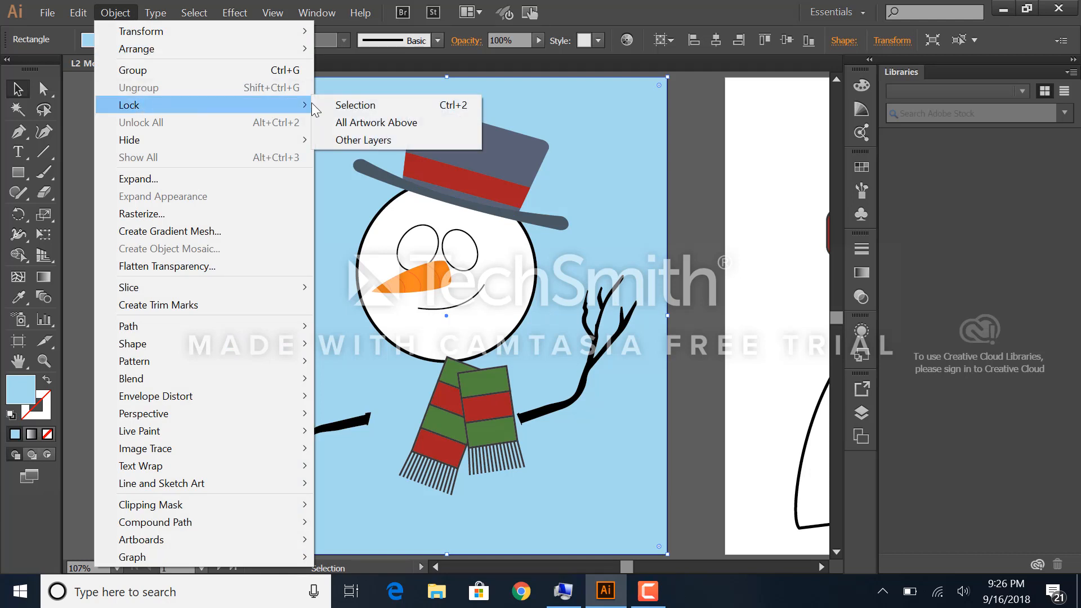
click(332, 104)
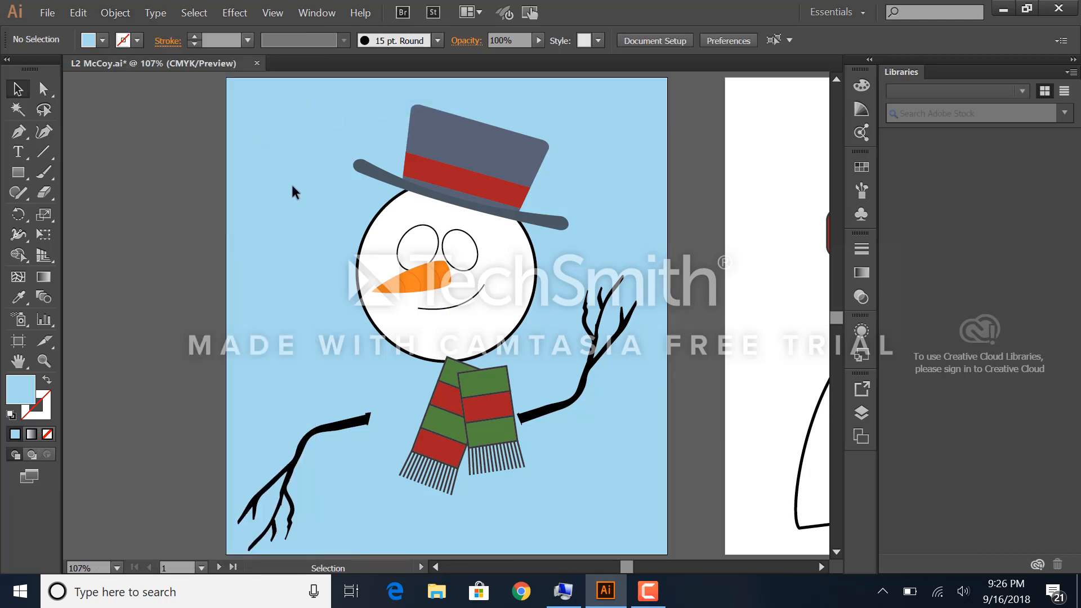
drag(339, 216, 329, 211)
Step: Select the snowman's hat, head and scarf objects with a selection marquee, and clear the selection
click(43, 89)
drag(295, 92, 563, 358)
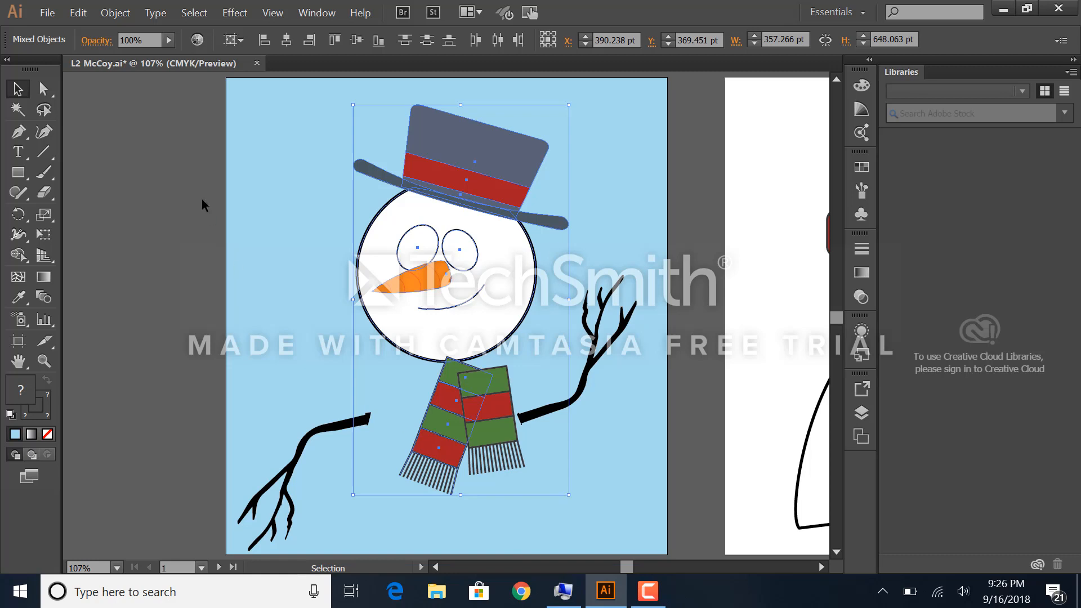
click(252, 221)
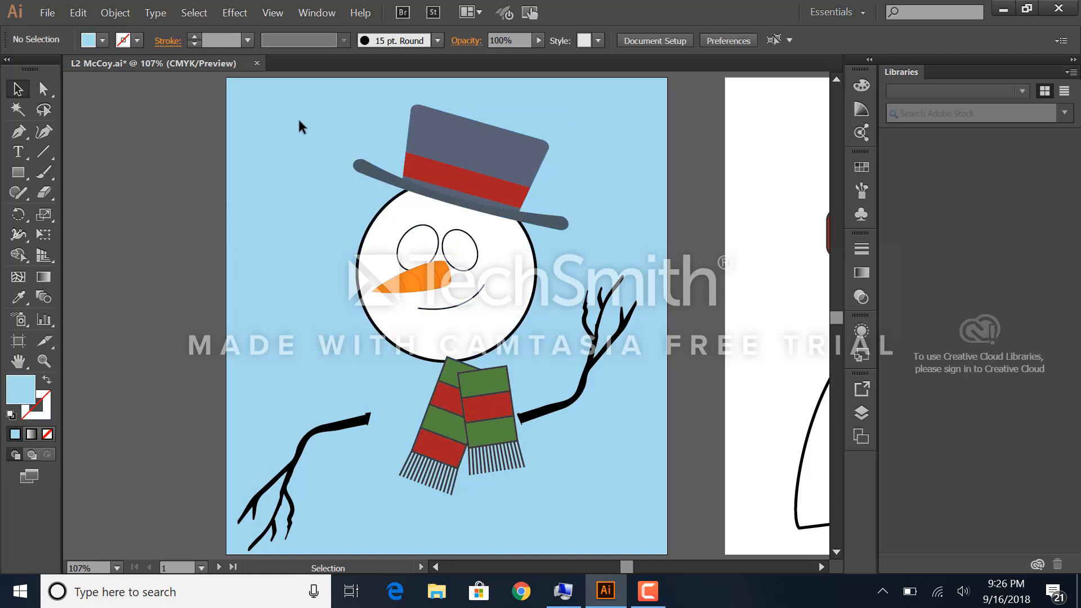
Step: Marquee-select the snowman's hat and head, exclude both eye shapes from the selection, hide the selected objects and save the file
drag(321, 88, 532, 337)
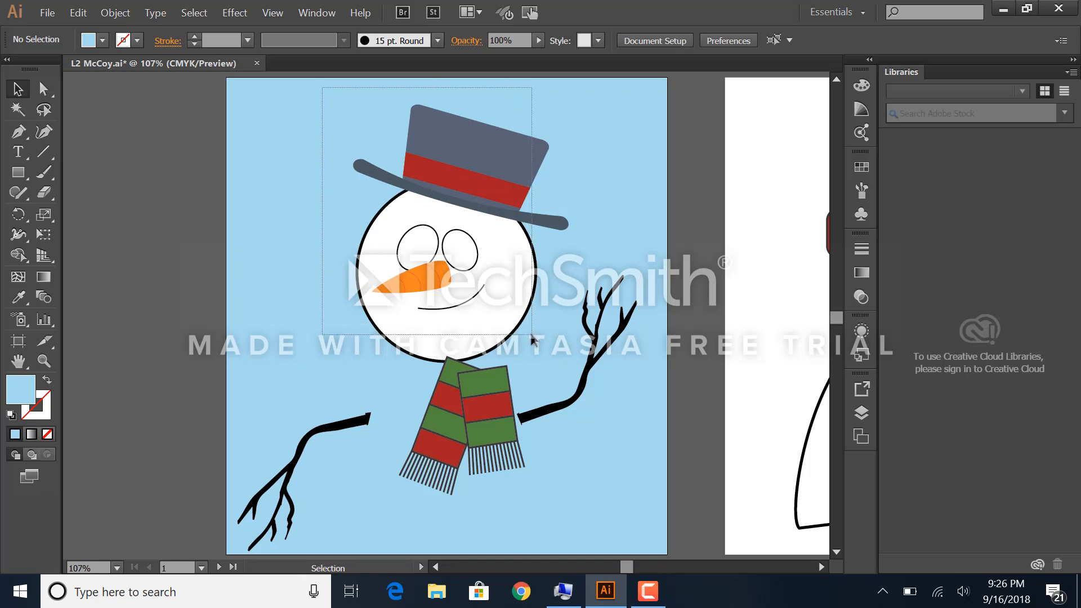
mouse_move(532, 336)
mouse_down()
mouse_move(560, 332)
mouse_move(542, 339)
mouse_up()
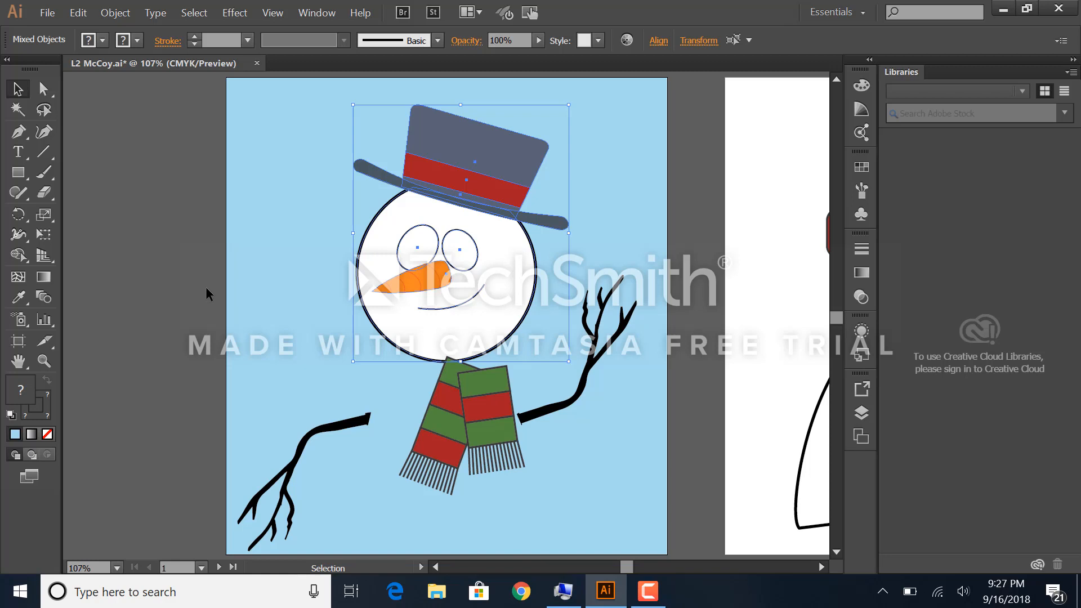
key(shift)
shift+click(400, 247)
shift+click(477, 252)
shift+click(478, 255)
click(115, 13)
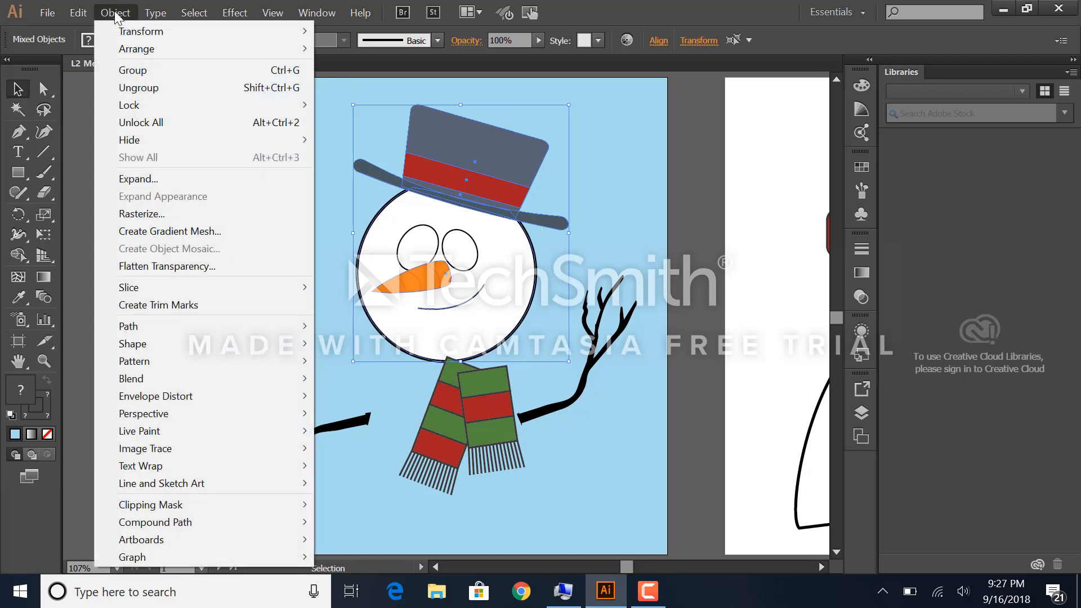
mouse_move(145, 140)
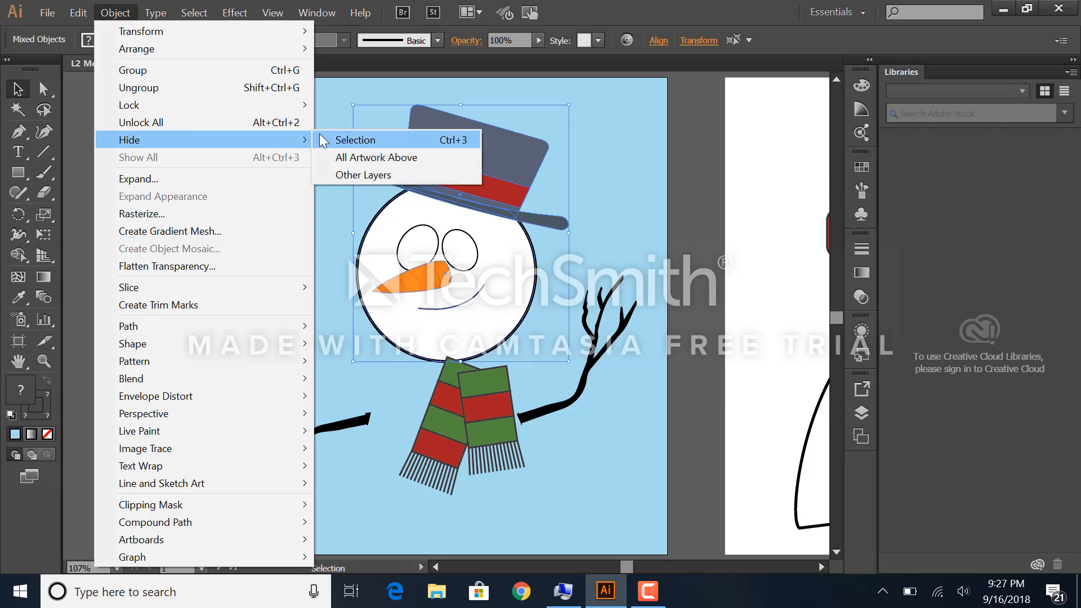
click(336, 139)
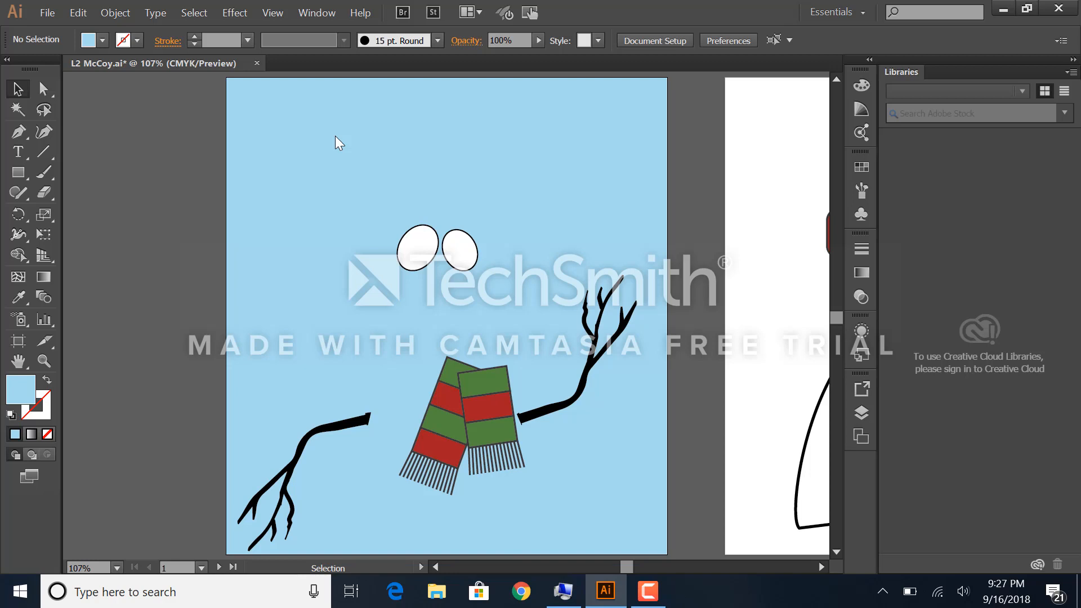
click(49, 11)
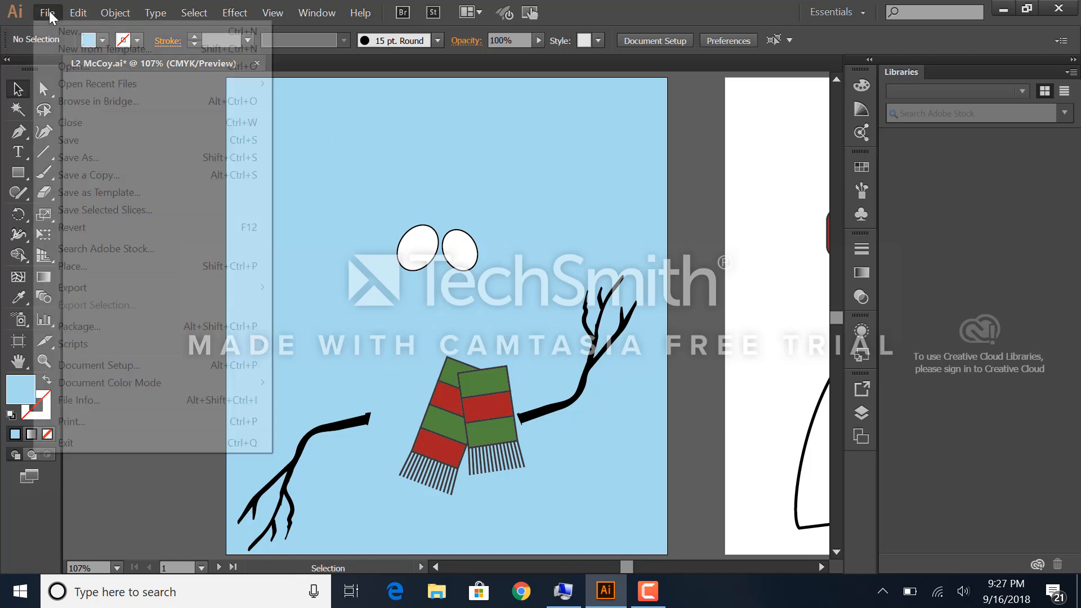
click(83, 141)
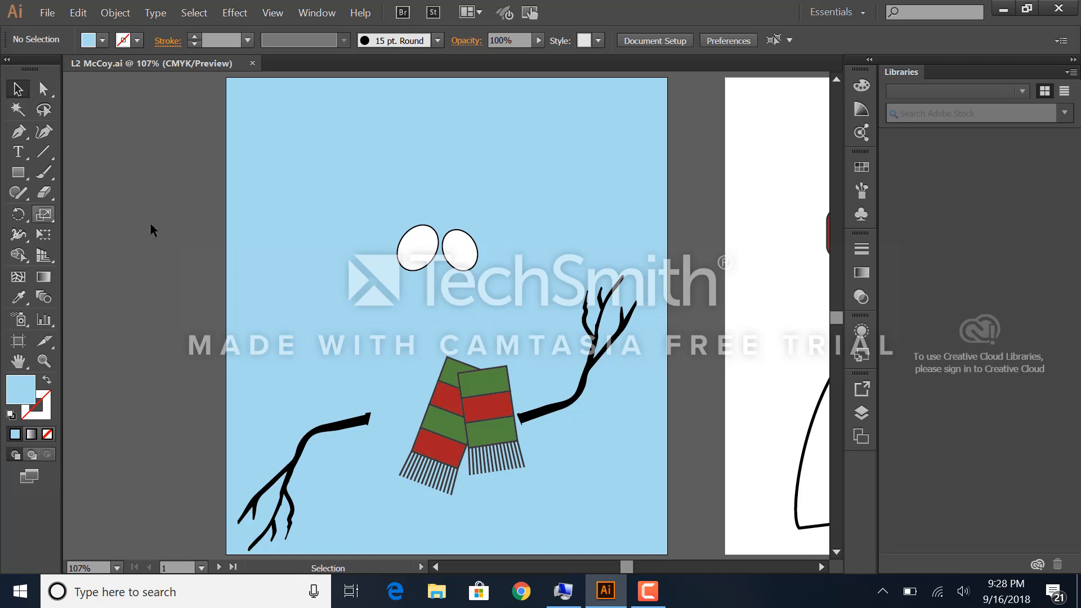
Step: Switch to the Pieces artboard, return to the Snowman artboard, and go to the next artboard, Pieces
click(201, 567)
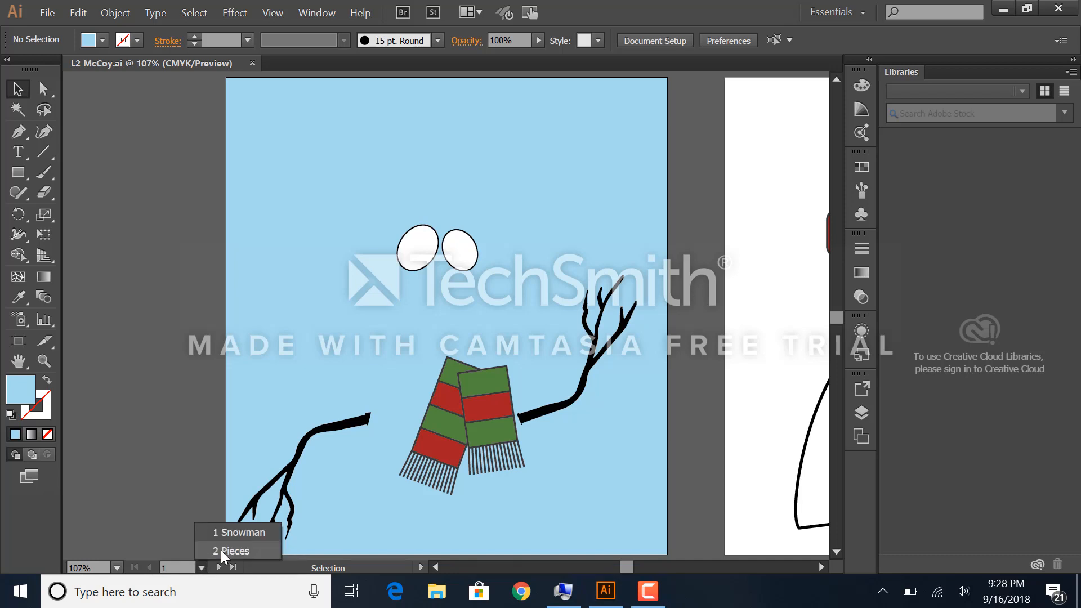
click(221, 550)
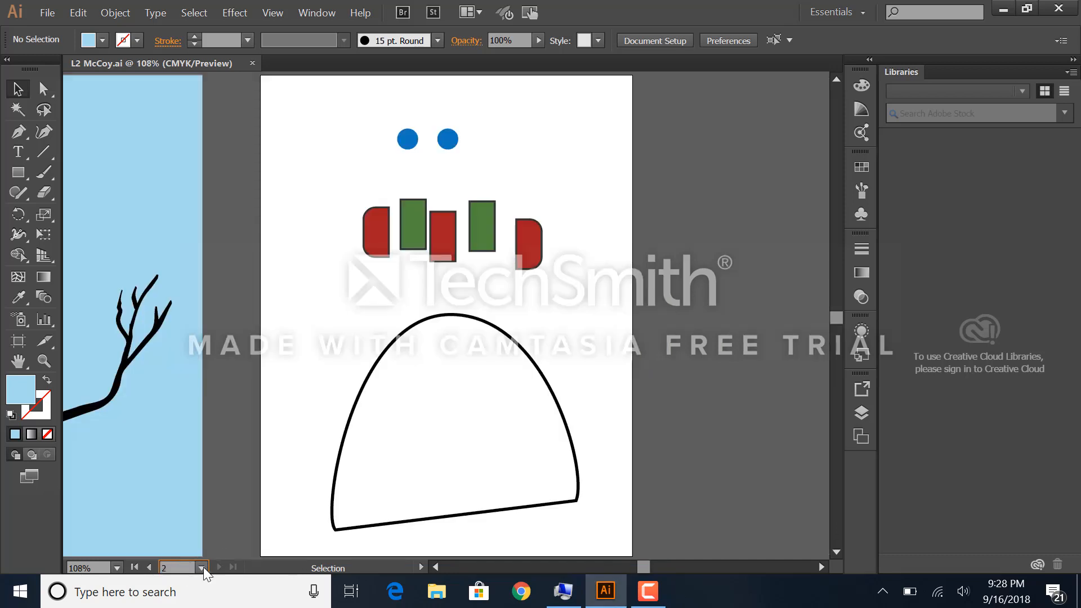
click(201, 567)
click(223, 531)
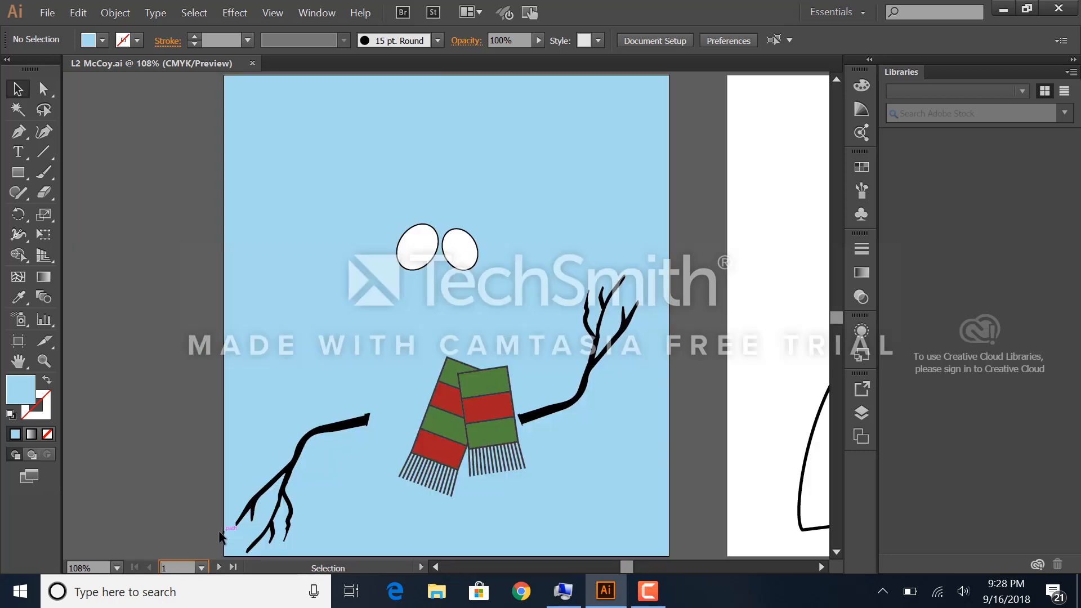
click(219, 566)
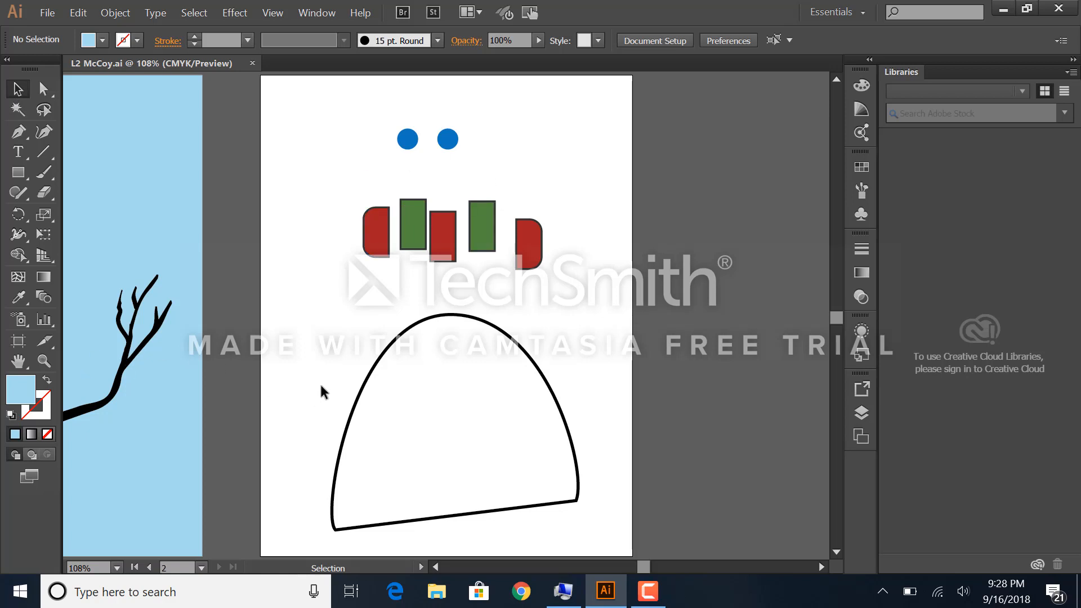
Step: Select both blue circles above the scarf pieces by picking one and selecting all objects with the same fill color
key(ctrl+plus)
key(ctrl+plus)
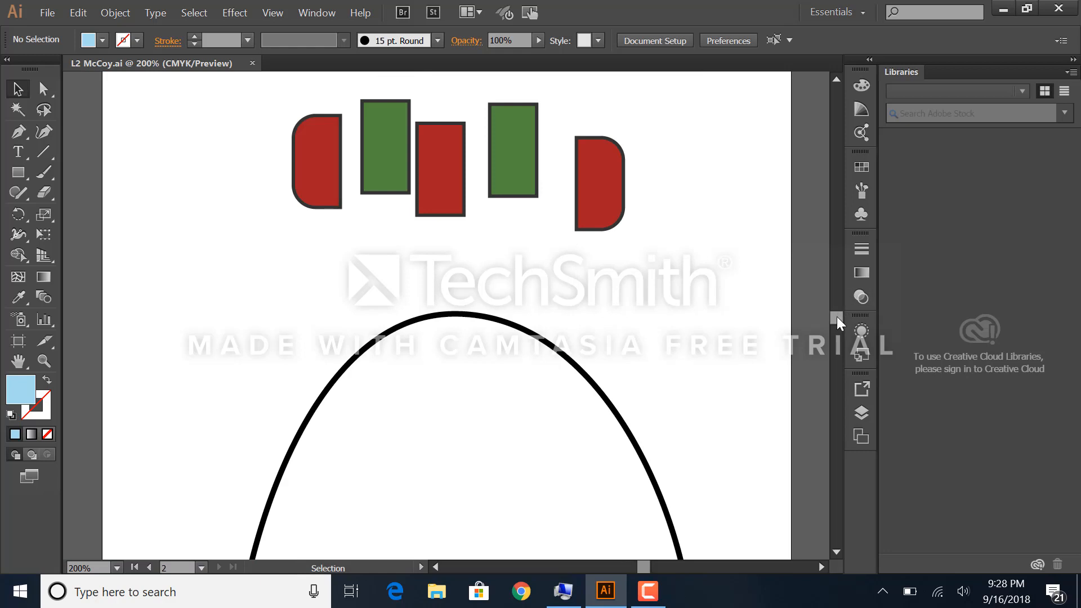
drag(837, 316, 833, 309)
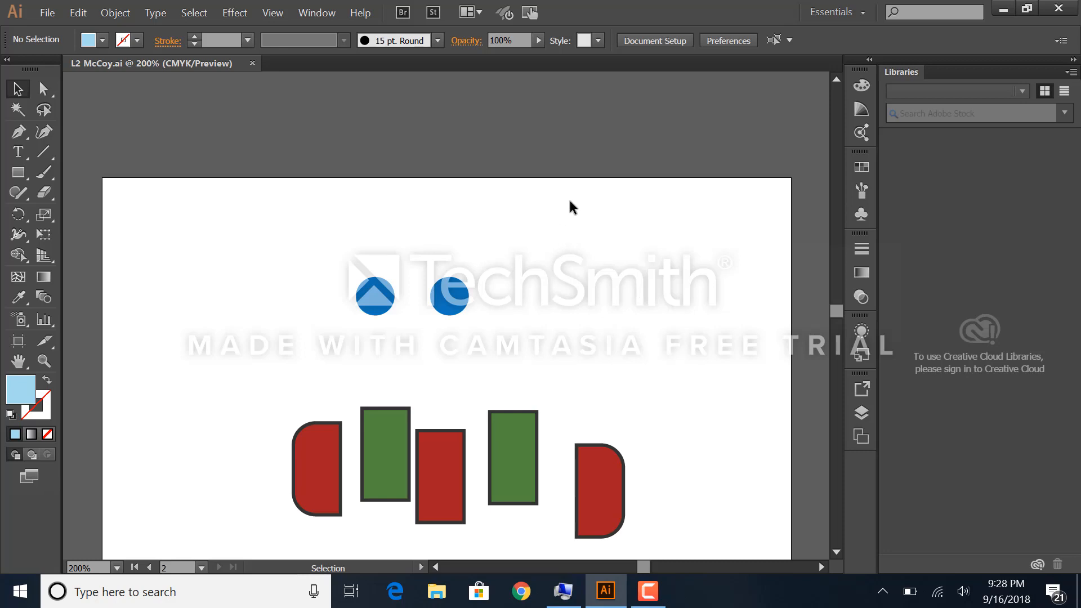
click(470, 298)
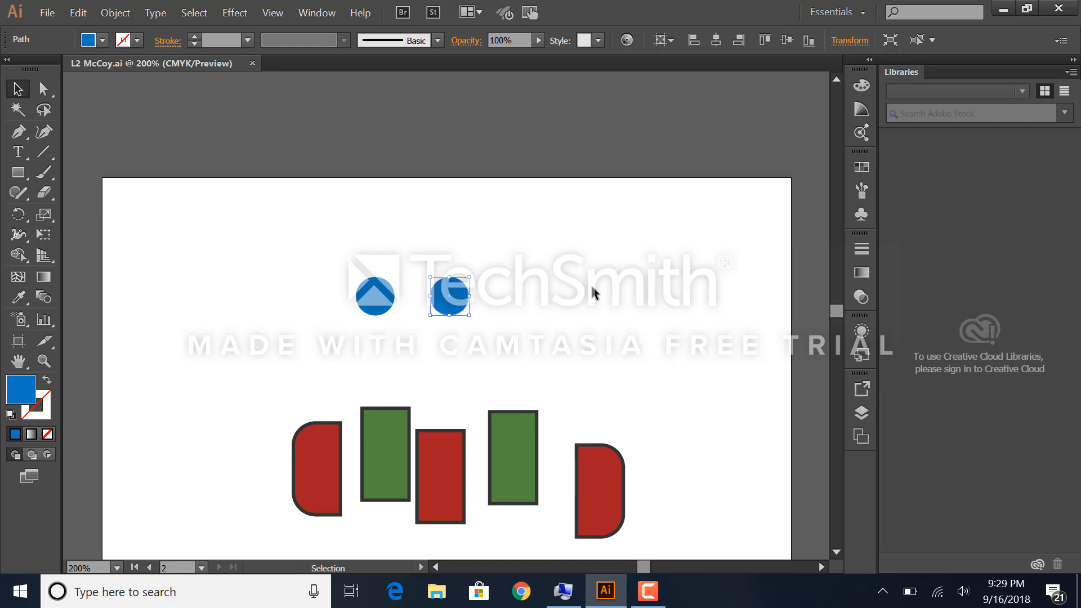
click(190, 14)
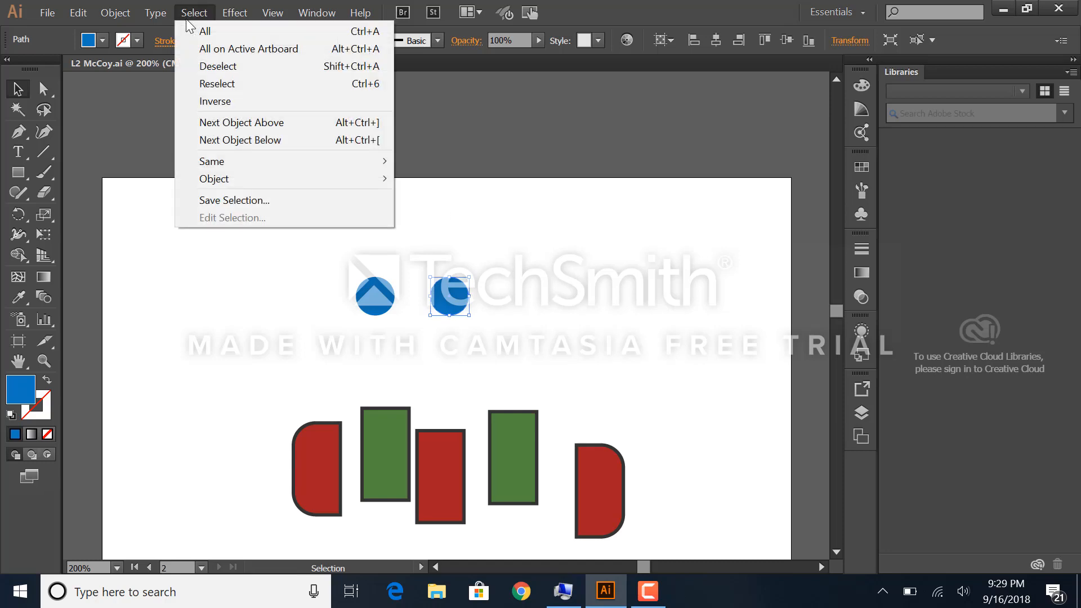
mouse_move(218, 161)
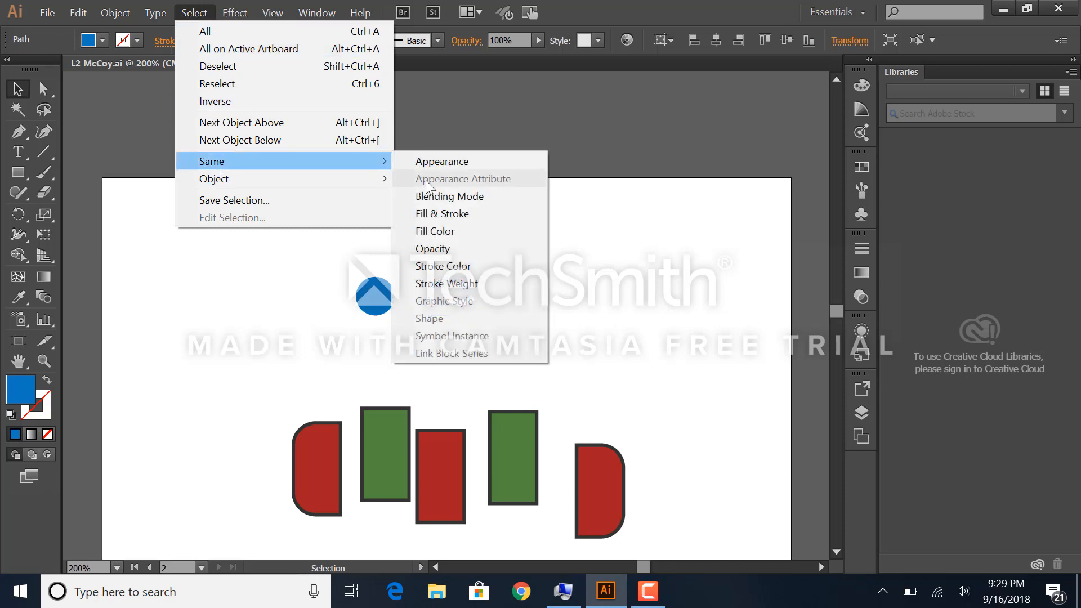
click(438, 230)
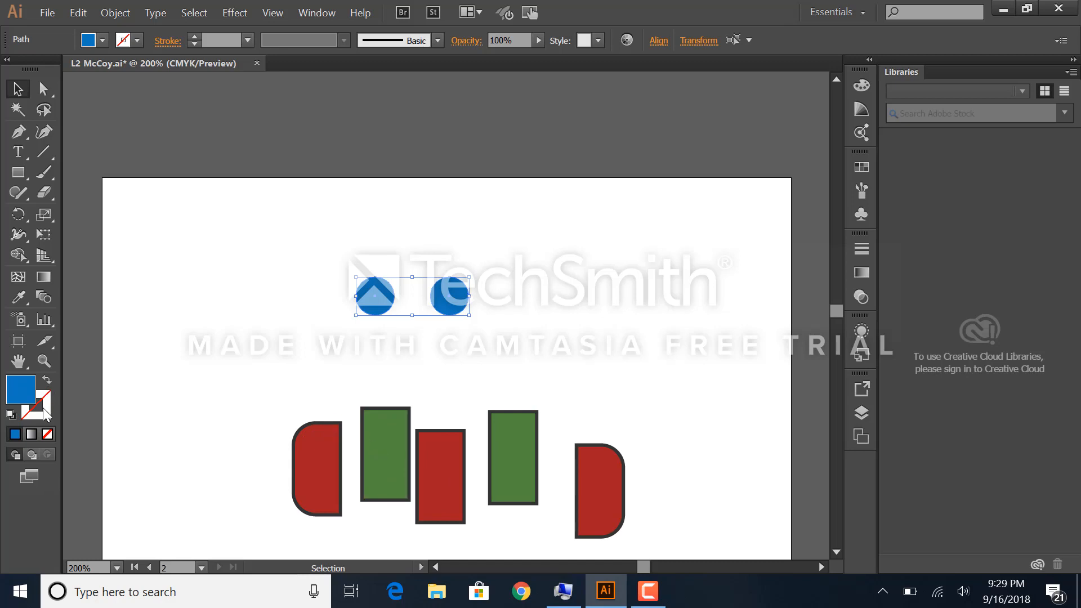
Step: Try a bright green fill on the leftmost red scarf piece, undo the color change and clear the selection
click(316, 465)
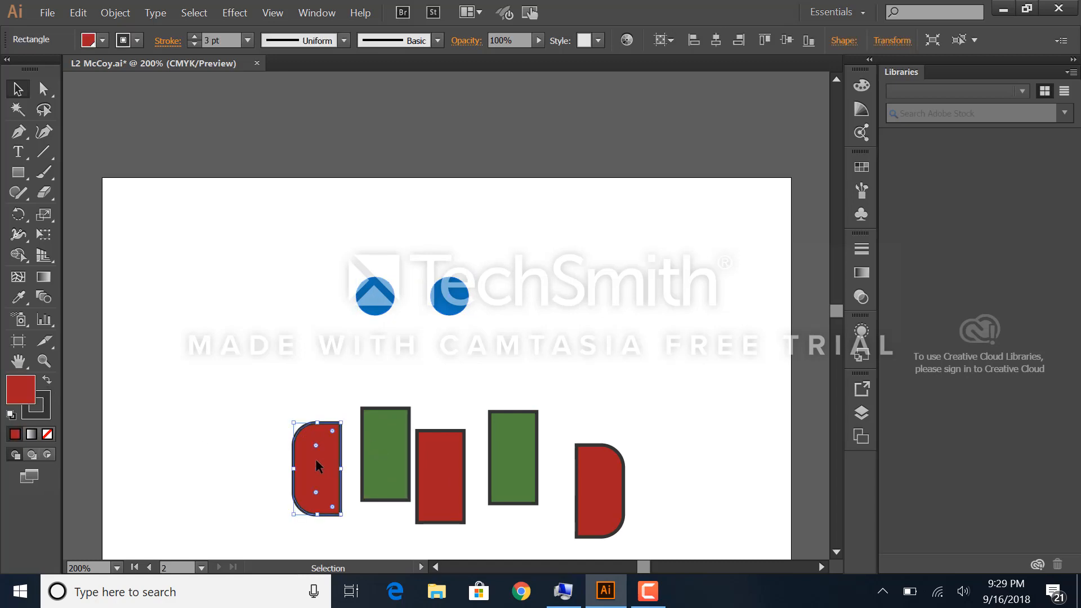
double_click(22, 386)
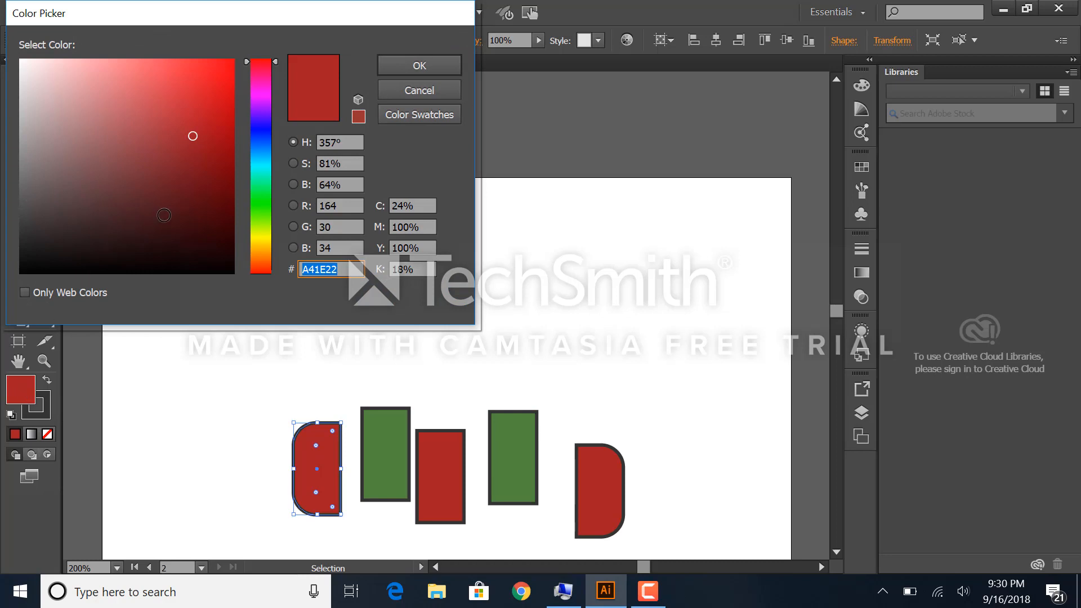
click(260, 193)
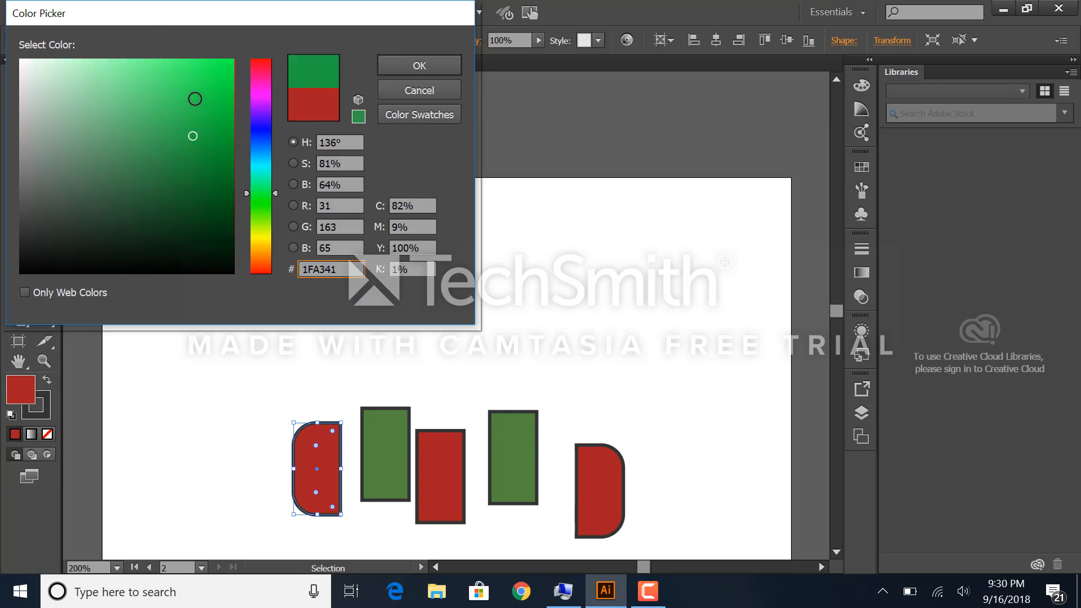
click(190, 73)
click(397, 63)
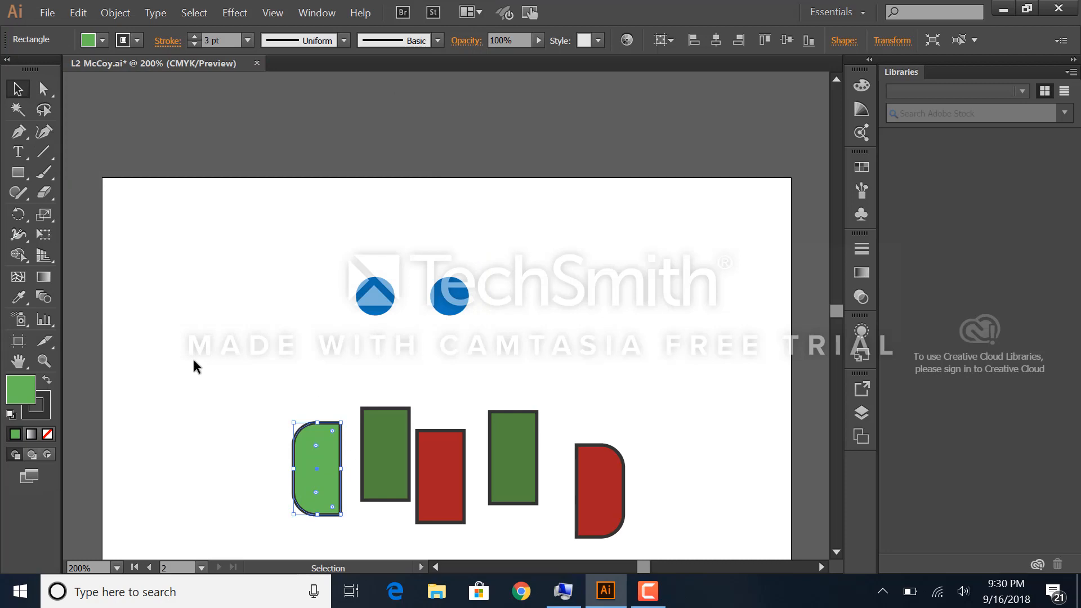
key(ctrl+z)
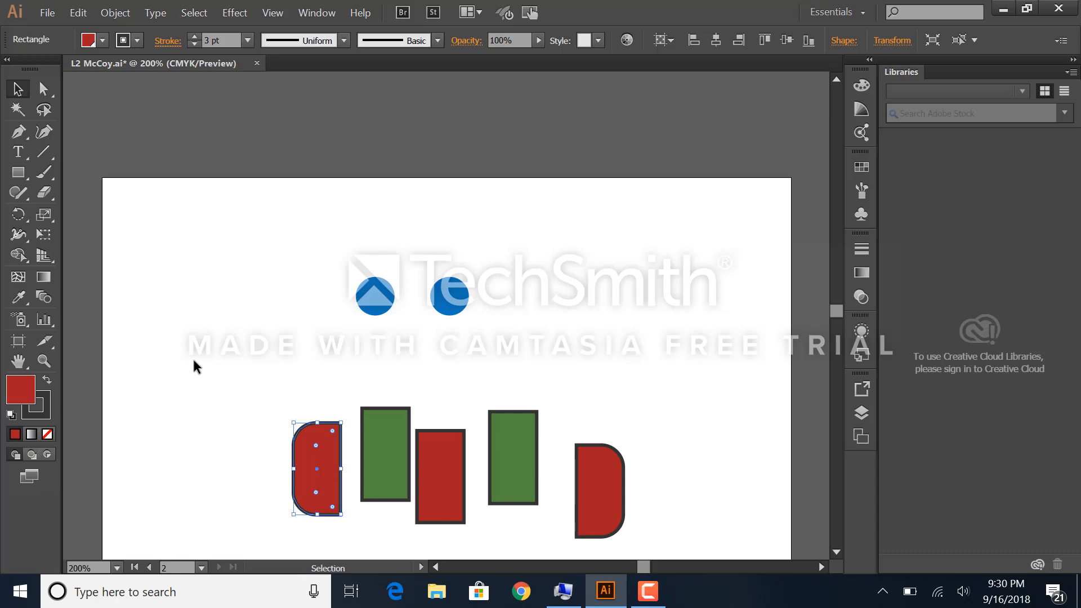
click(220, 344)
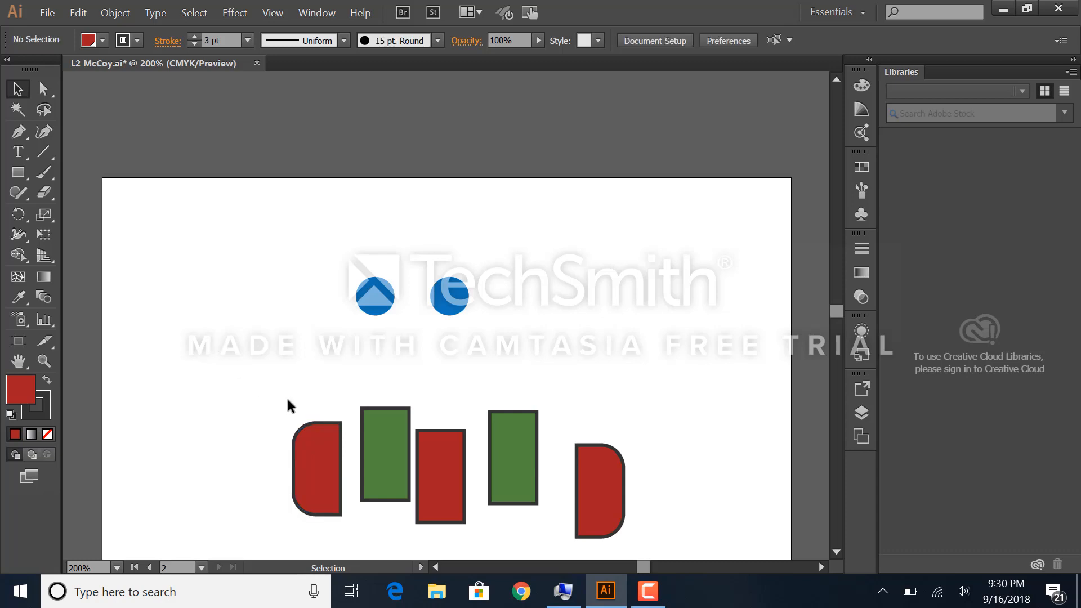
Step: Try a pink stroke on the leftmost red scarf piece, undo the stroke change and clear the selection
click(326, 431)
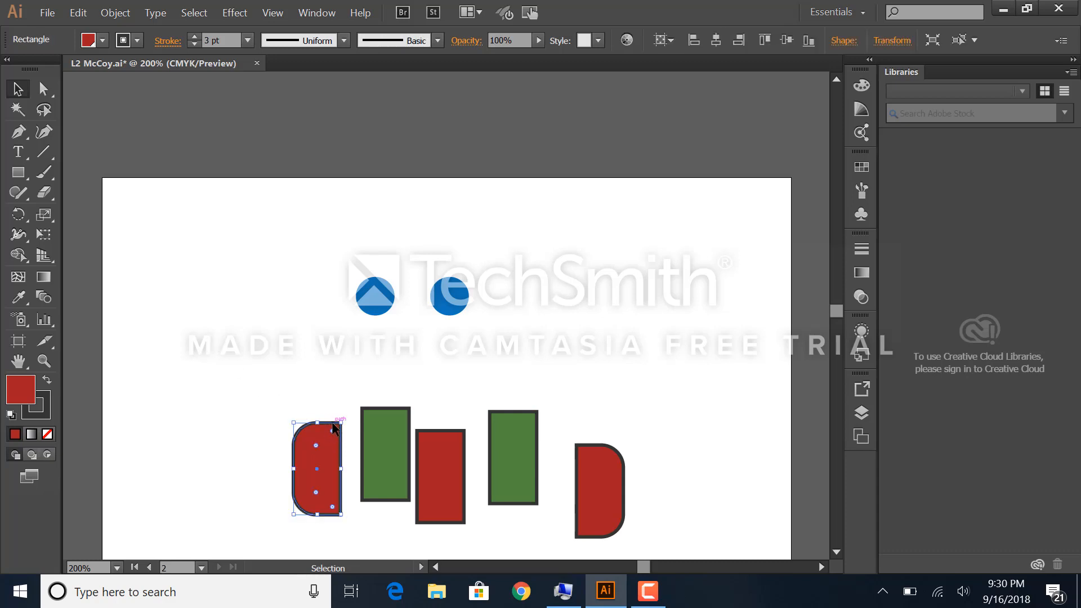
click(138, 43)
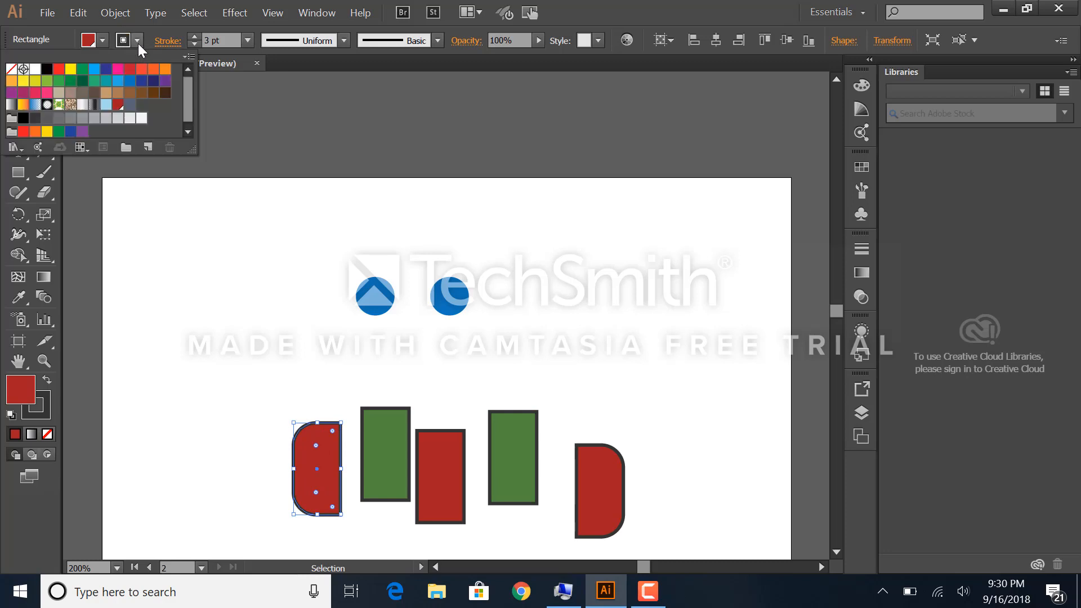
click(117, 69)
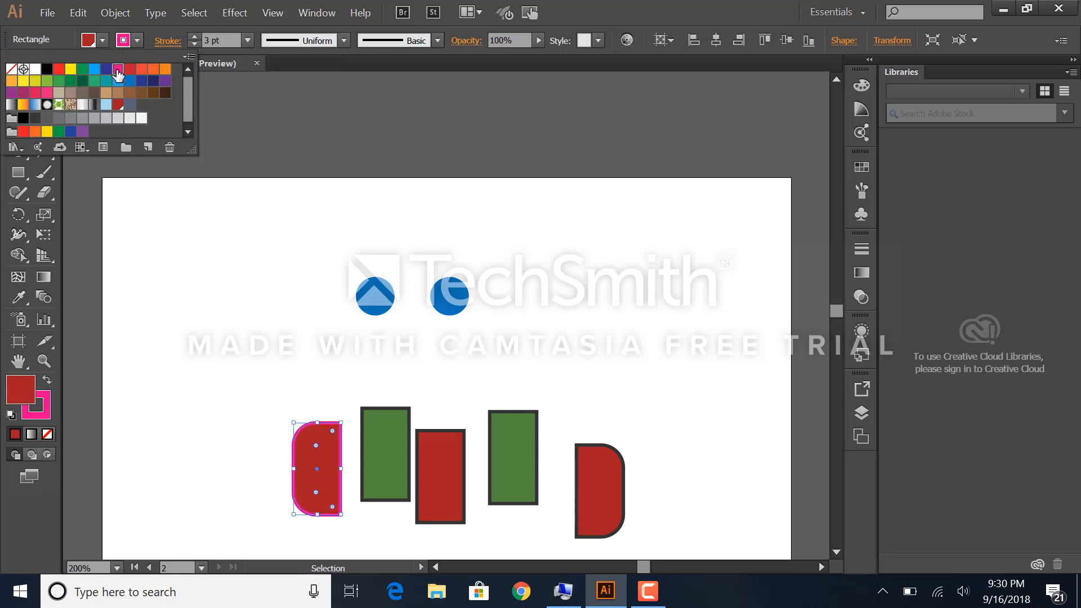
click(201, 396)
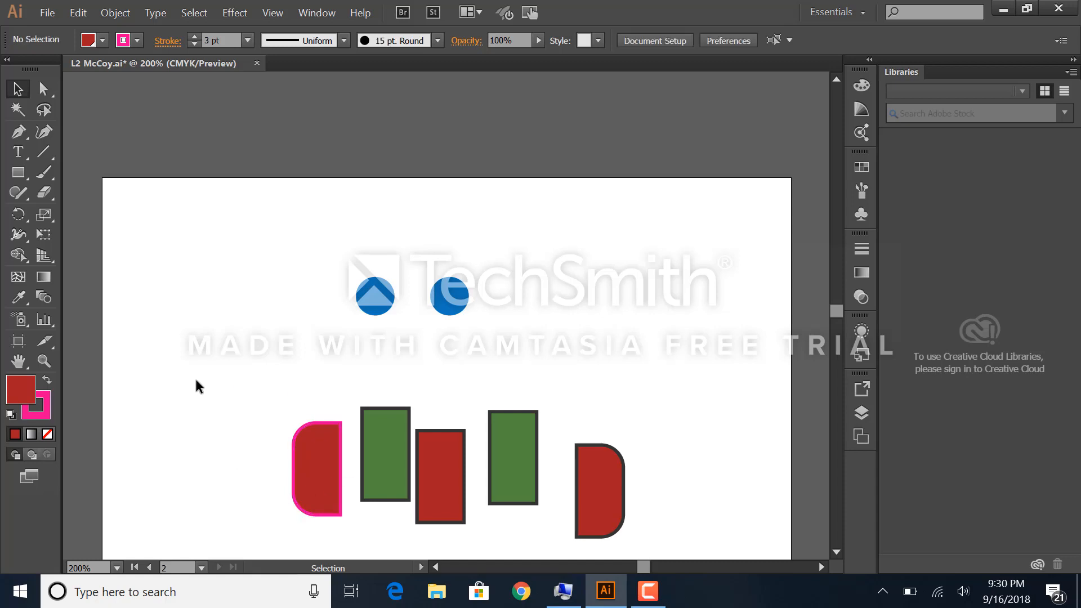
key(ctrl+z)
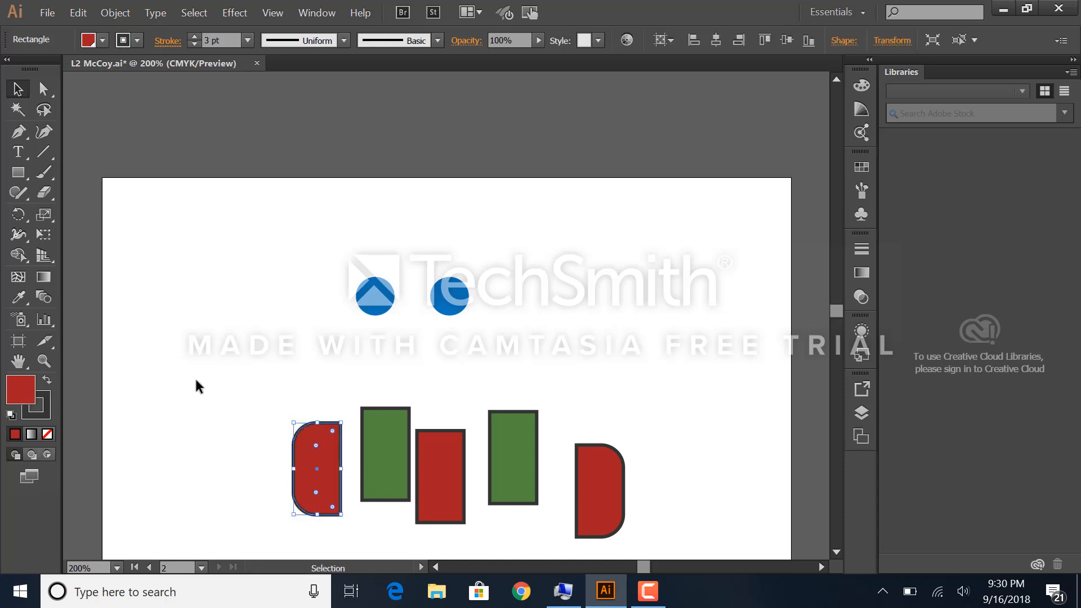
click(224, 336)
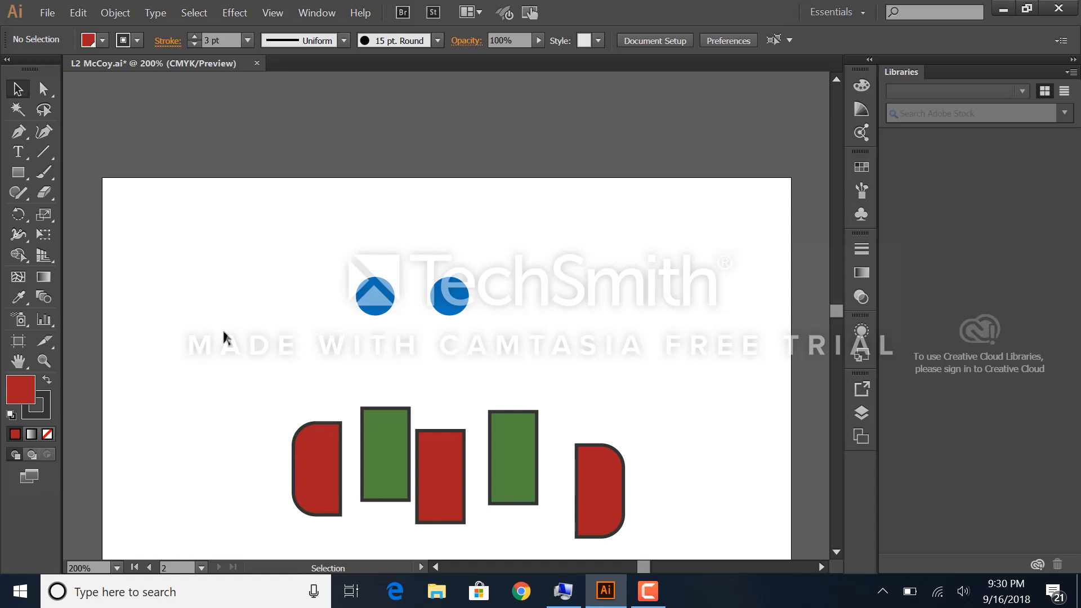
Step: Select all five scarf pieces by picking the leftmost red one and selecting objects with the same stroke color
click(317, 458)
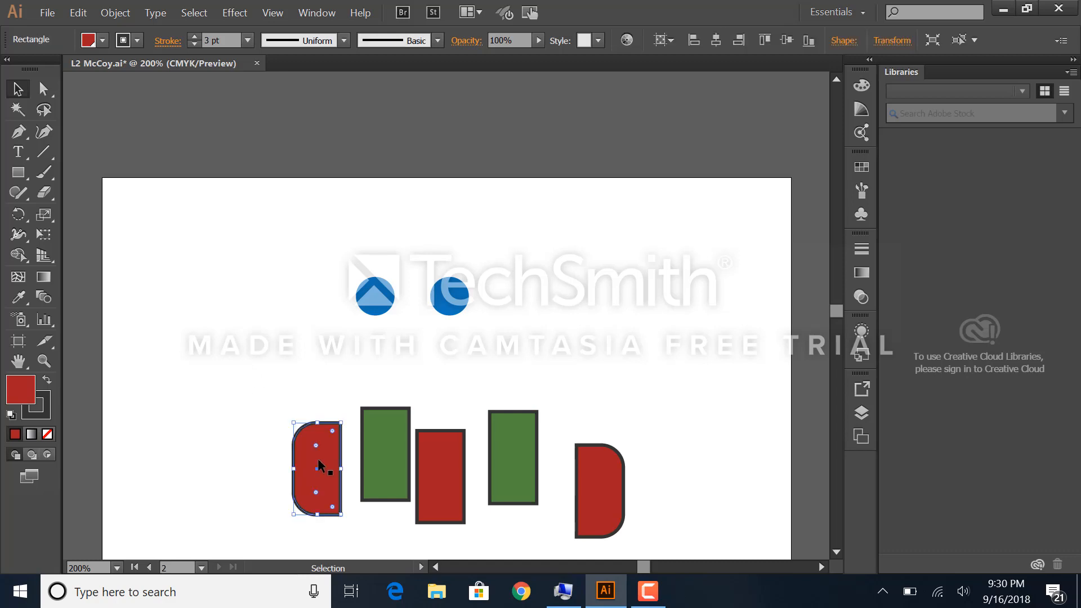
click(193, 13)
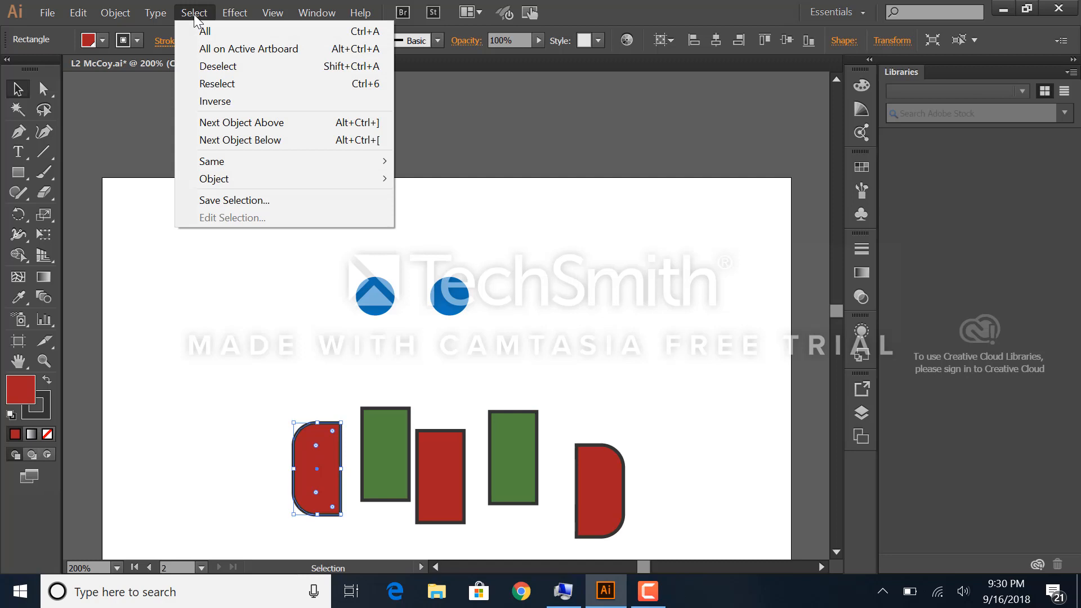
mouse_move(226, 162)
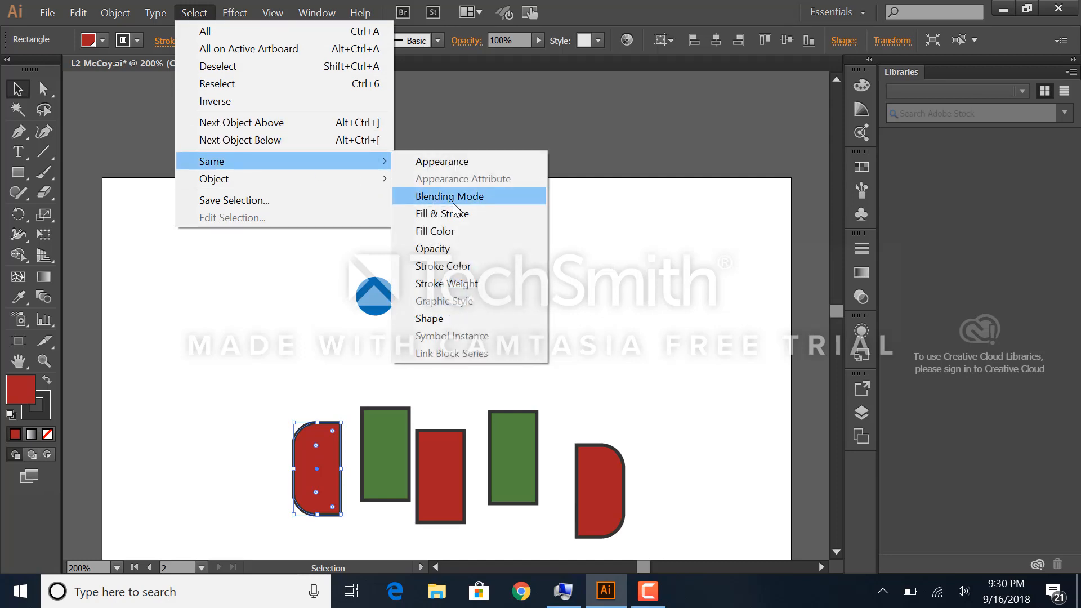
click(445, 267)
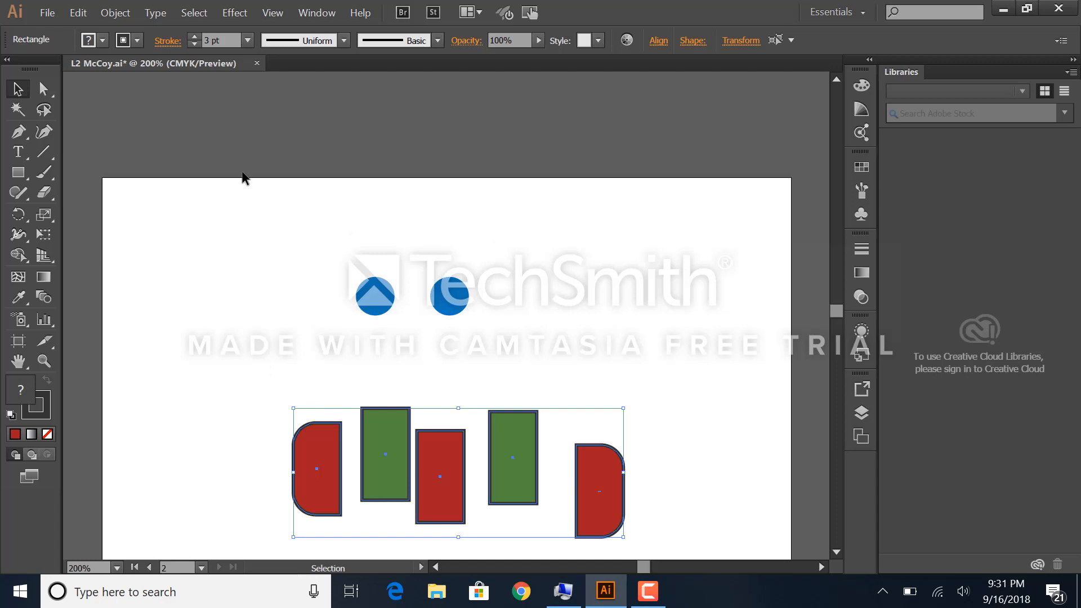
Step: Save the current selection of scarf pieces under the name "scarf" and clear the selection
click(194, 12)
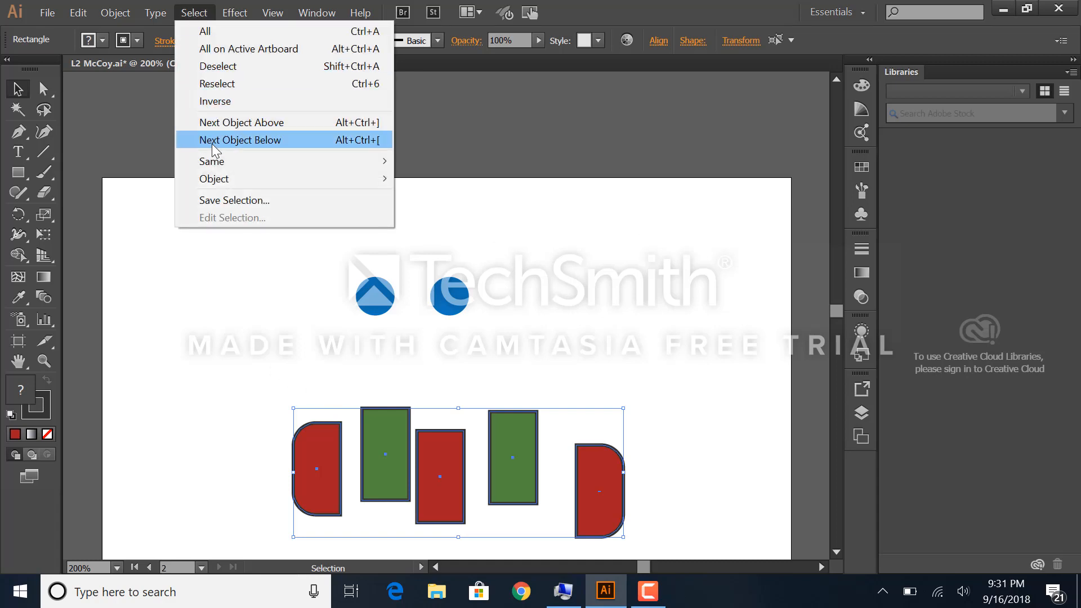
click(228, 200)
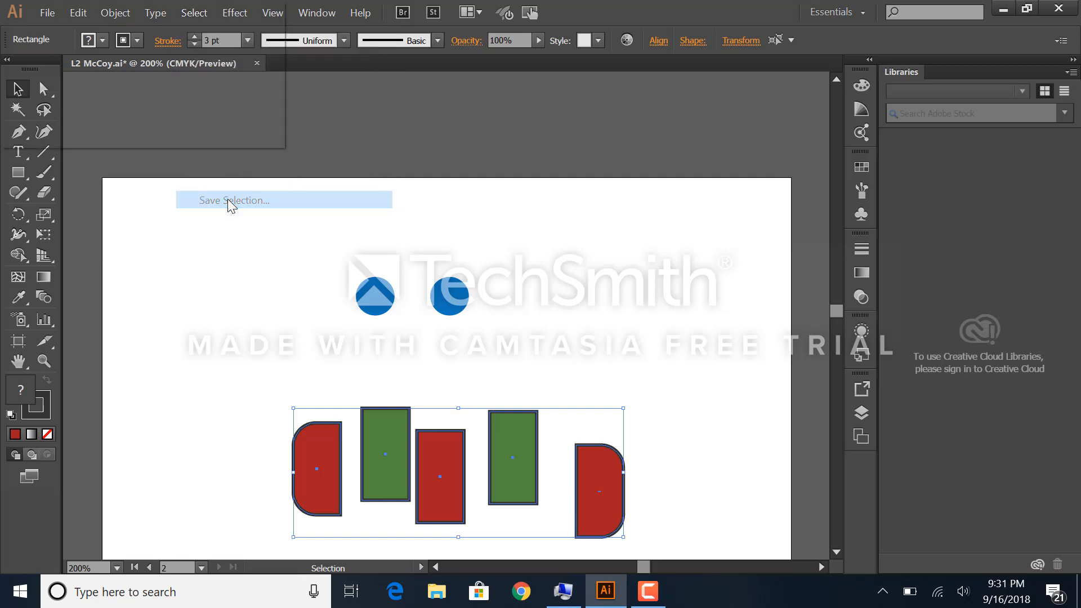
text(scarf)
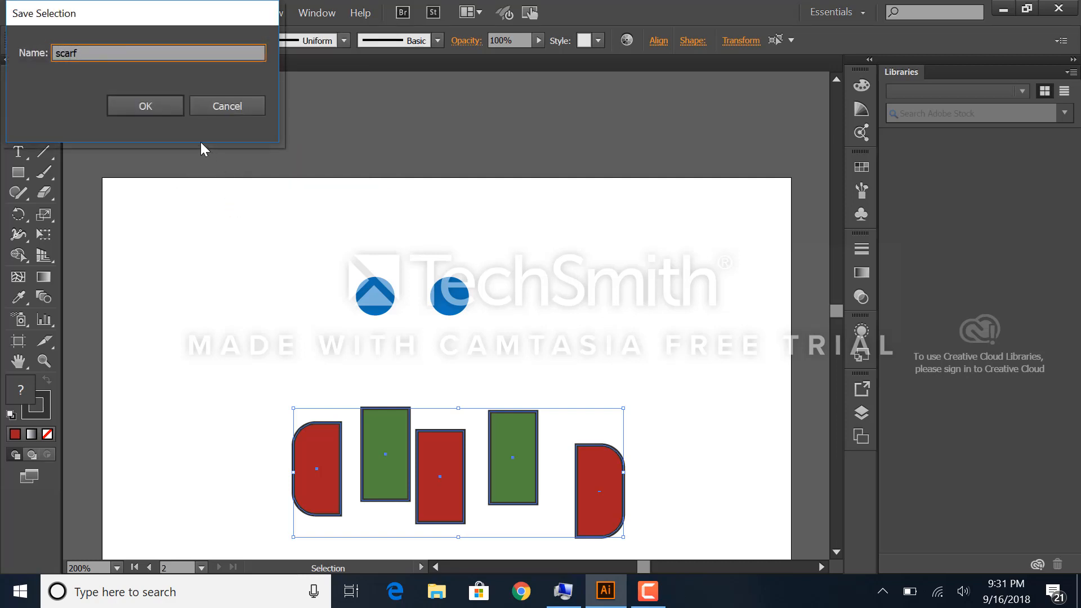
click(157, 108)
click(205, 417)
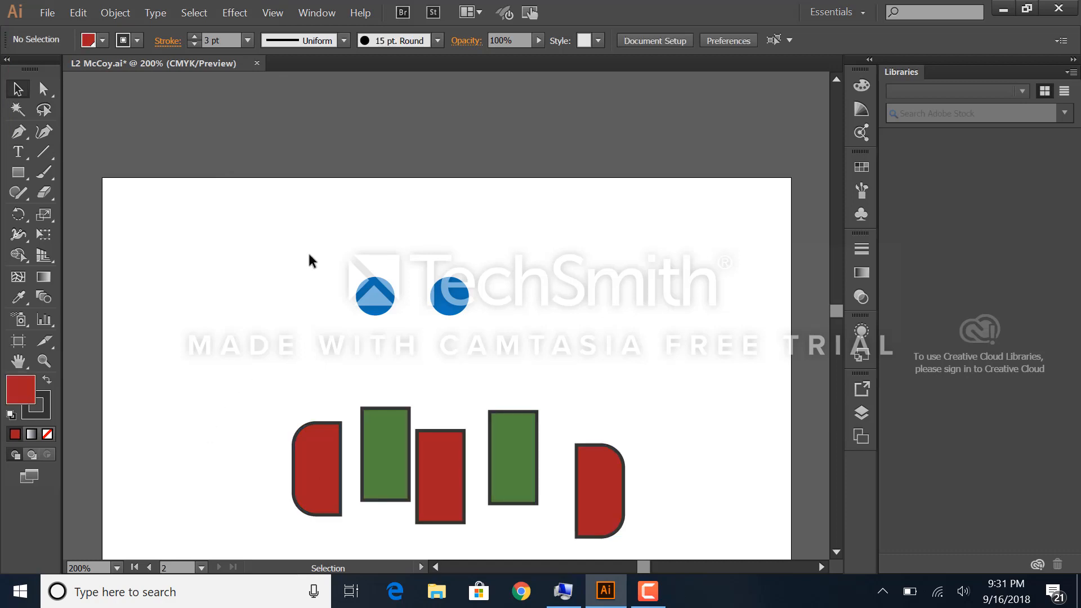
Step: Select the left blue circle, recall the saved "scarf" selection to test it, and clear the selection
click(363, 299)
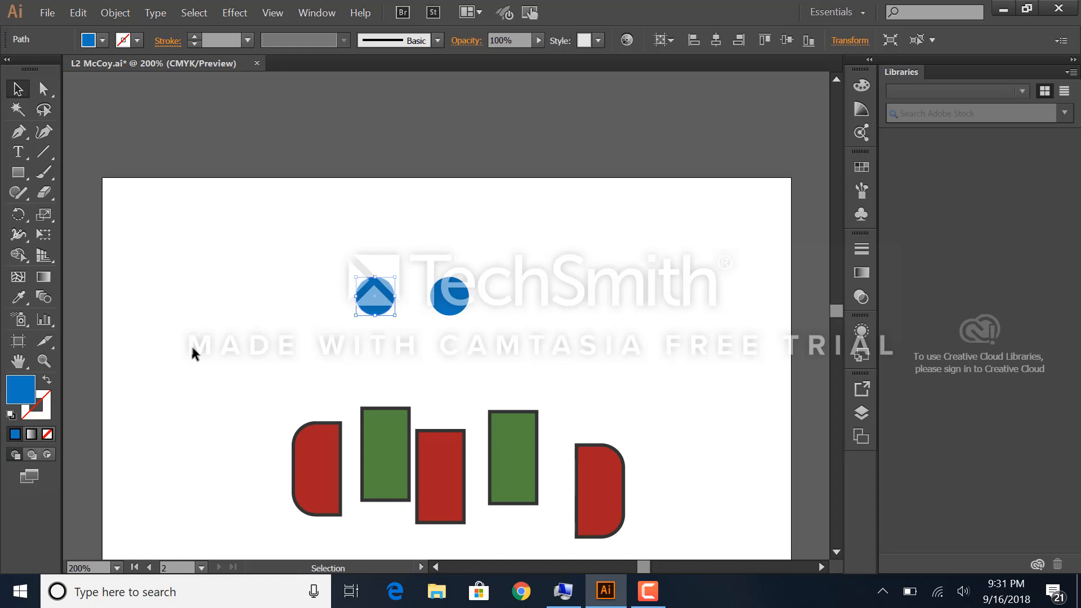
click(190, 13)
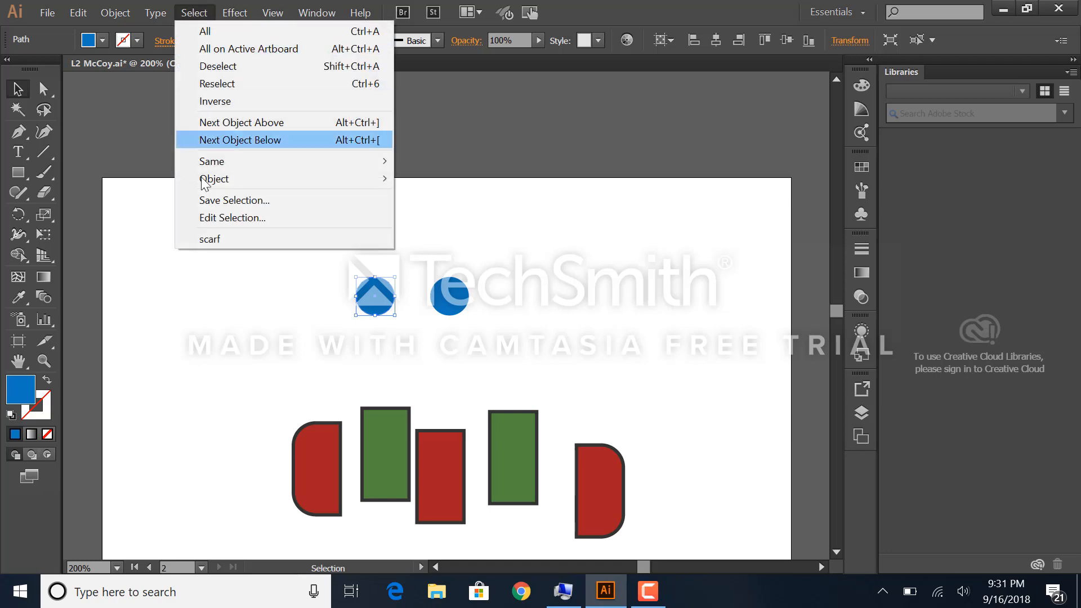
click(221, 239)
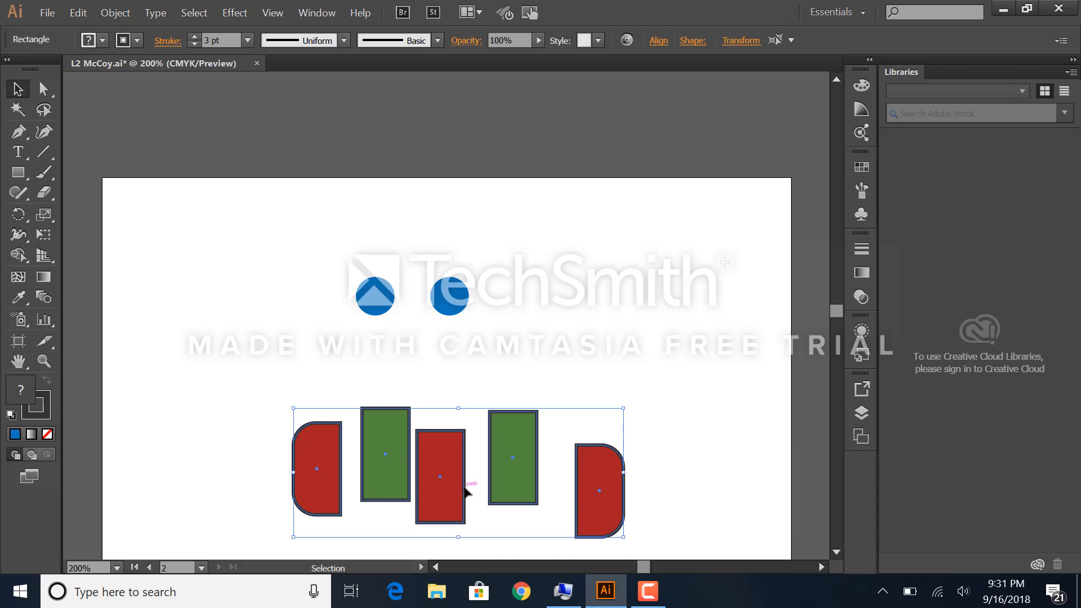
click(277, 302)
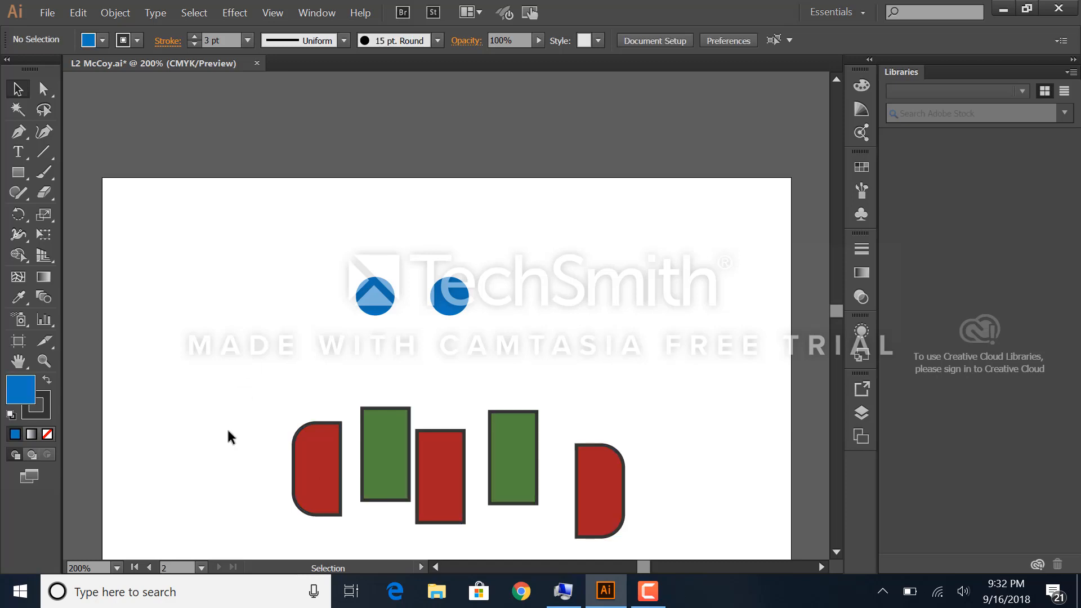
Step: Return to the Snowman artboard, show all hidden objects and clear the selection
click(147, 567)
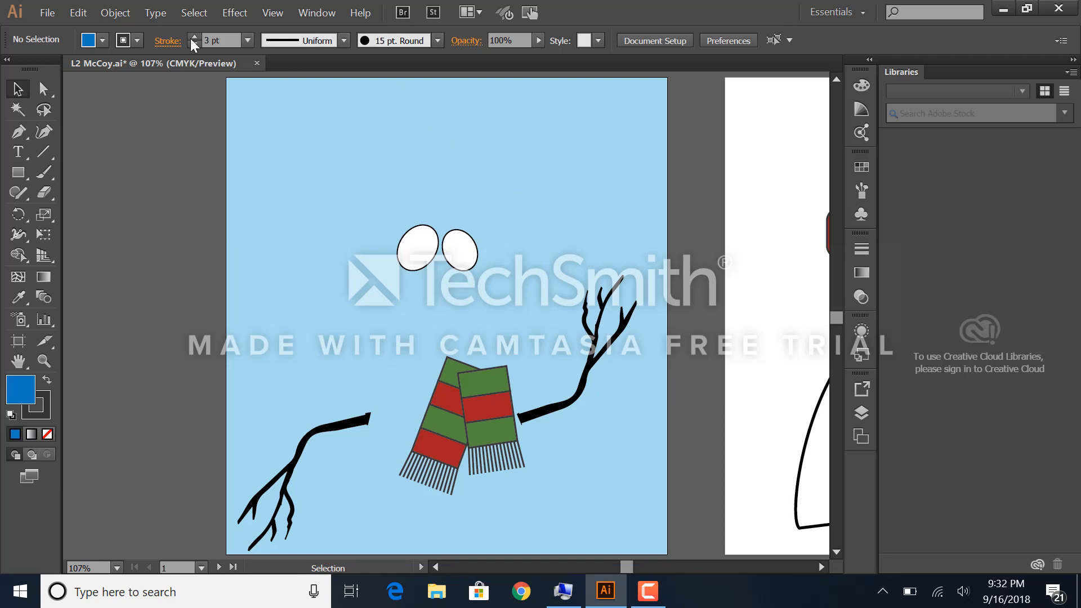
click(119, 12)
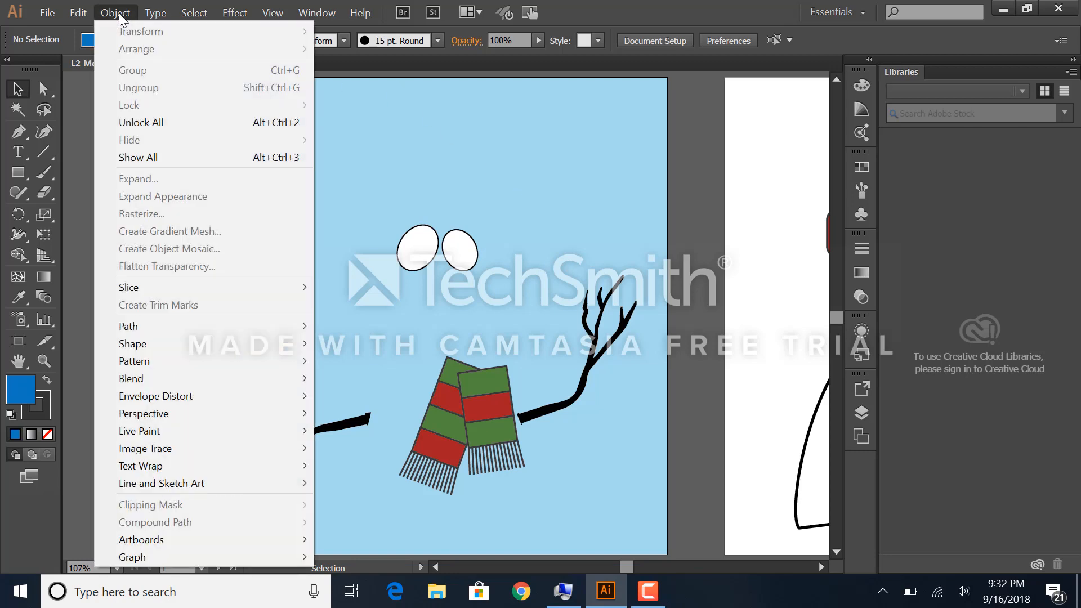
click(167, 163)
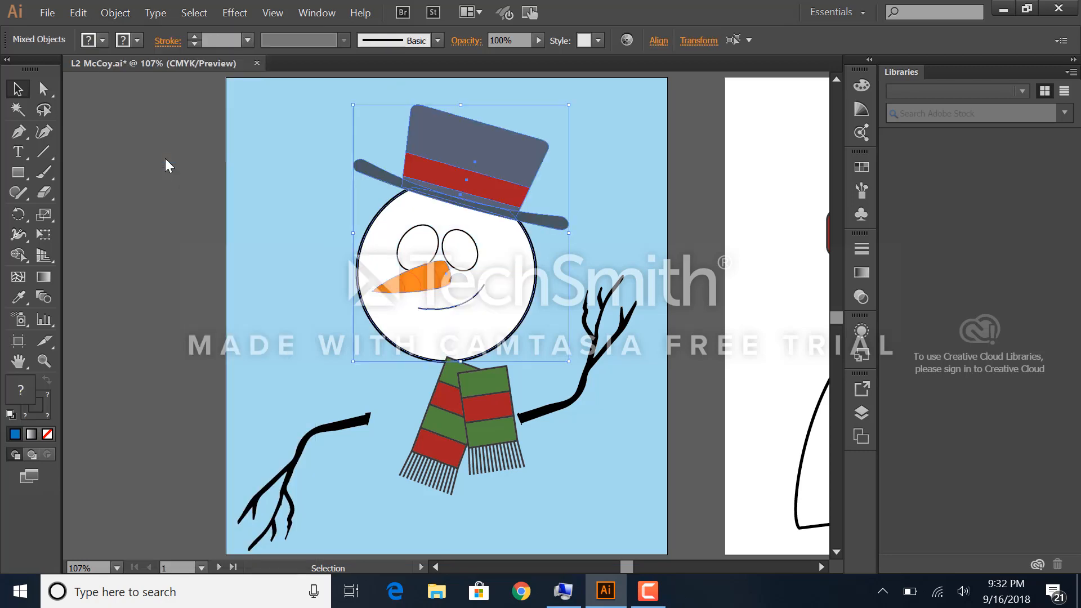
click(285, 201)
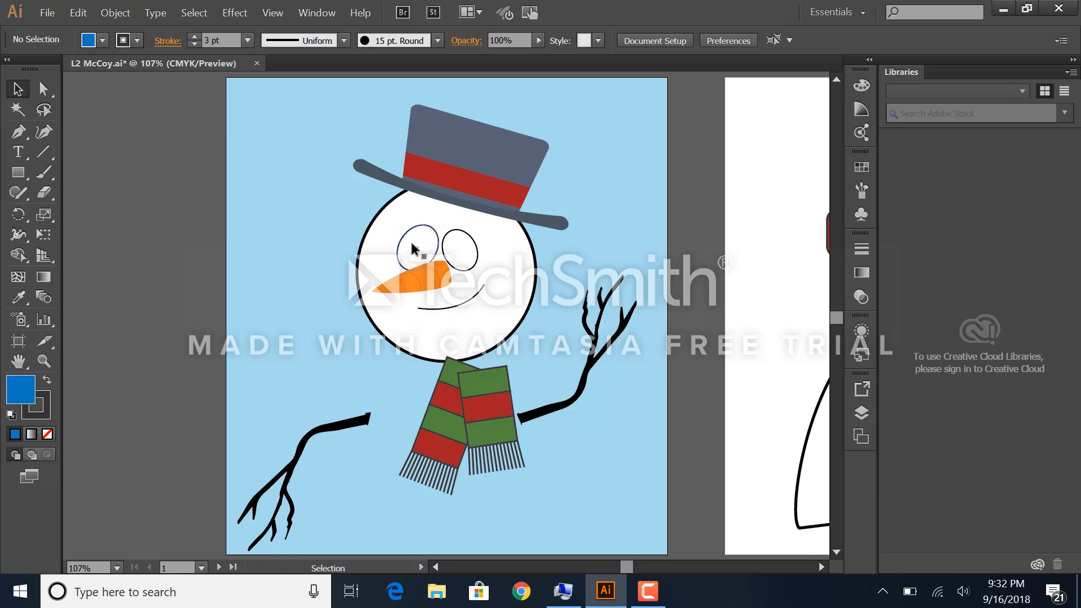
Step: Select the snowman's left eye, clear that selection, and switch the artwork display to Outline mode
click(414, 249)
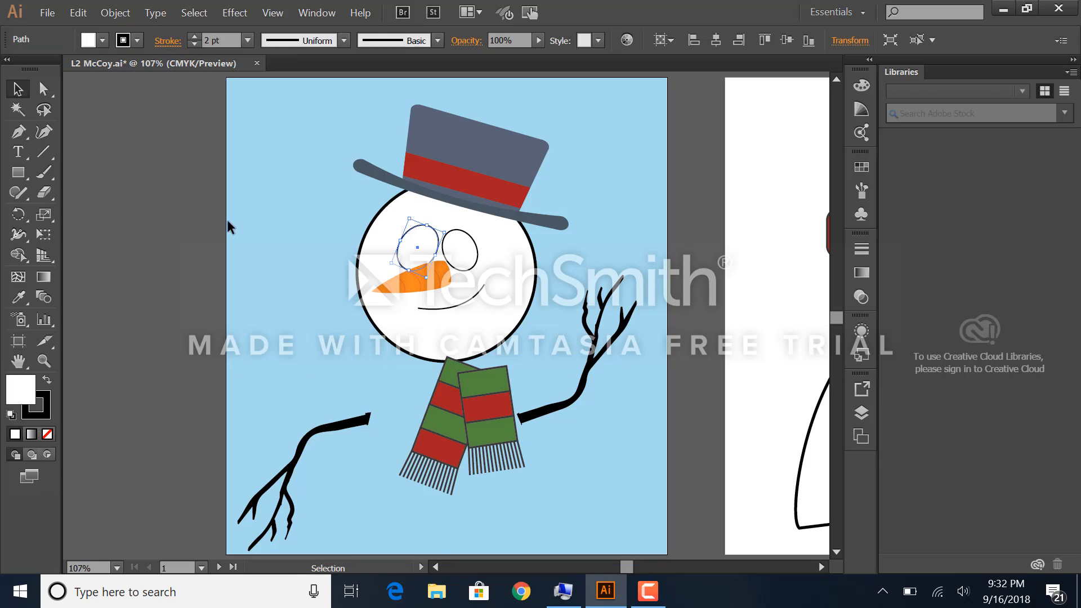
click(182, 154)
click(272, 12)
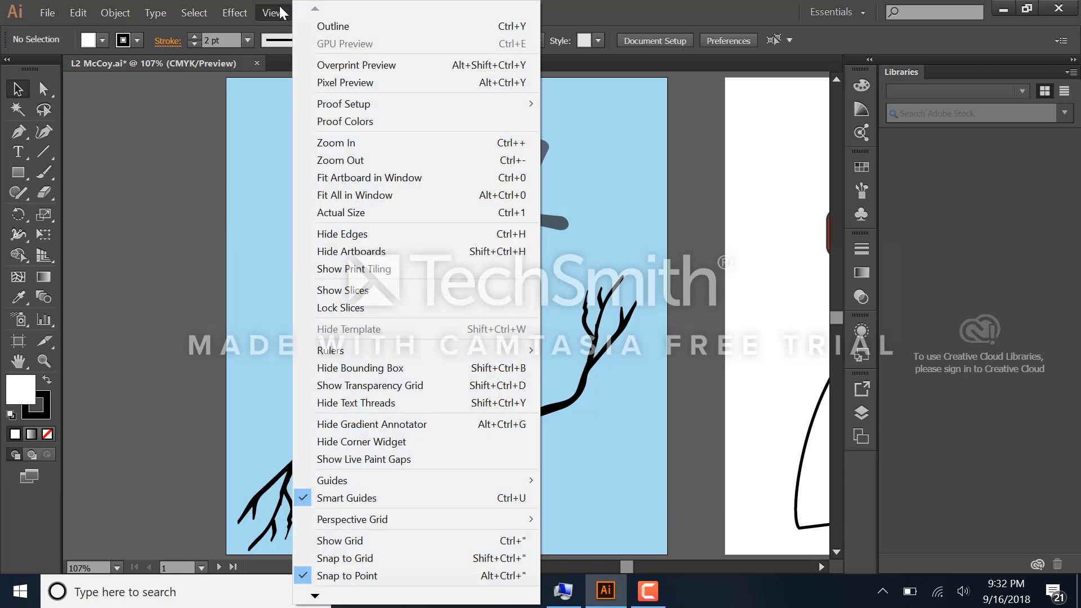
click(279, 5)
click(281, 12)
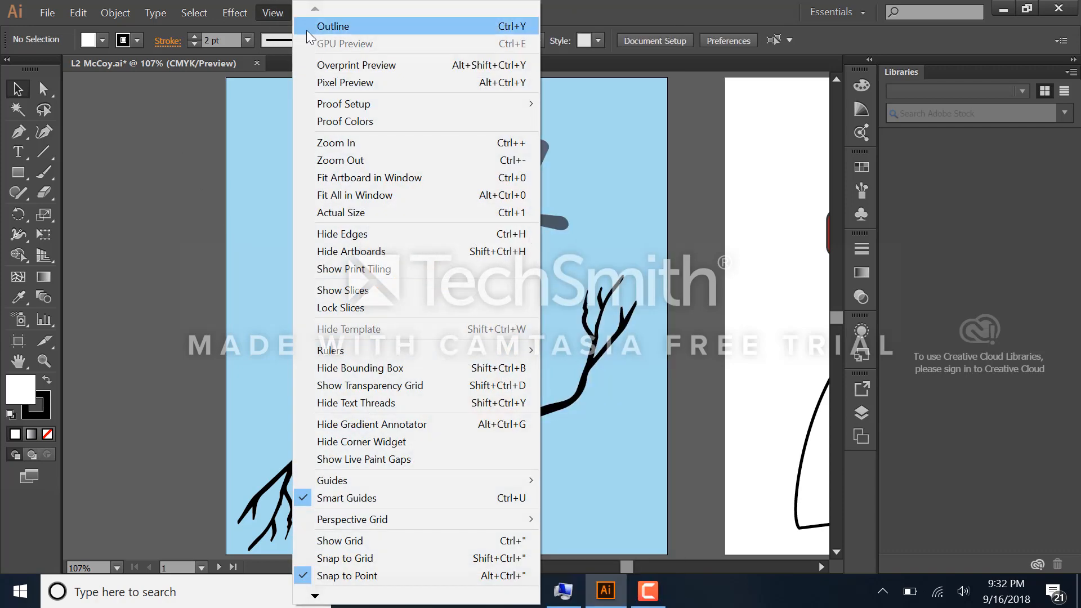
click(323, 27)
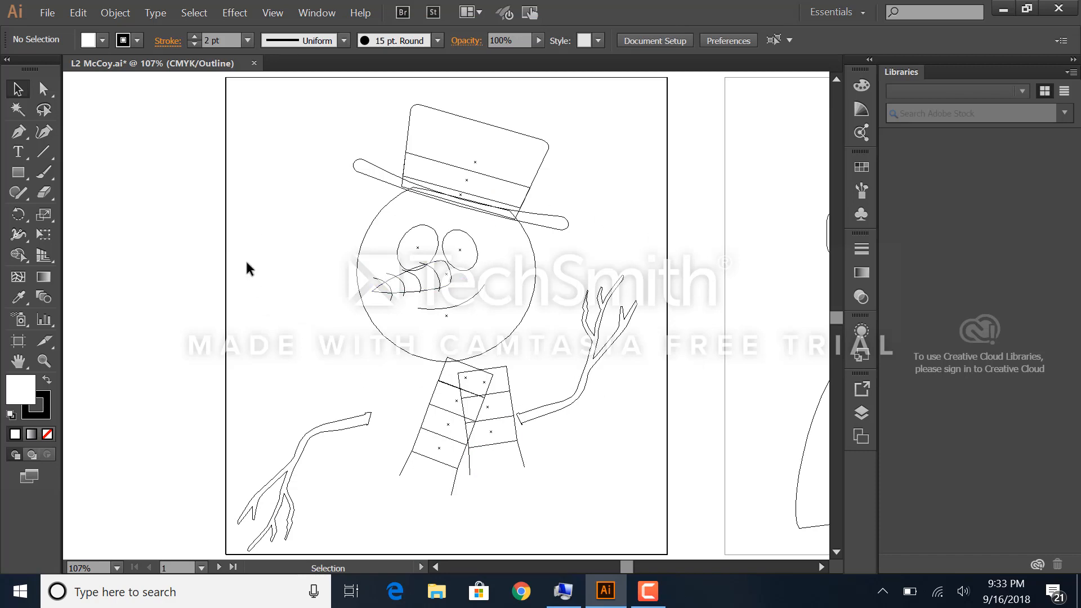
Step: Practise selecting the snowman's eyes individually by their outlines or center points, and clear the selection
click(415, 243)
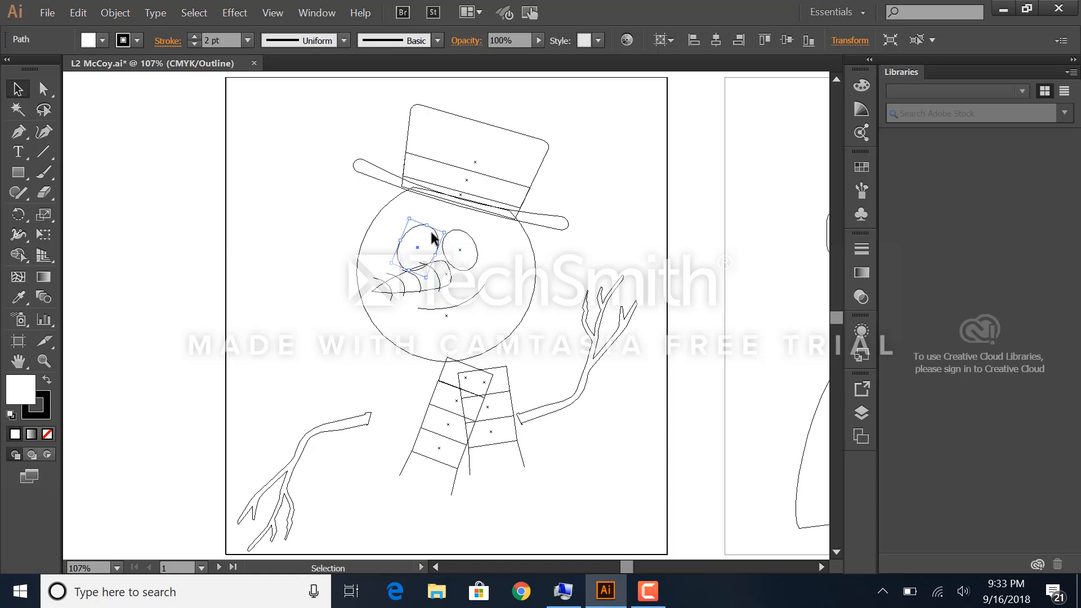
click(514, 237)
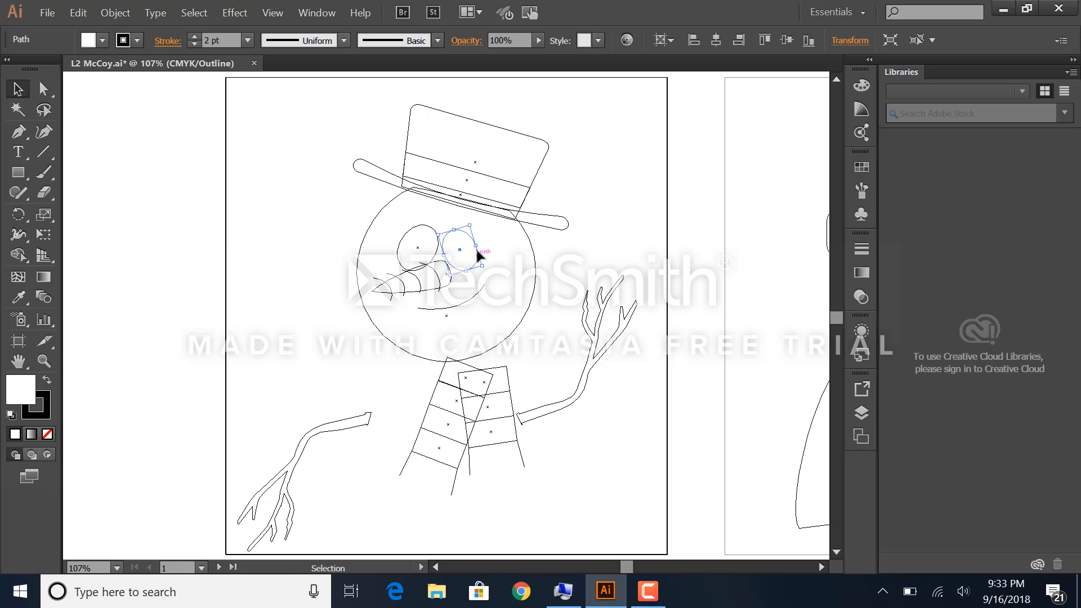
click(415, 249)
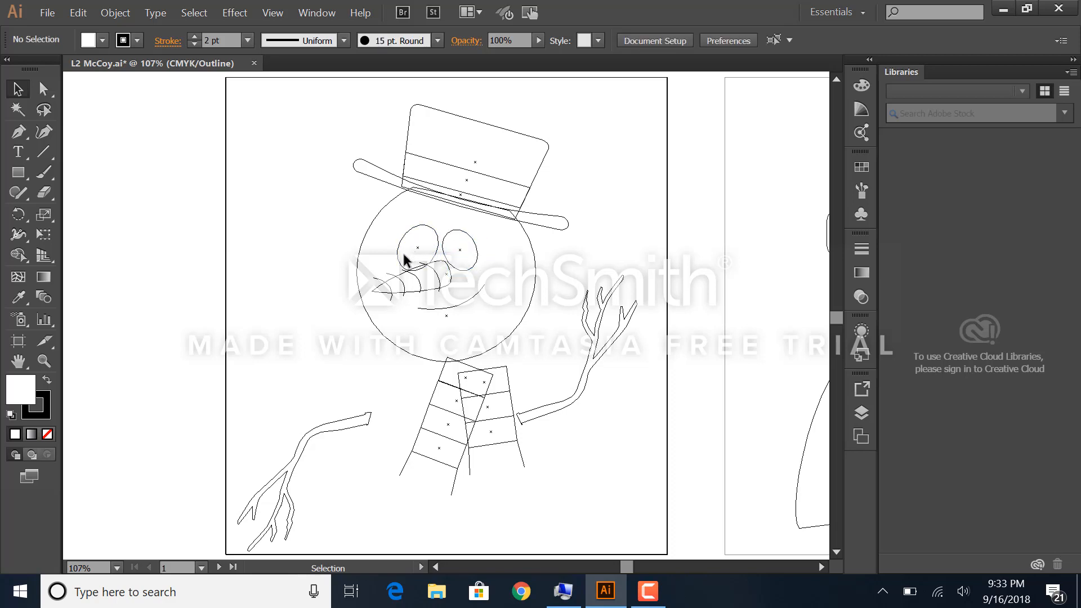
click(404, 238)
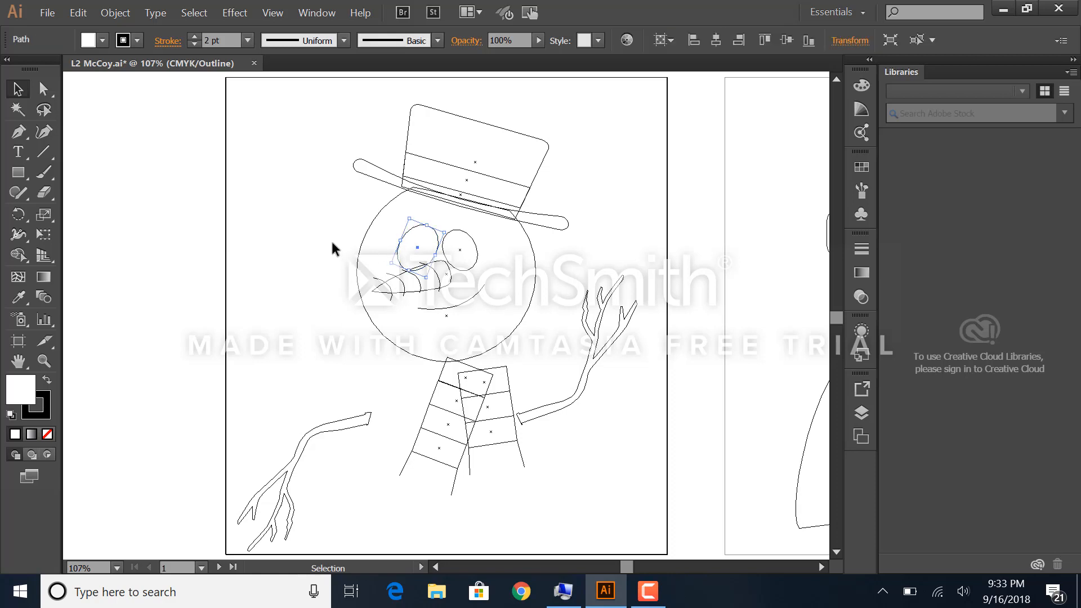
click(322, 197)
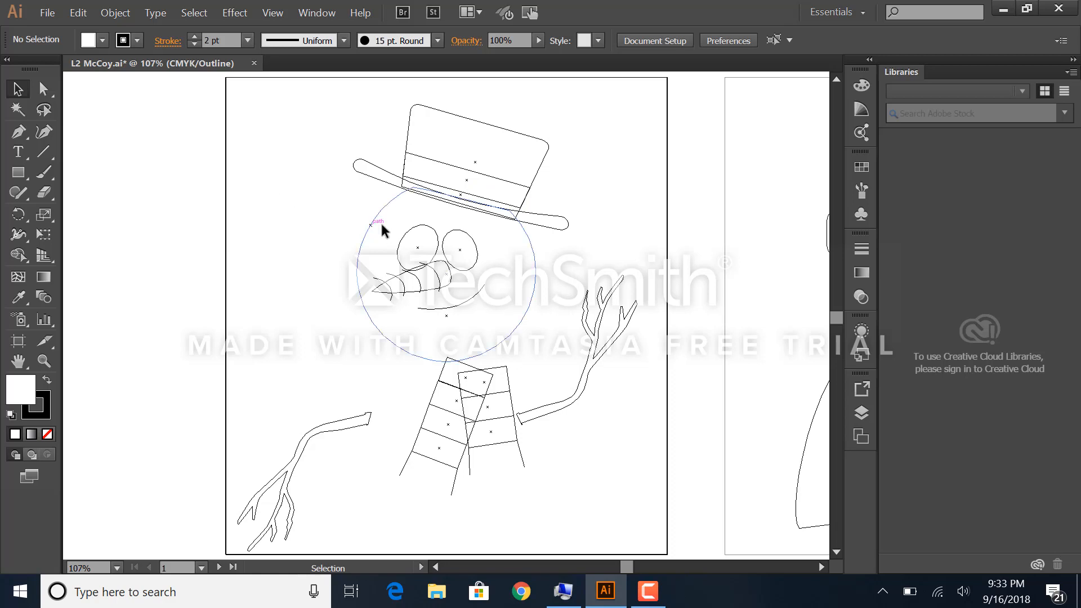
Step: Select both of the snowman's eyes together with a marquee across them, and return the artwork display to Preview on CPU
drag(397, 219, 472, 250)
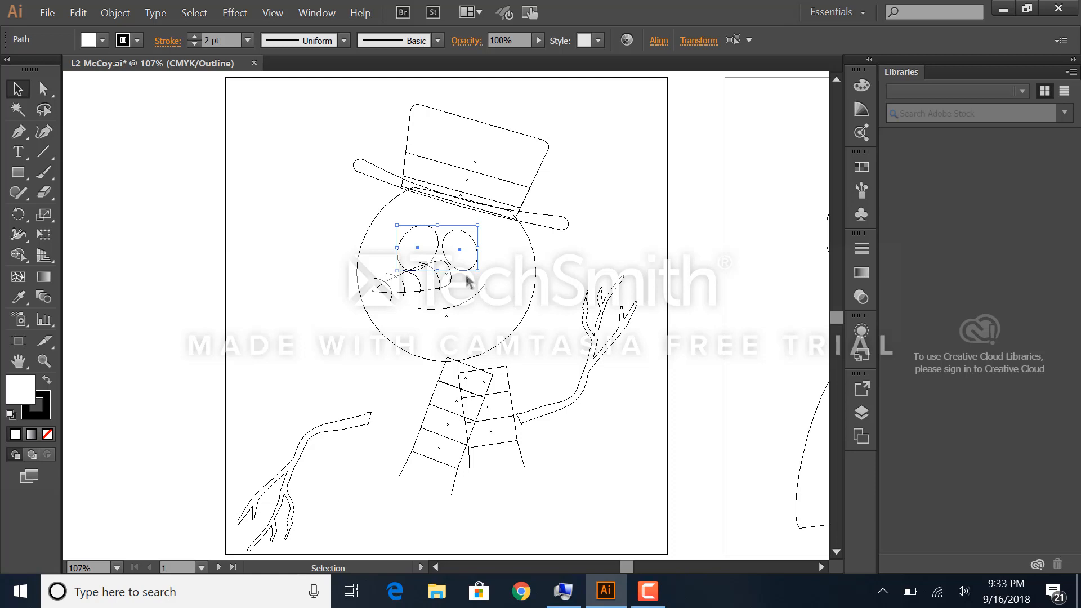
click(273, 13)
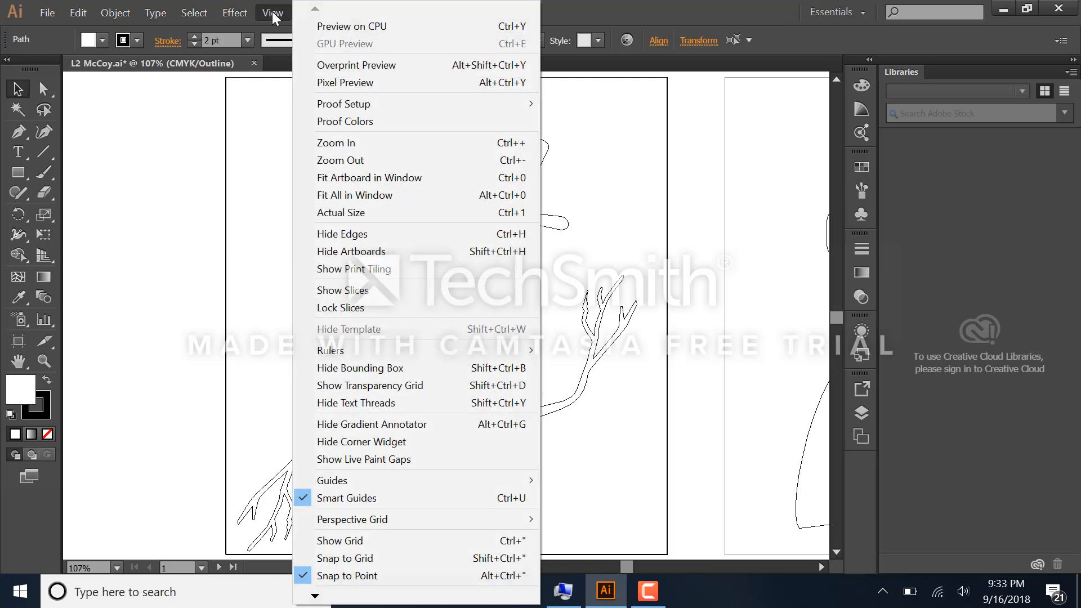
click(336, 25)
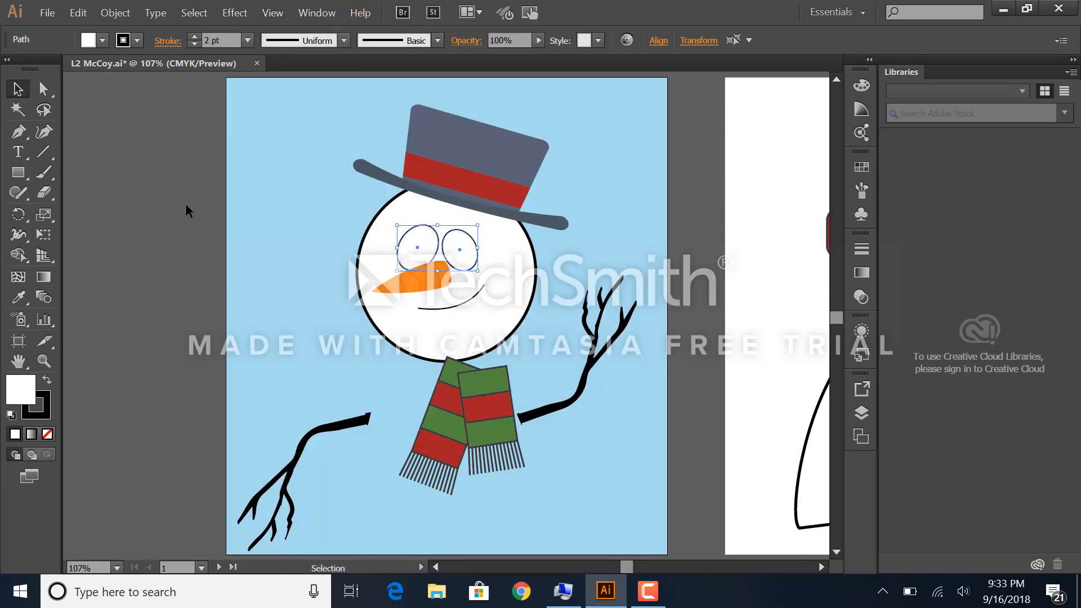